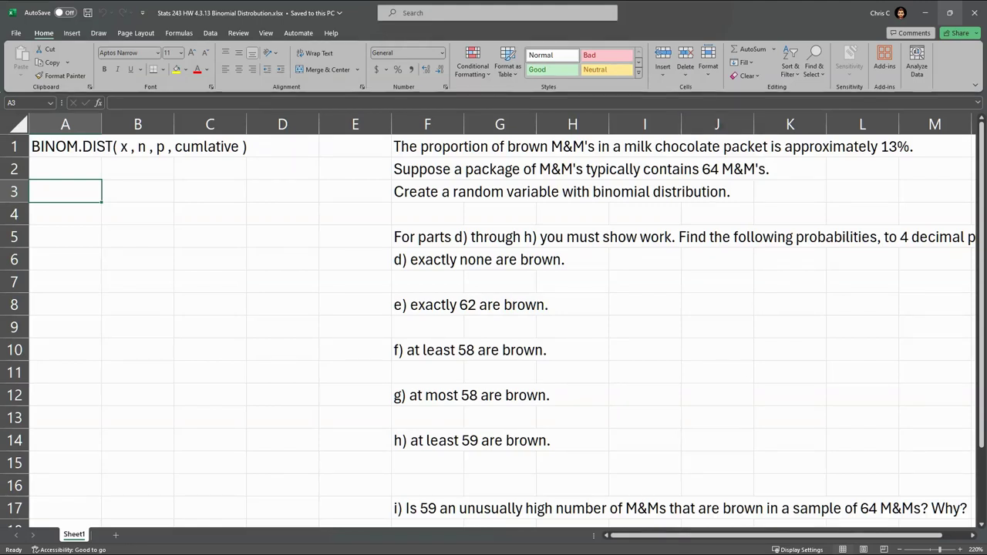
Label cell A2 "p=" and enter the brown M&M proportion 0.13 in B2
{"action": "left_click", "coordinate": [427, 146]}
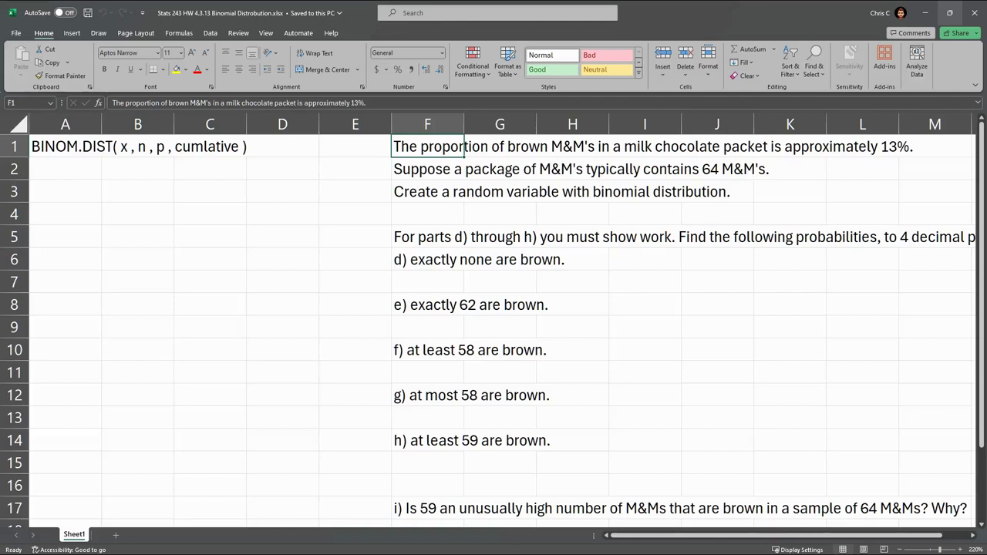
{"action": "left_click", "coordinate": [65, 169]}
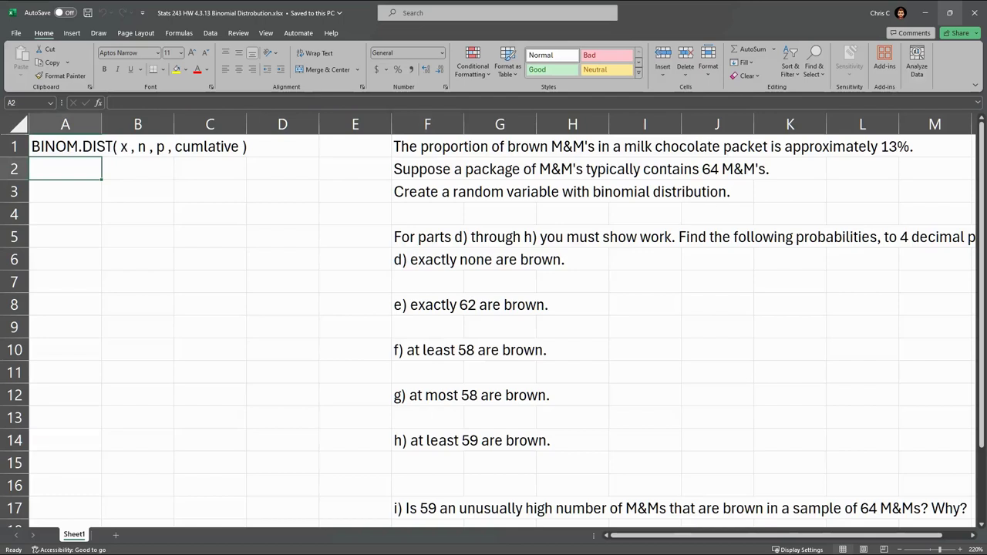
{"action": "type", "text": "p="}
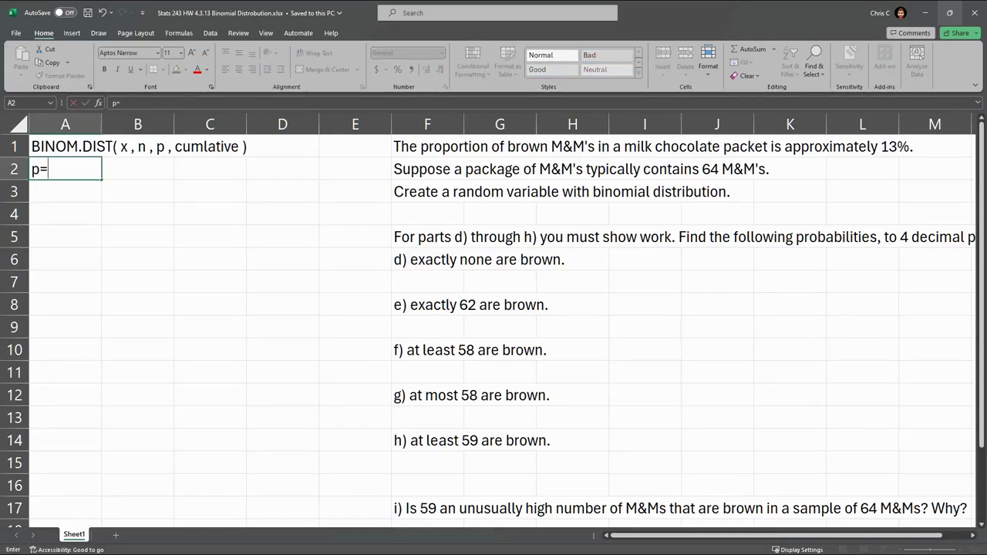
{"action": "key", "text": "Tab"}
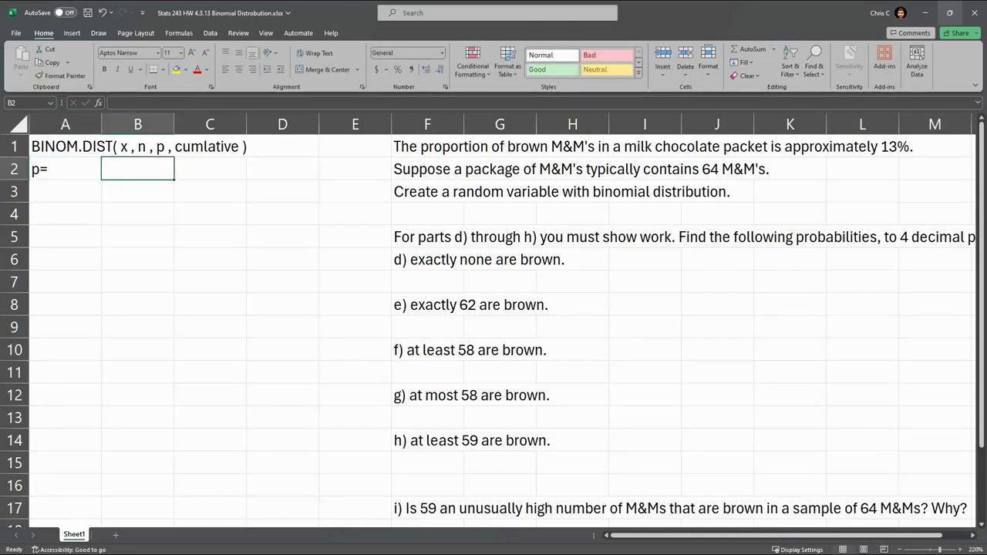
{"action": "type", "text": "0.13"}
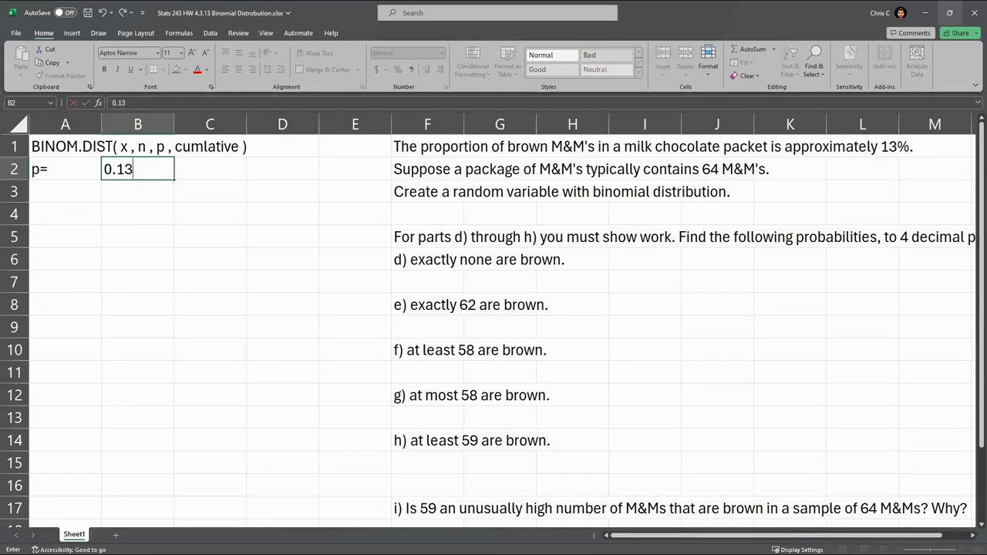
{"action": "key", "text": "Return"}
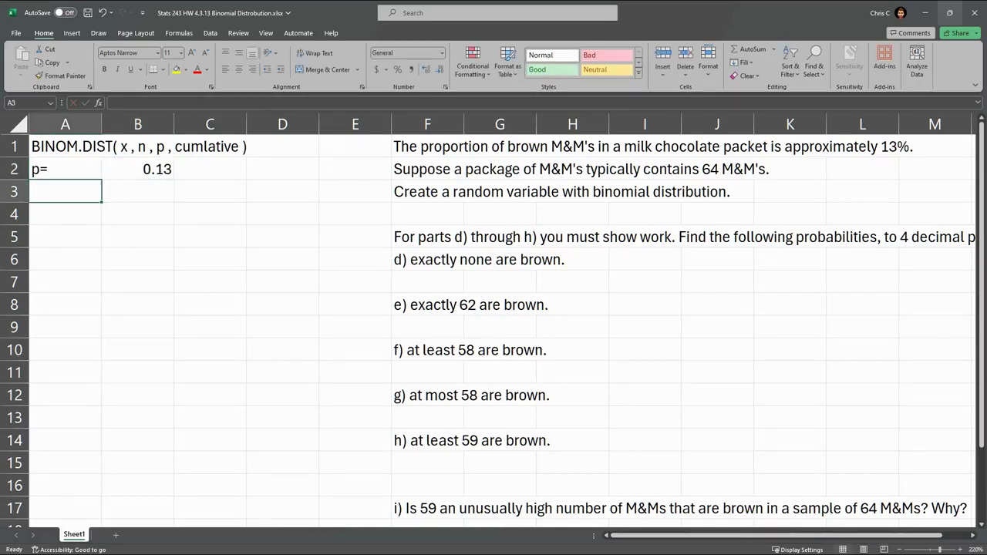
Label cell A3 "n=" and enter the package size 64 in B3
{"action": "left_click", "coordinate": [427, 169]}
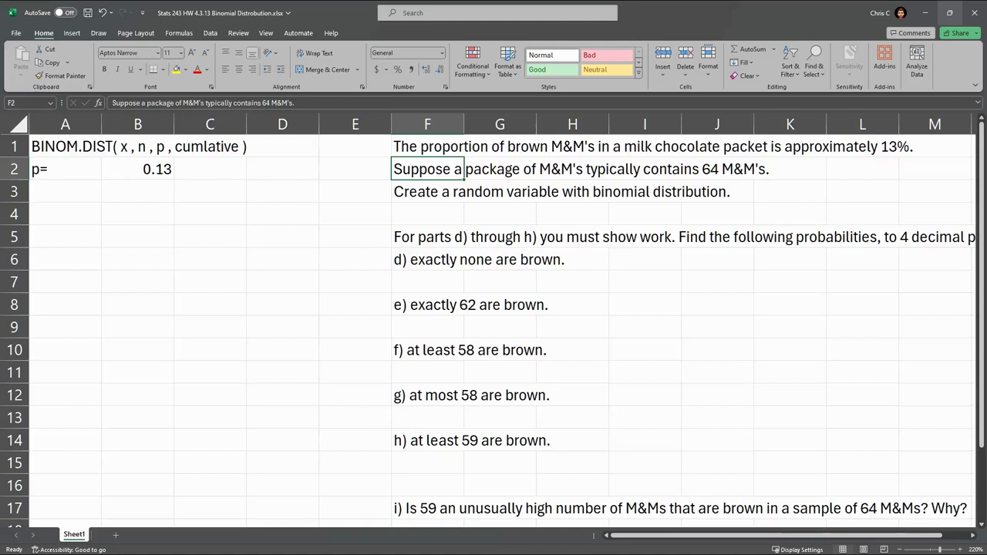
{"action": "left_click", "coordinate": [65, 191]}
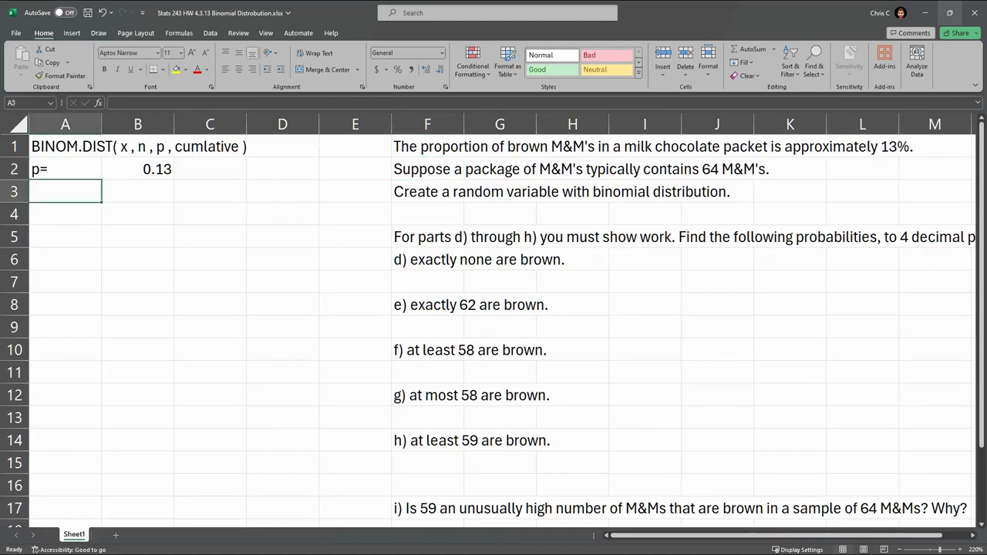
{"action": "type", "text": "n="}
{"action": "key", "text": "Tab"}
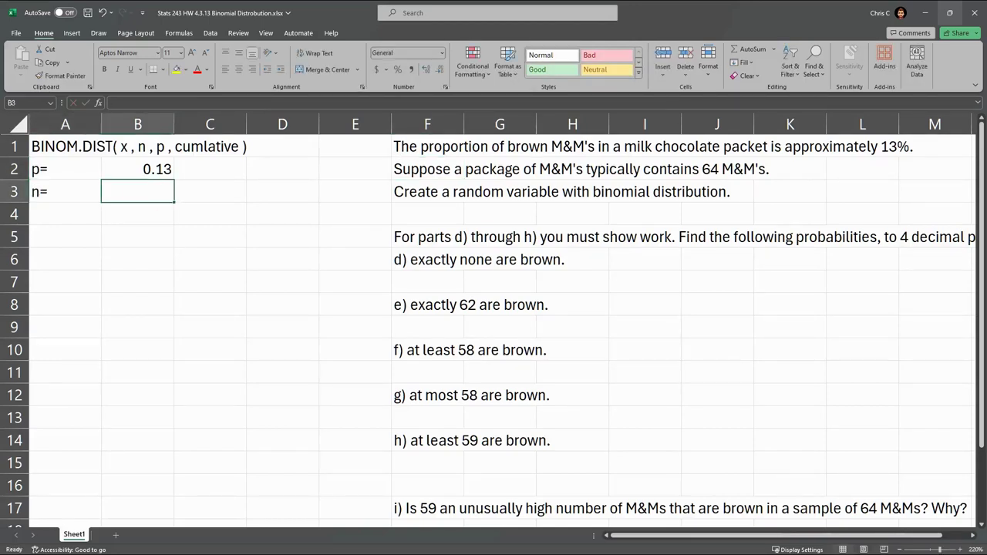
{"action": "type", "text": "64"}
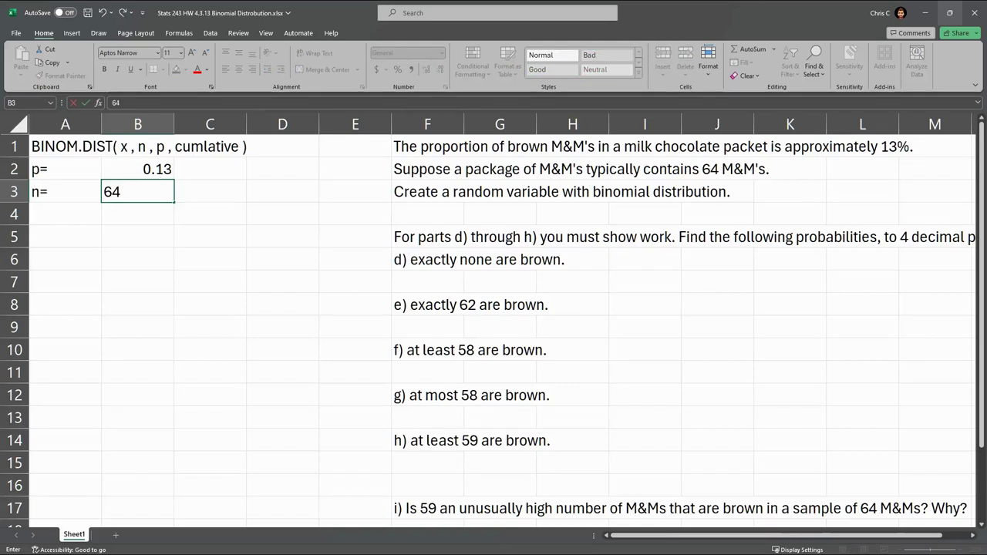
{"action": "key", "text": "Return"}
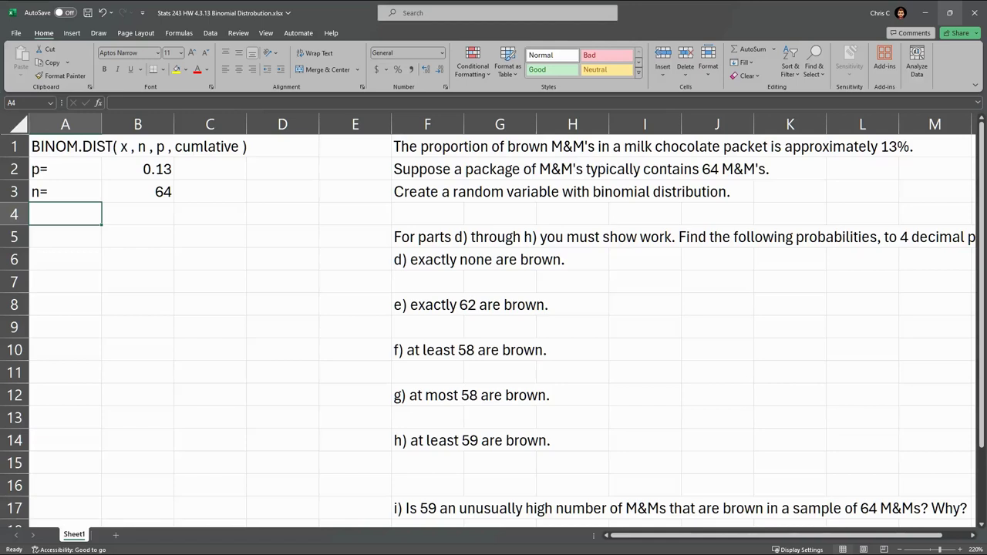
Label cell A4 "x=" and define the variable in B4 as "number of brown m&m in 64 trials"
{"action": "key", "text": "Return"}
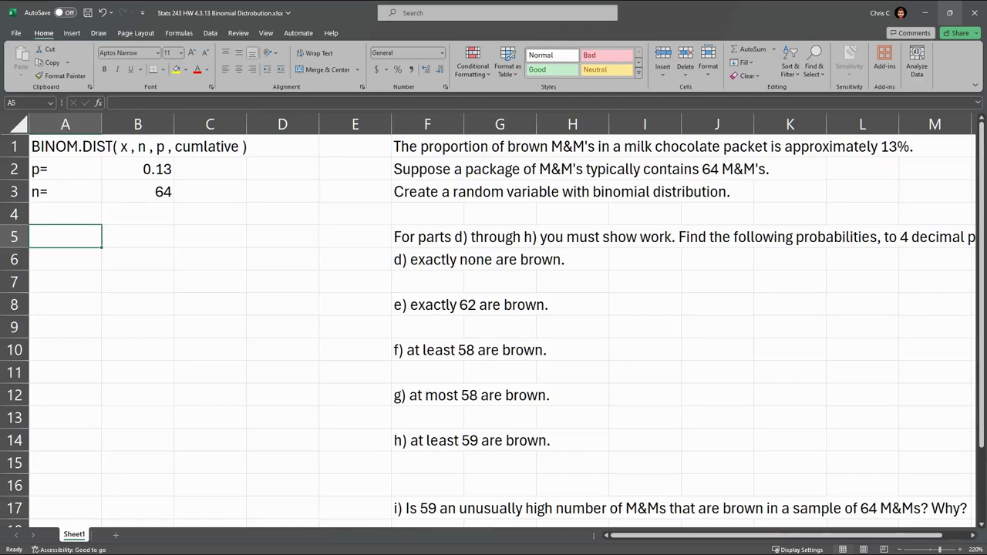
{"action": "key", "text": "Up"}
{"action": "type", "text": "x="}
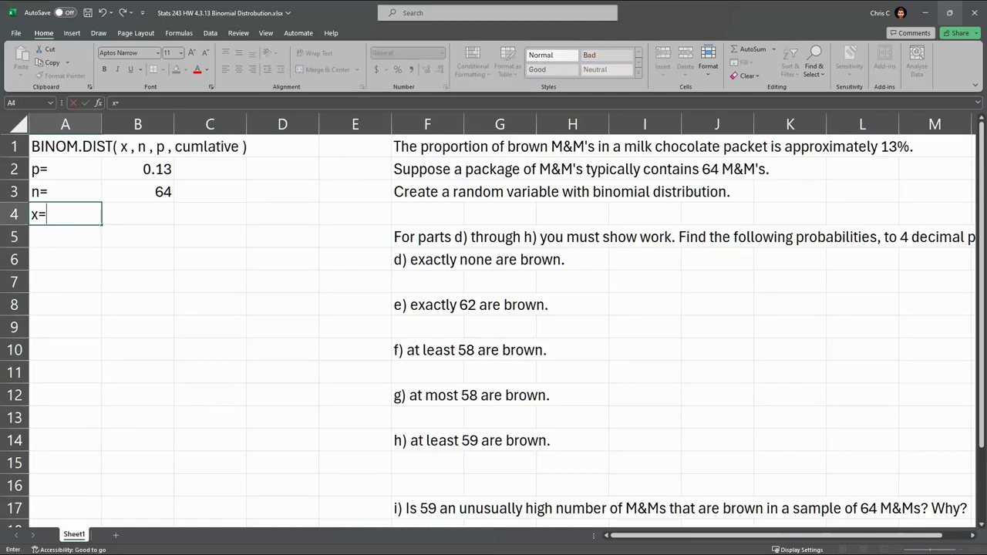
{"action": "key", "text": "Tab"}
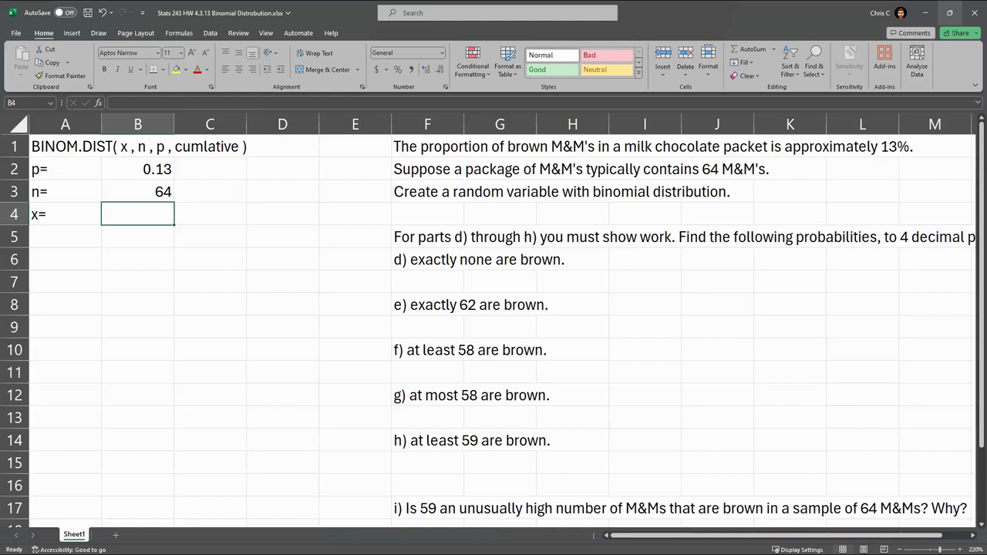
{"action": "type", "text": "number"}
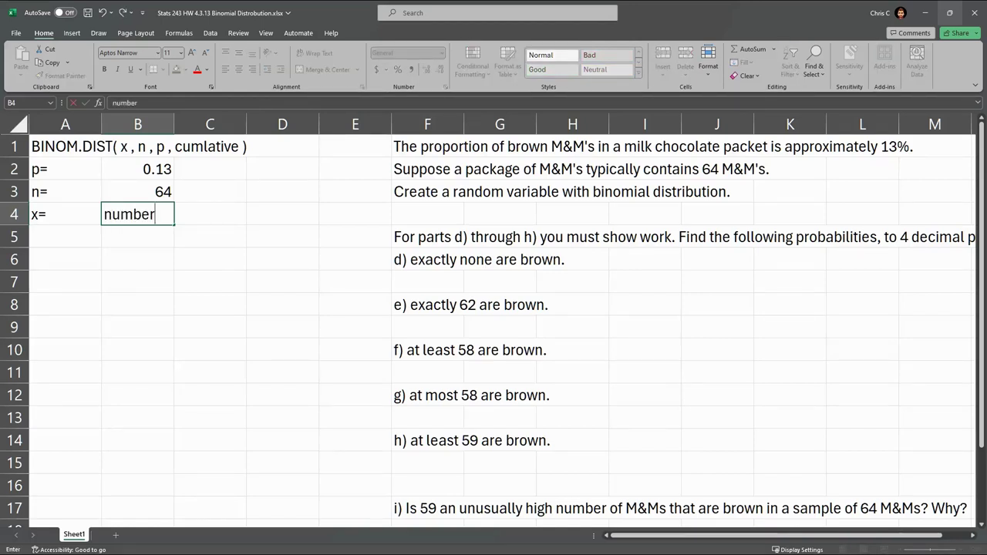
{"action": "type", "text": " of borwn "}
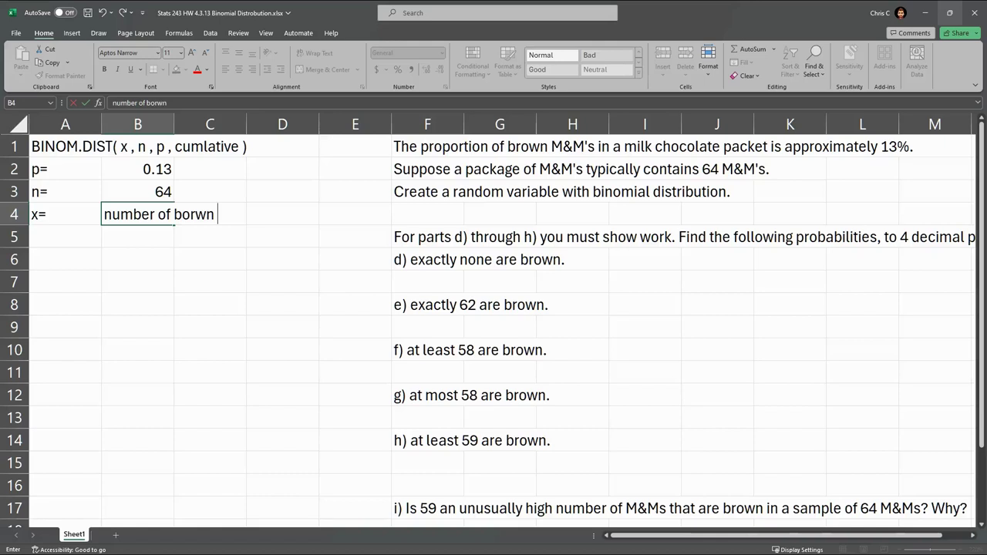
{"action": "type", "text": "m"}
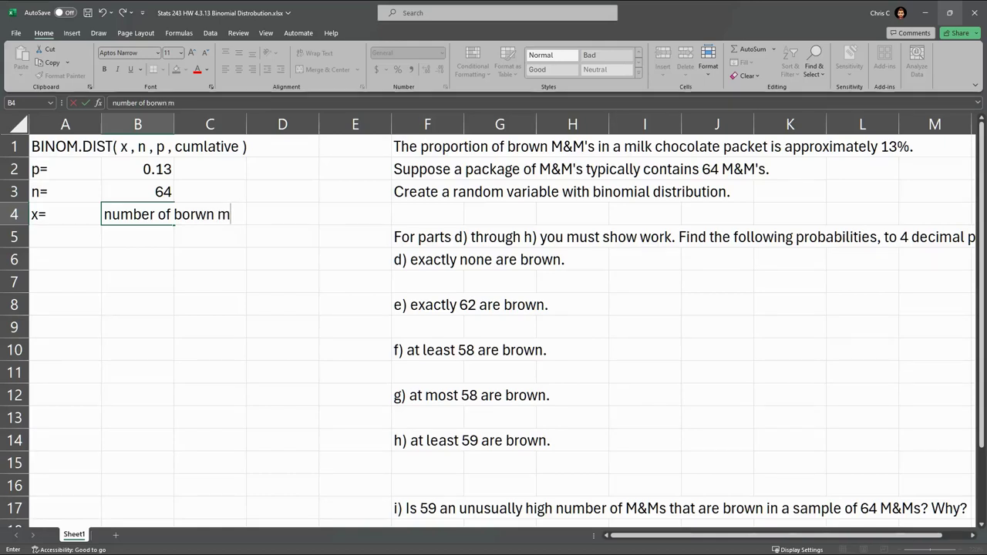
{"action": "type", "text": "&m"}
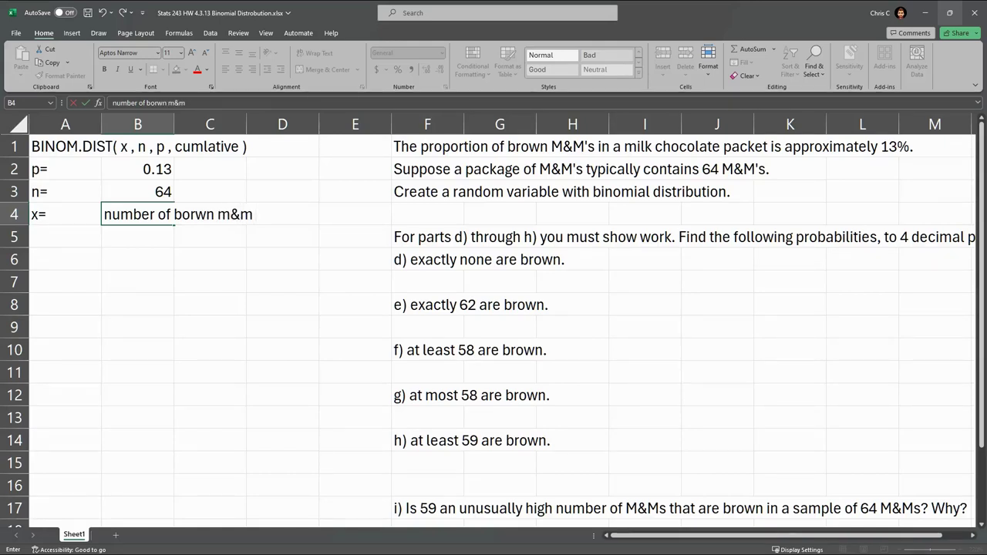
{"action": "type", "text": " in 64 trials"}
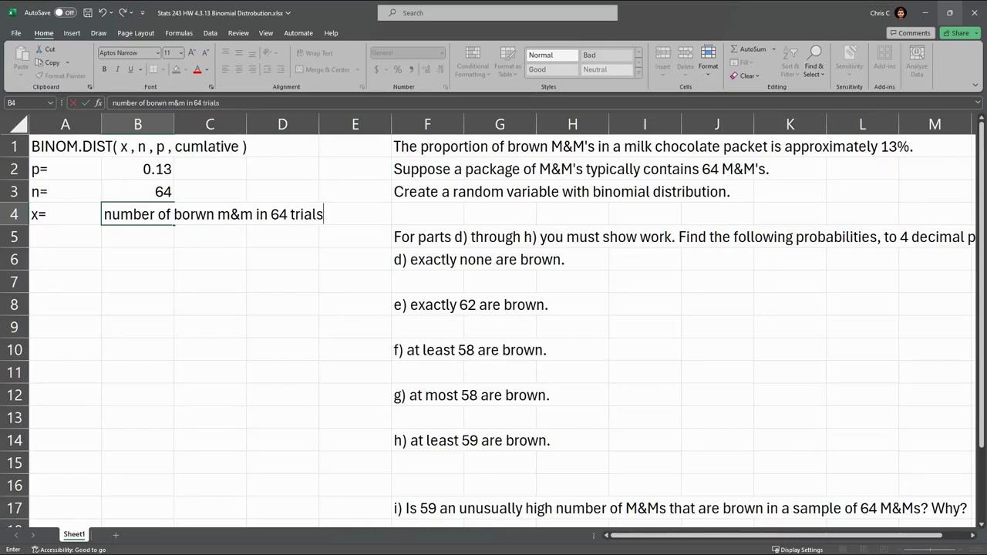
{"action": "left_click", "coordinate": [191, 215]}
{"action": "key", "text": "BackSpace"}
{"action": "type", "text": "o"}
{"action": "key", "text": "Return"}
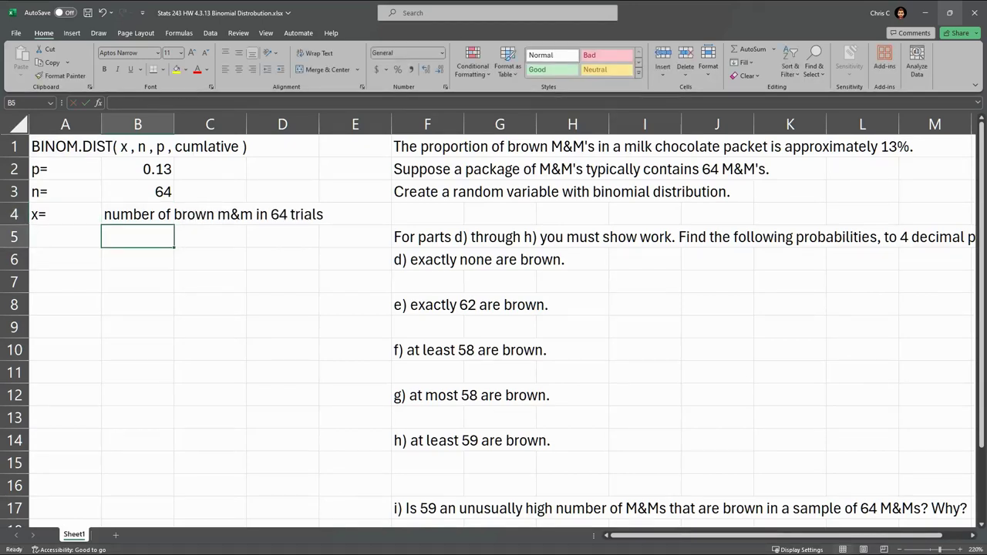
Enter the distribution table headings "x" in A6 and "P(x)" in B6
{"action": "key", "text": "Down"}
{"action": "key", "text": "Left"}
{"action": "type", "text": "x"}
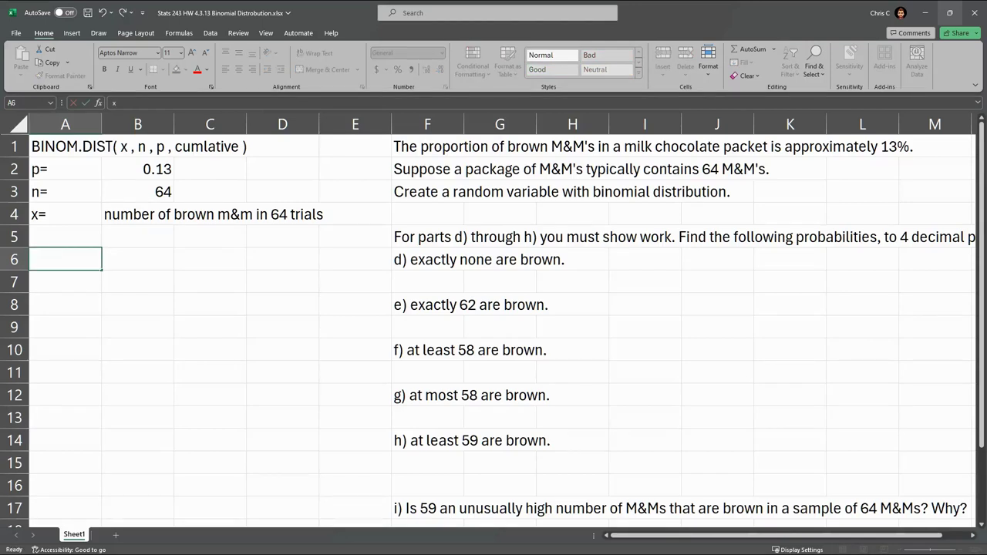
{"action": "key", "text": "Tab"}
{"action": "type", "text": "P()"}
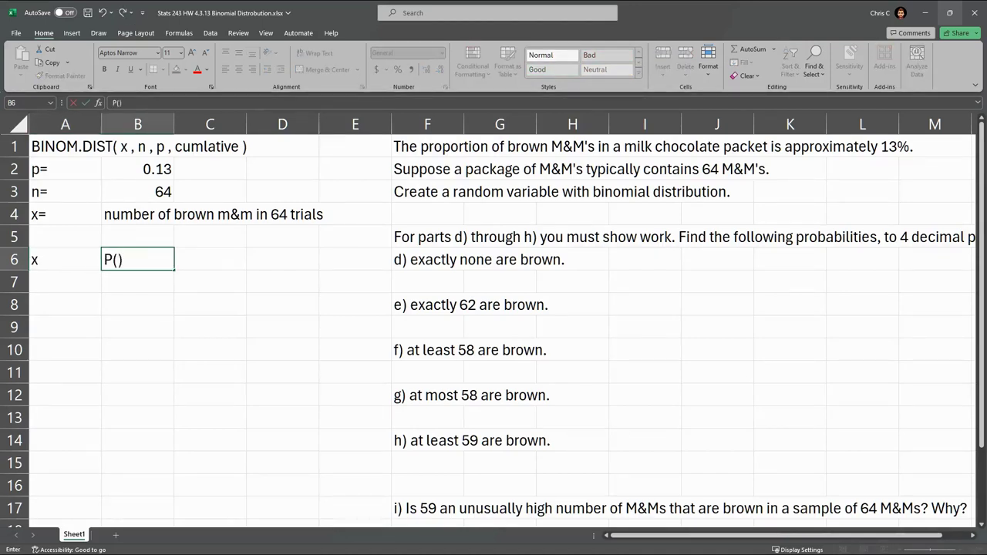
{"action": "key", "text": "Left"}
{"action": "type", "text": "x"}
{"action": "key", "text": "Right"}
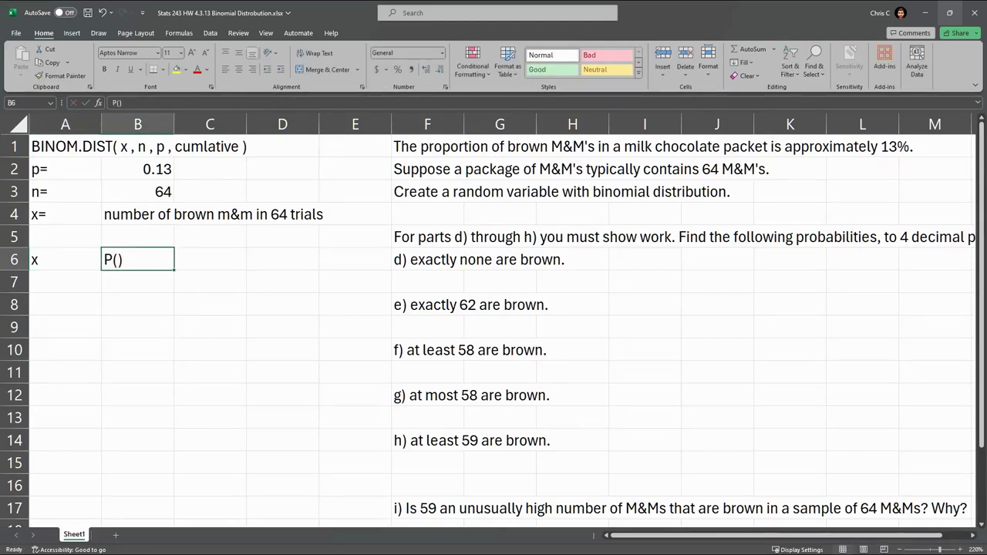
{"action": "key", "text": "F2"}
{"action": "key", "text": "Left"}
{"action": "type", "text": "x"}
{"action": "key", "text": "Return"}
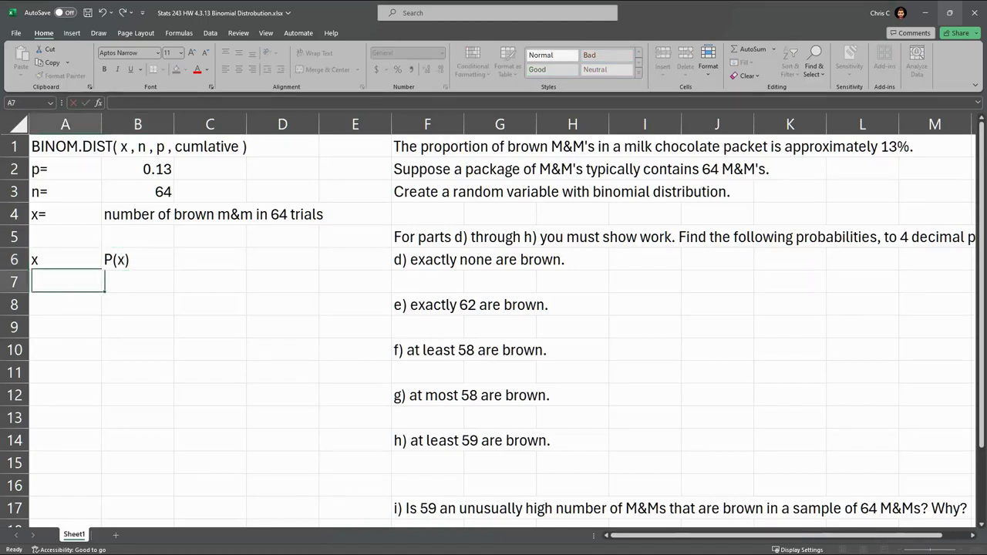
Enter the first x values 0, 1, 2 and 3 in cells A7 to A10
{"action": "type", "text": "0"}
{"action": "key", "text": "Return"}
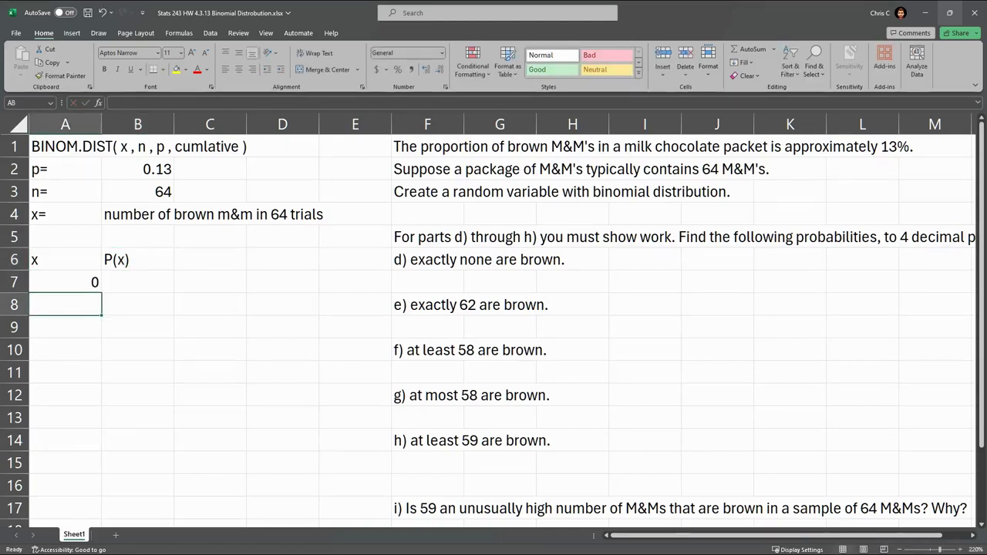
{"action": "type", "text": "1"}
{"action": "key", "text": "Return"}
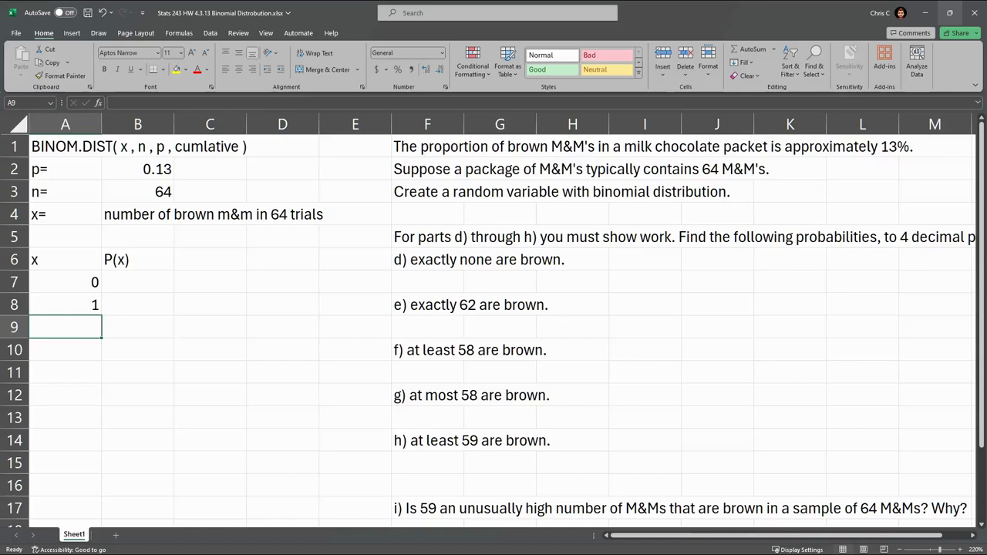
{"action": "left_click", "coordinate": [64, 282]}
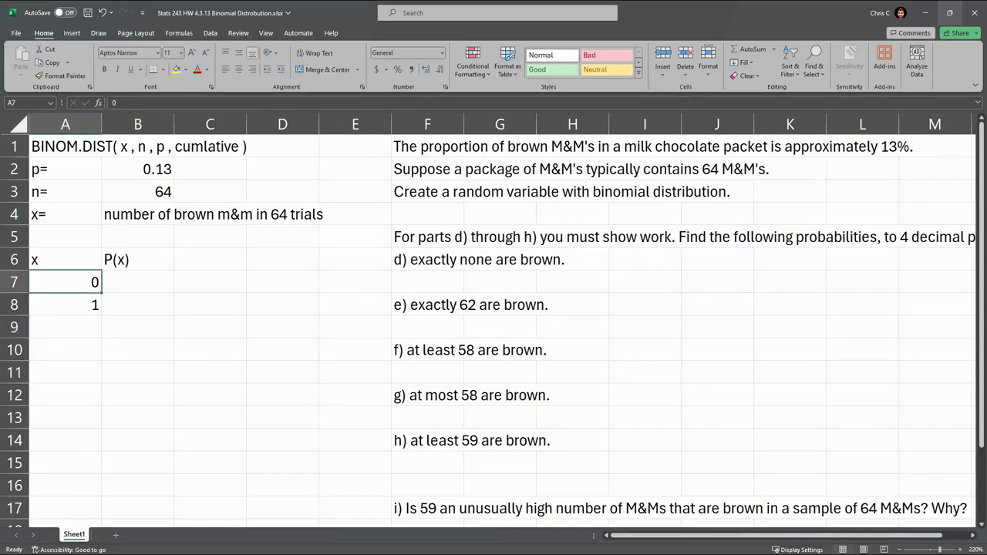
{"action": "left_click", "coordinate": [65, 328]}
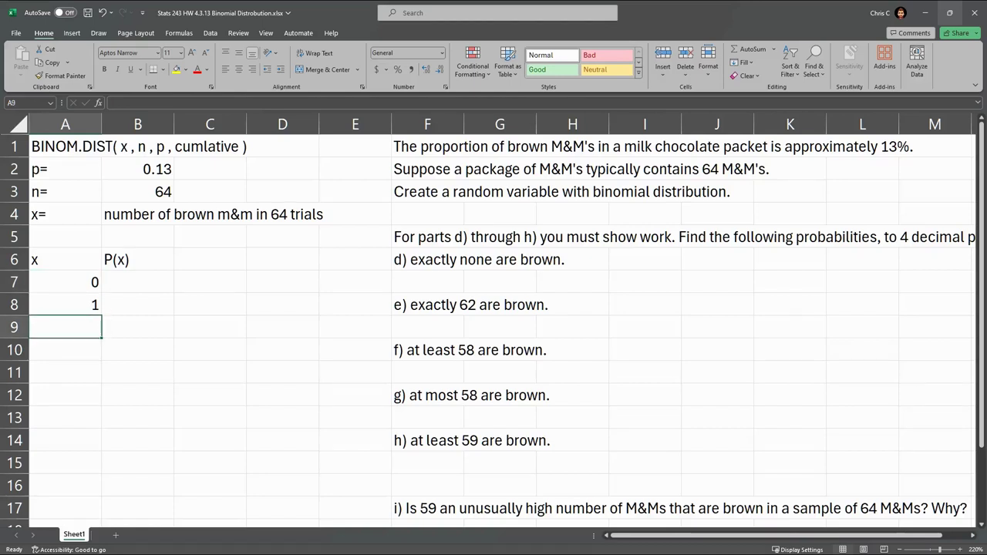
{"action": "type", "text": "2"}
{"action": "key", "text": "Return"}
{"action": "type", "text": "3"}
{"action": "key", "text": "Return"}
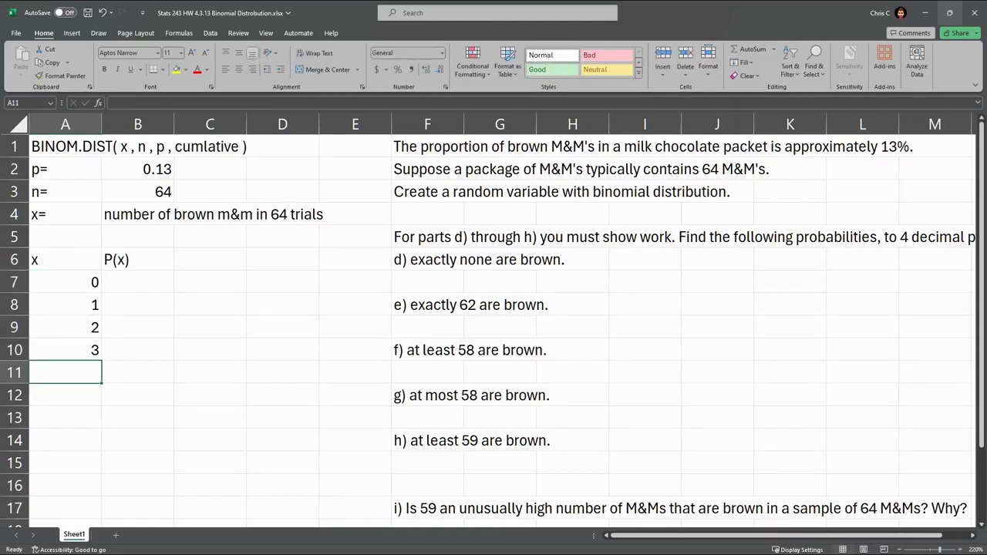
Extend the x series from A7:A10 down to row 71 so it runs from 0 to 64
{"action": "scroll", "coordinate": [493, 320], "scroll_direction": "down", "scroll_amount": 4}
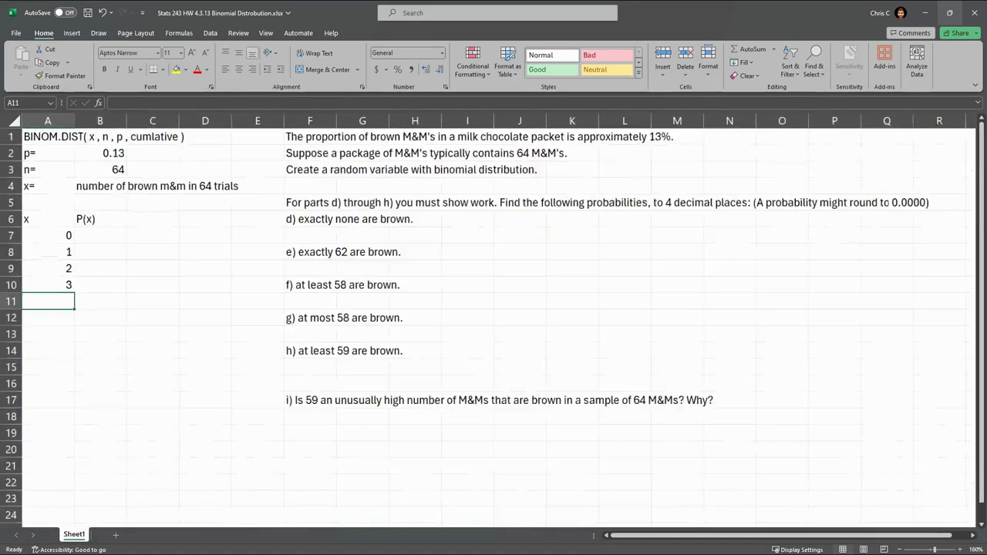
{"action": "left_click_drag", "start_coordinate": [48, 236], "coordinate": [48, 284]}
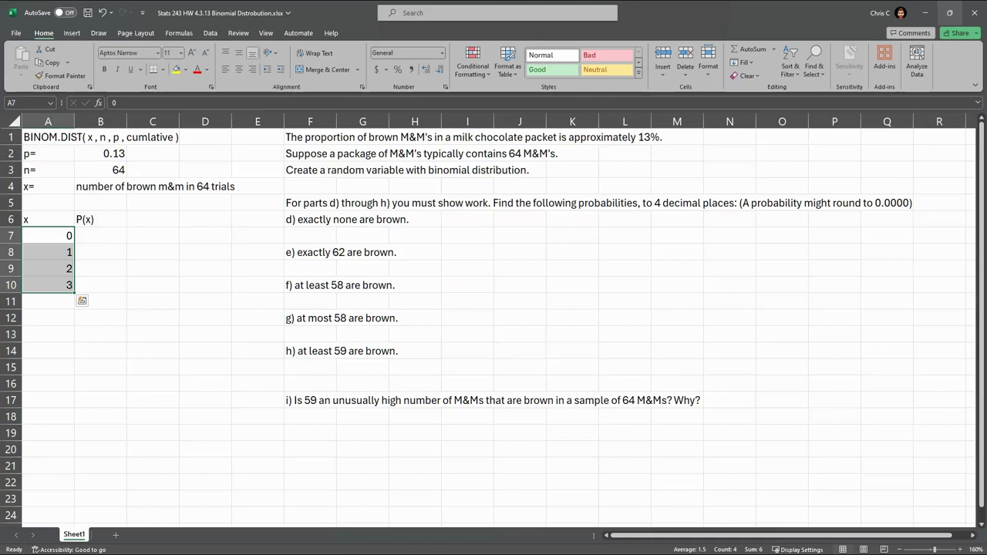
{"action": "left_click_drag", "start_coordinate": [74, 293], "coordinate": [74, 489]}
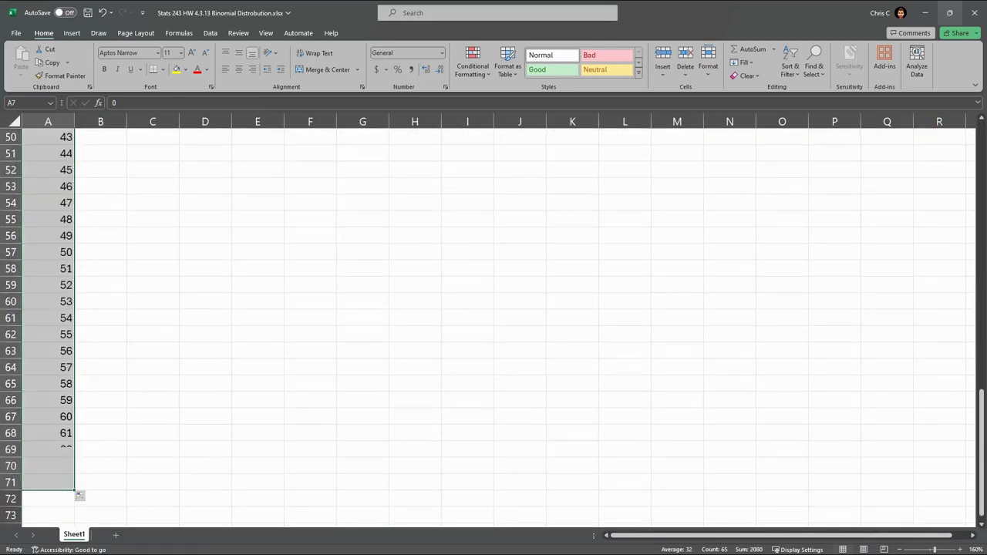
{"action": "scroll", "coordinate": [494, 324], "scroll_direction": "up", "scroll_amount": 13}
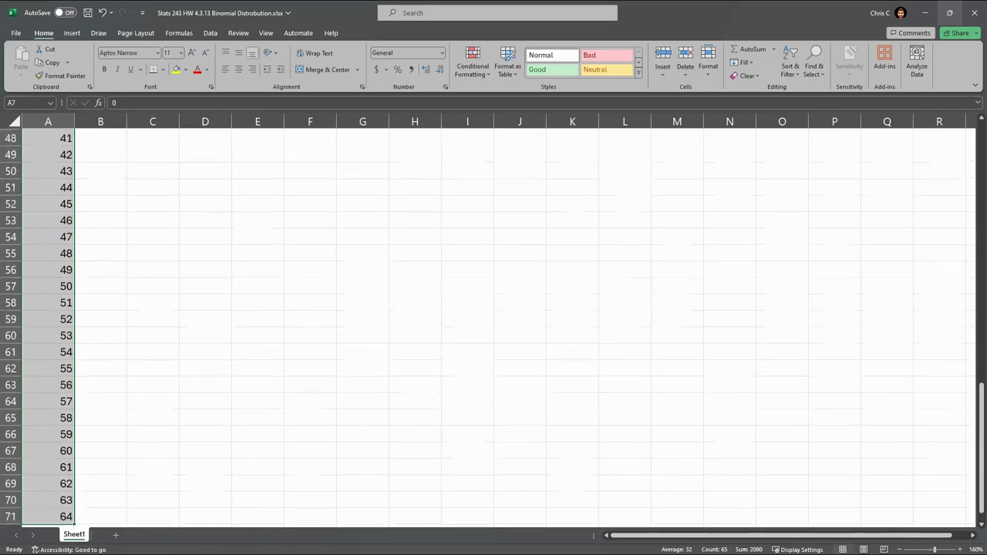
{"action": "scroll", "coordinate": [494, 324], "scroll_direction": "up", "scroll_amount": 4}
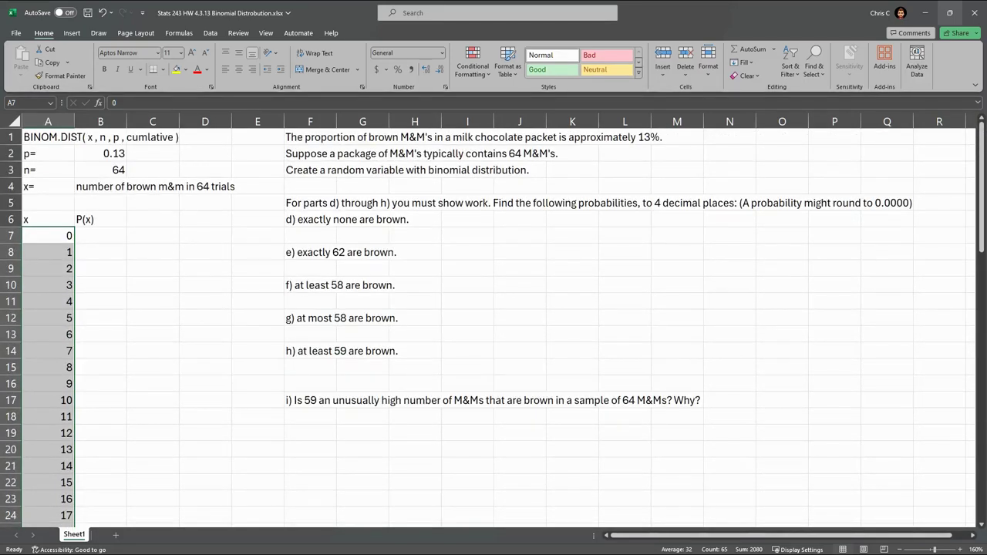
Enter the formula =BINOM.DIST(A7,B3,B2,FALSE) in cell B7 for the probability at x = 0
{"action": "left_click", "coordinate": [100, 236]}
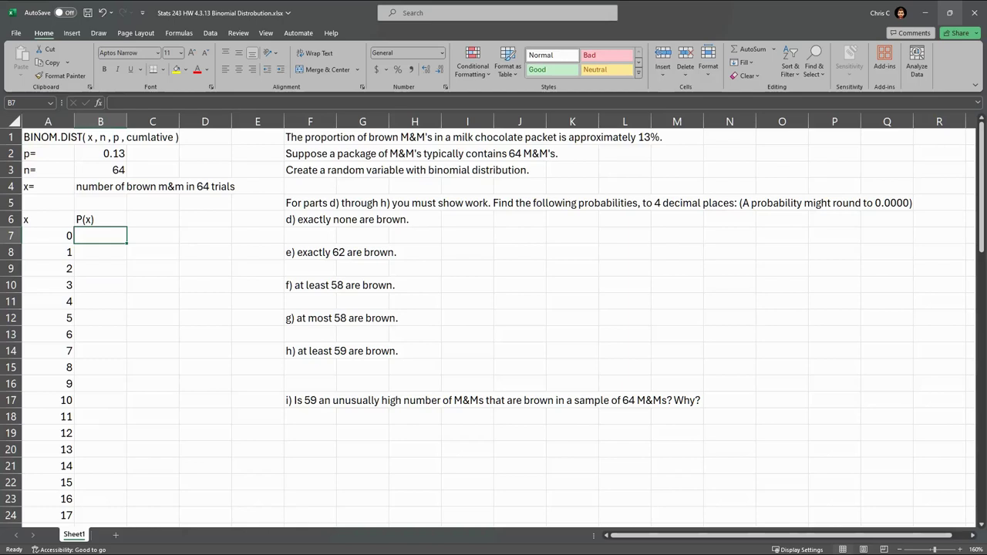
{"action": "left_click", "coordinate": [73, 141]}
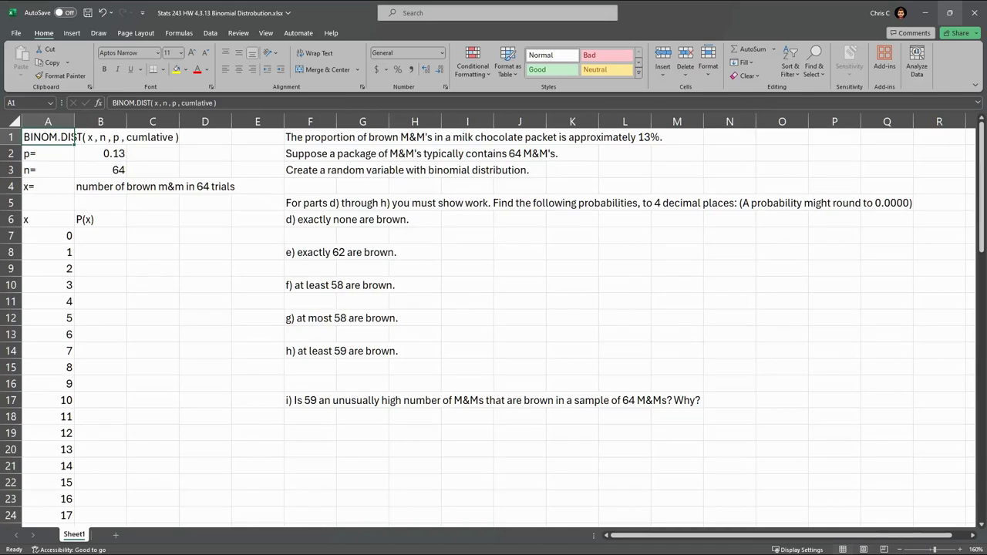
{"action": "left_click", "coordinate": [100, 236]}
{"action": "type", "text": "="}
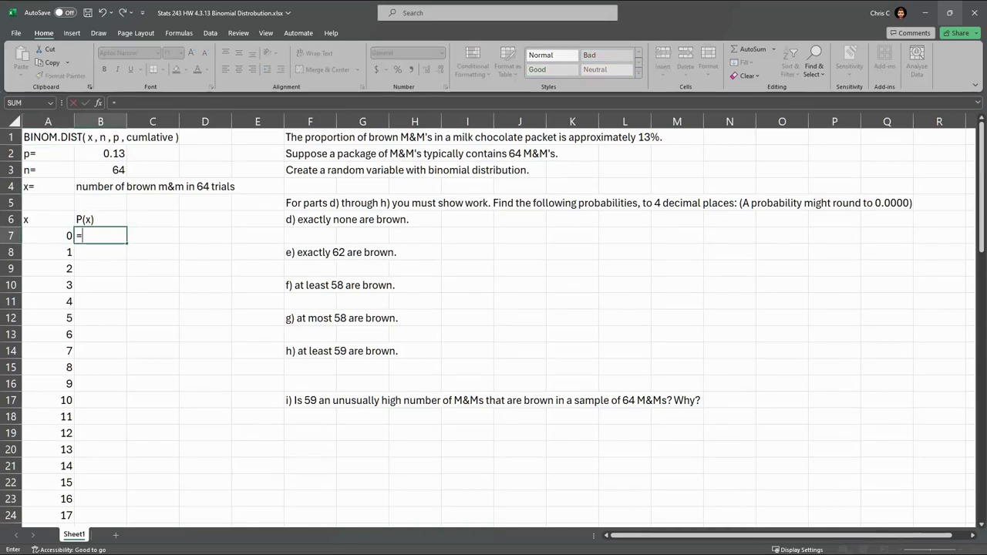
{"action": "type", "text": "binom"}
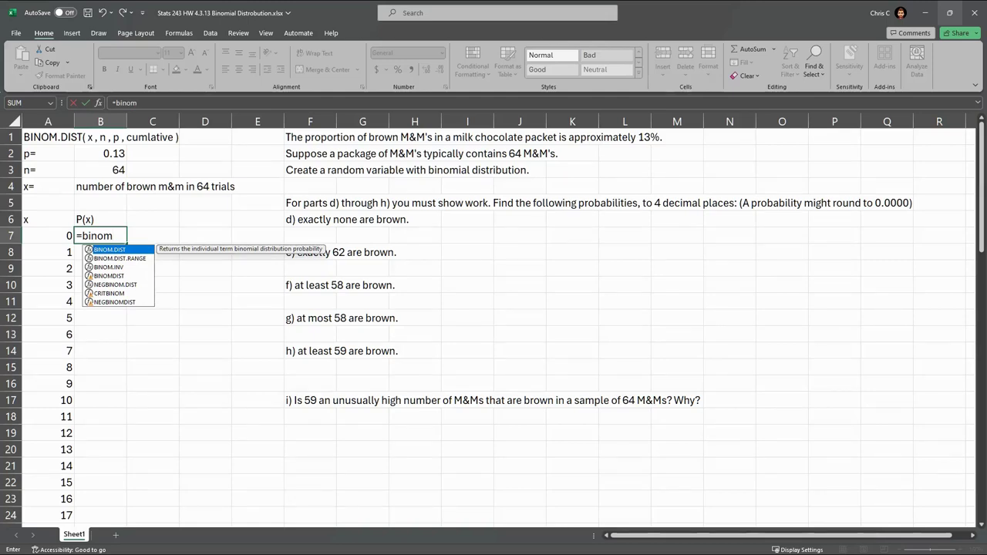
{"action": "key", "text": "Tab"}
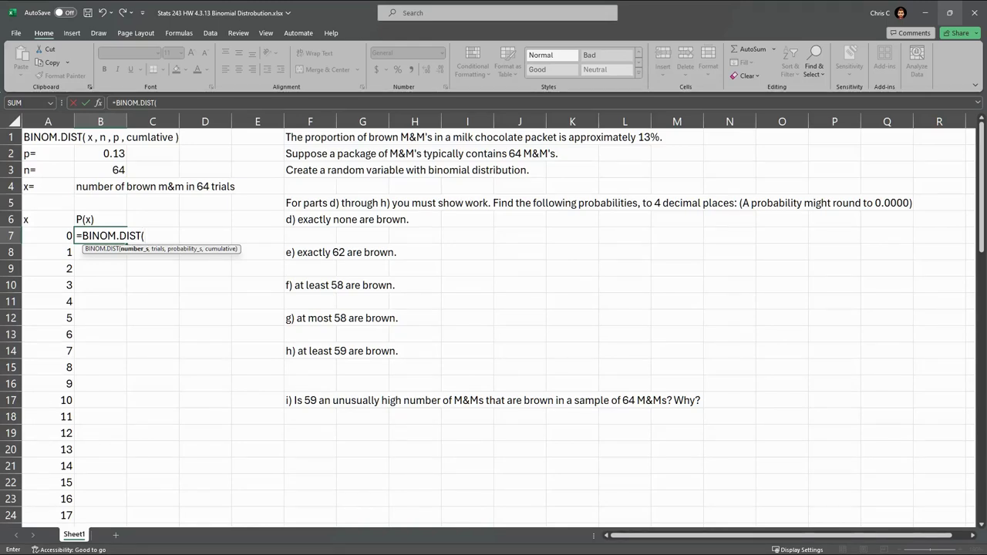
{"action": "key", "text": "Left"}
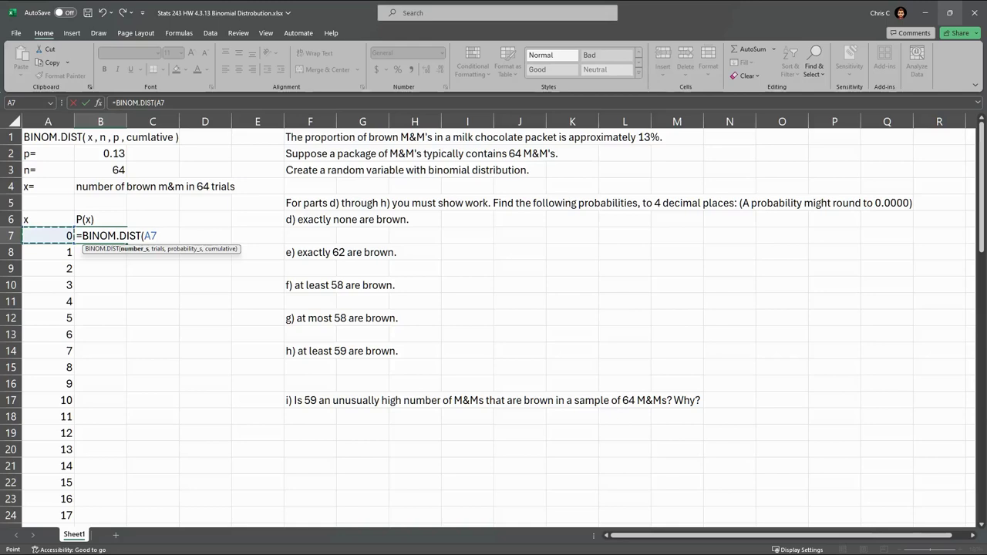
{"action": "type", "text": ","}
{"action": "left_click", "coordinate": [100, 170]}
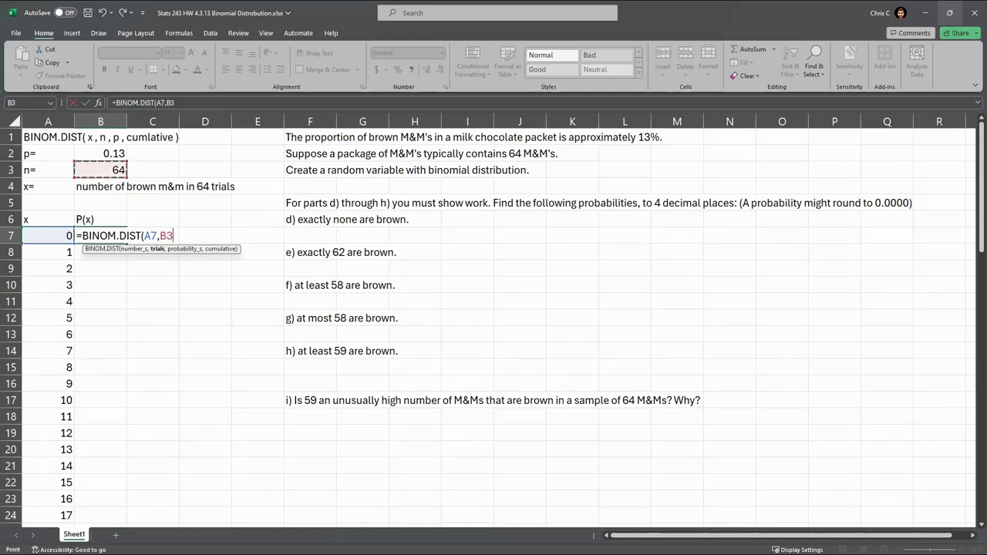
{"action": "type", "text": ","}
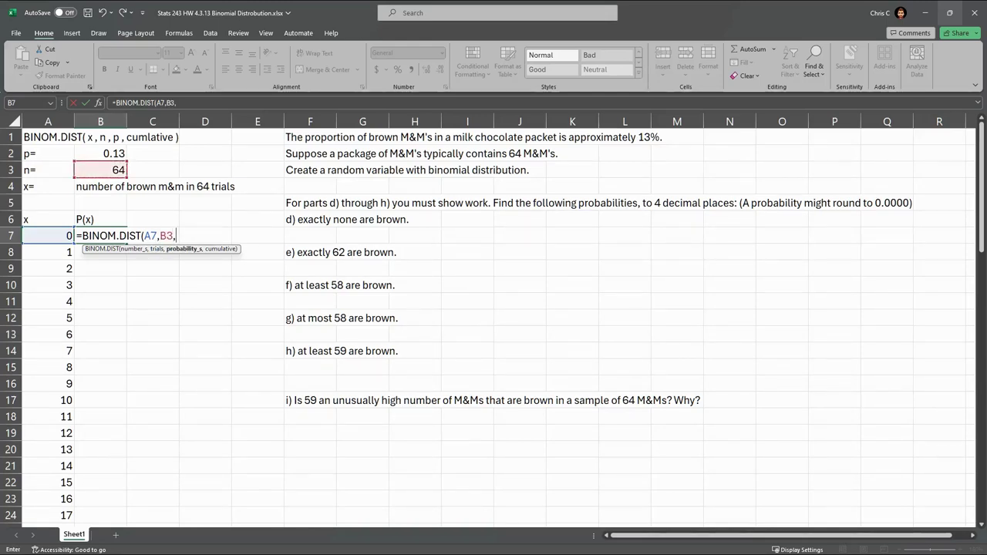
{"action": "left_click", "coordinate": [100, 154]}
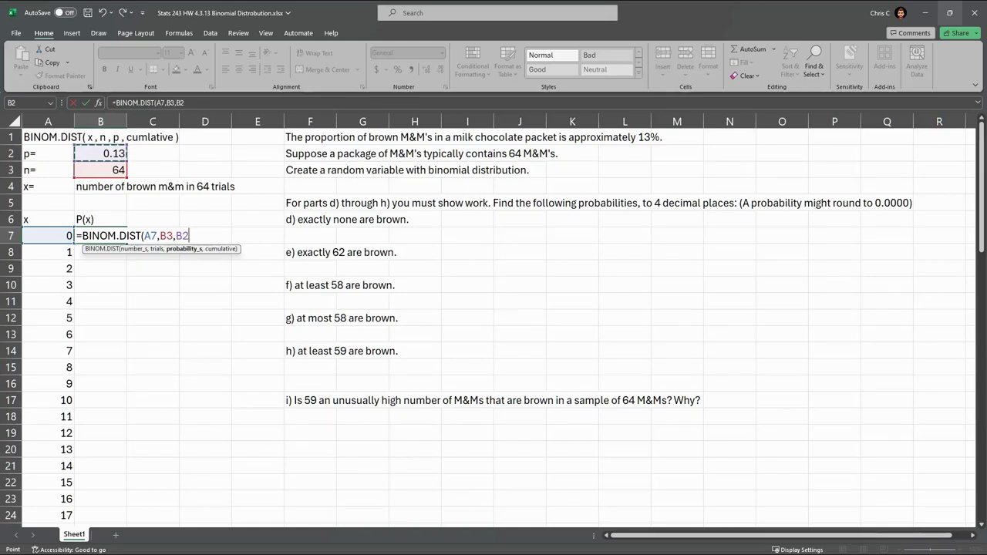
{"action": "type", "text": ",F"}
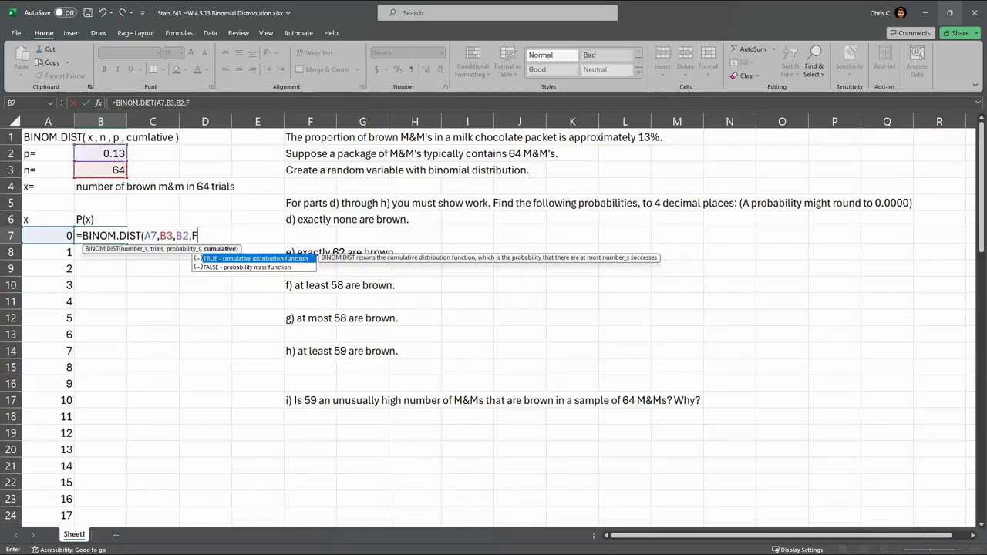
{"action": "type", "text": "ALSE)"}
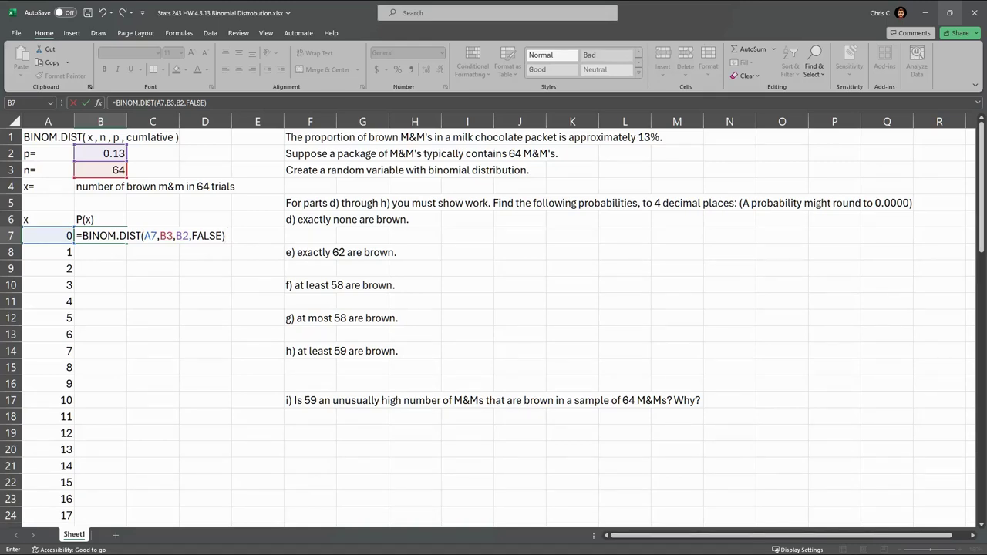
{"action": "key", "text": "Return"}
{"action": "key", "text": "Up"}
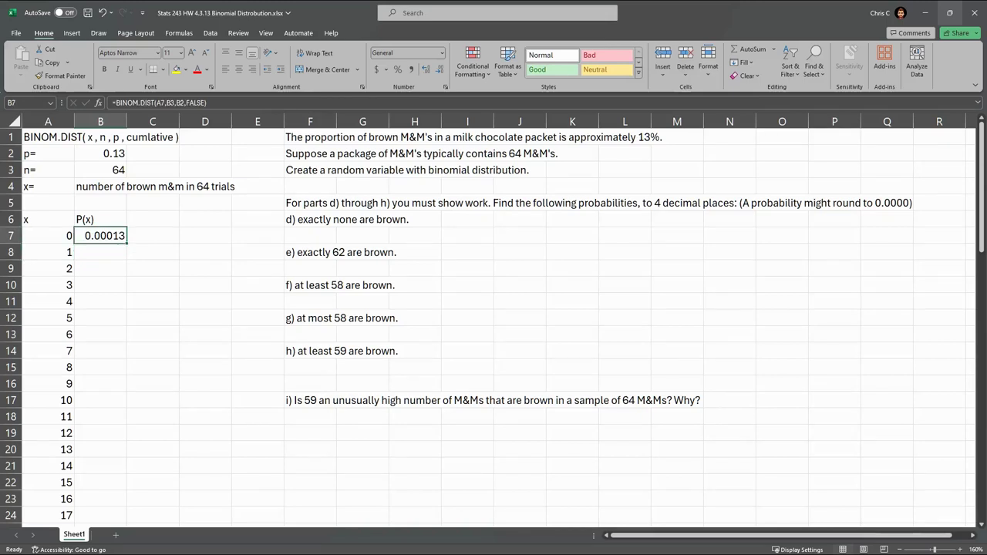
Try filling the B7 formula down to B8, inspect the copied references, and clear B8
{"action": "left_click_drag", "start_coordinate": [126, 243], "coordinate": [116, 259]}
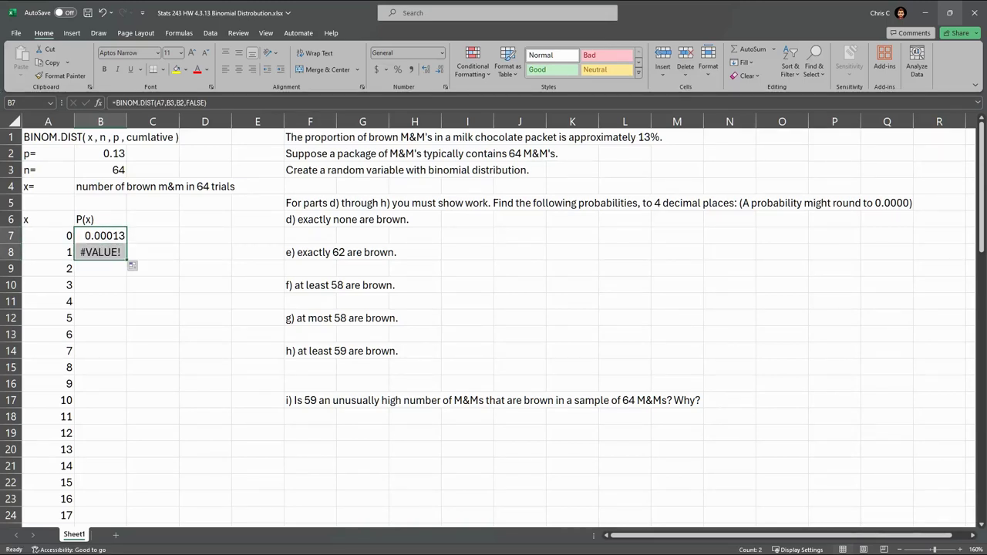
{"action": "double_click", "coordinate": [101, 252]}
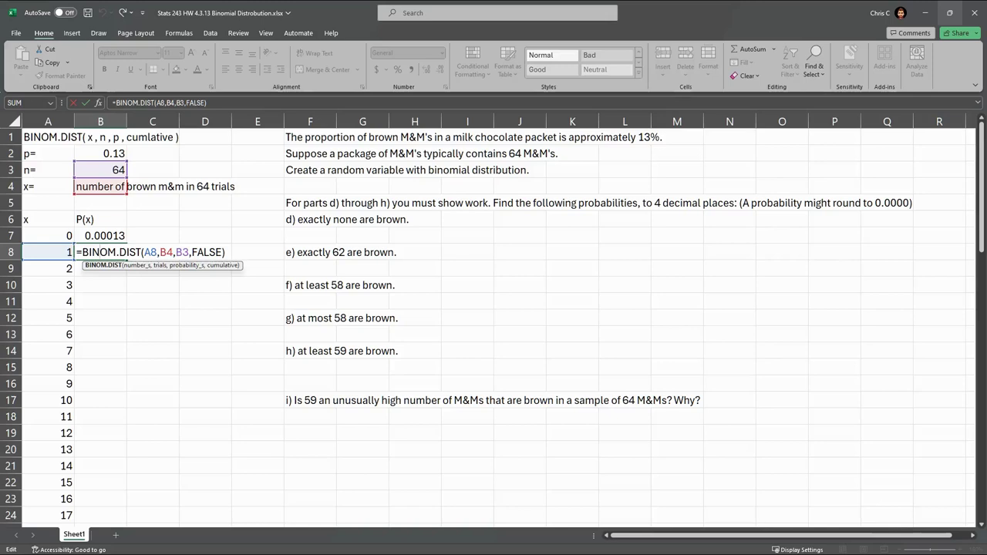
{"action": "key", "text": "Escape"}
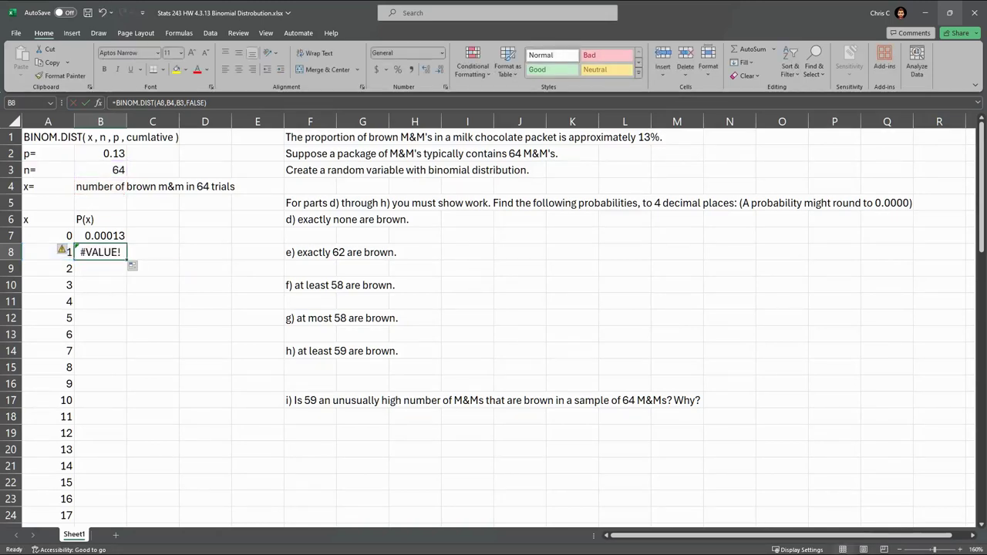
{"action": "key", "text": "Up"}
{"action": "key", "text": "Down"}
{"action": "key", "text": "Delete"}
Lock the row references for n and p in the B7 formula, making it =BINOM.DIST(A7,B$3,B$2,FALSE)
{"action": "double_click", "coordinate": [106, 236]}
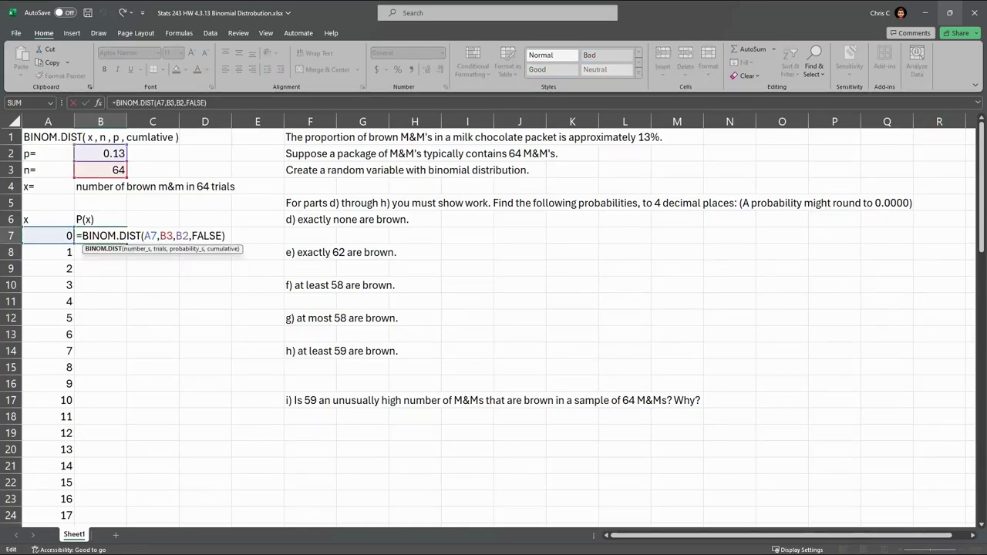
{"action": "left_click", "coordinate": [144, 236]}
{"action": "left_click_drag", "start_coordinate": [143, 235], "coordinate": [158, 236]}
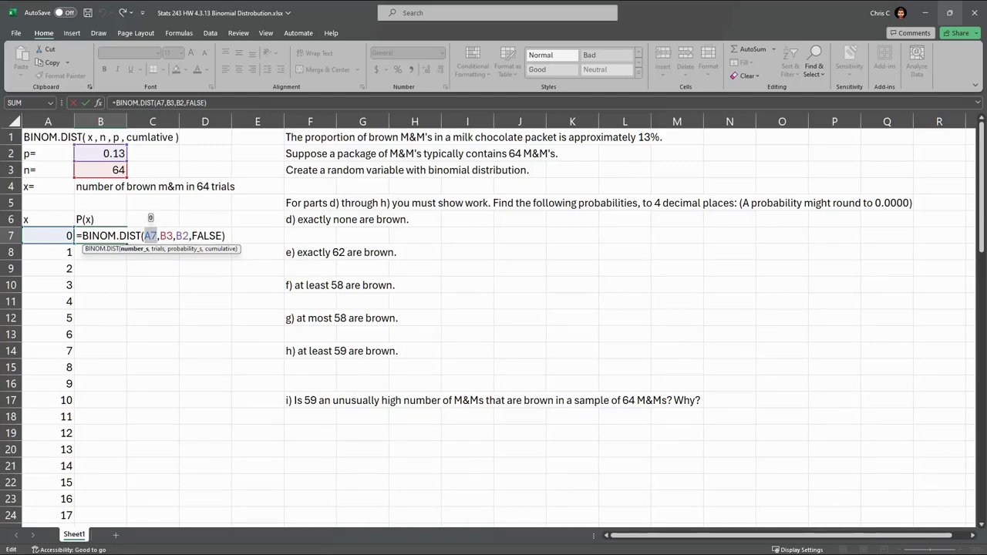
{"action": "left_click", "coordinate": [167, 236]}
{"action": "type", "text": "$"}
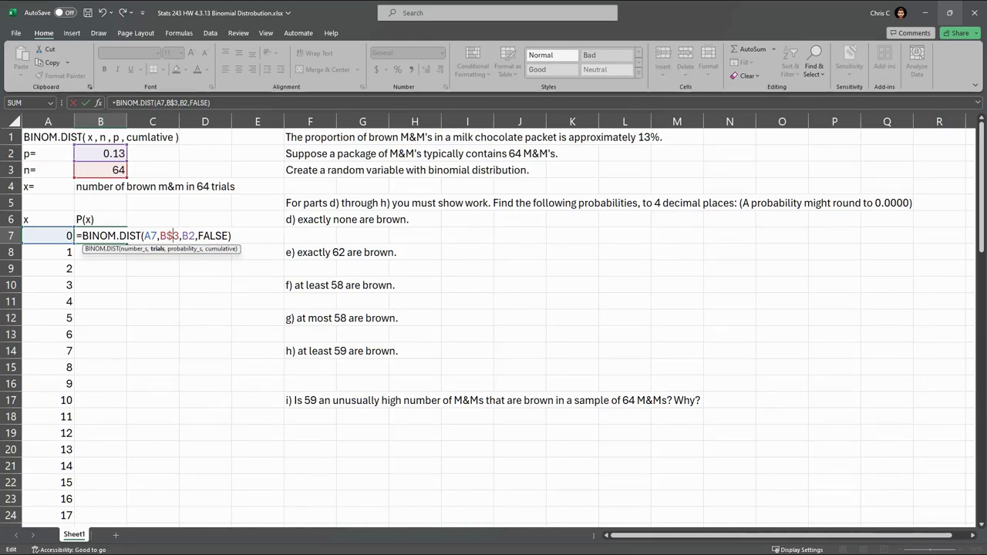
{"action": "key", "text": "Right"}
{"action": "key", "text": "Right"}
{"action": "key", "text": "Right"}
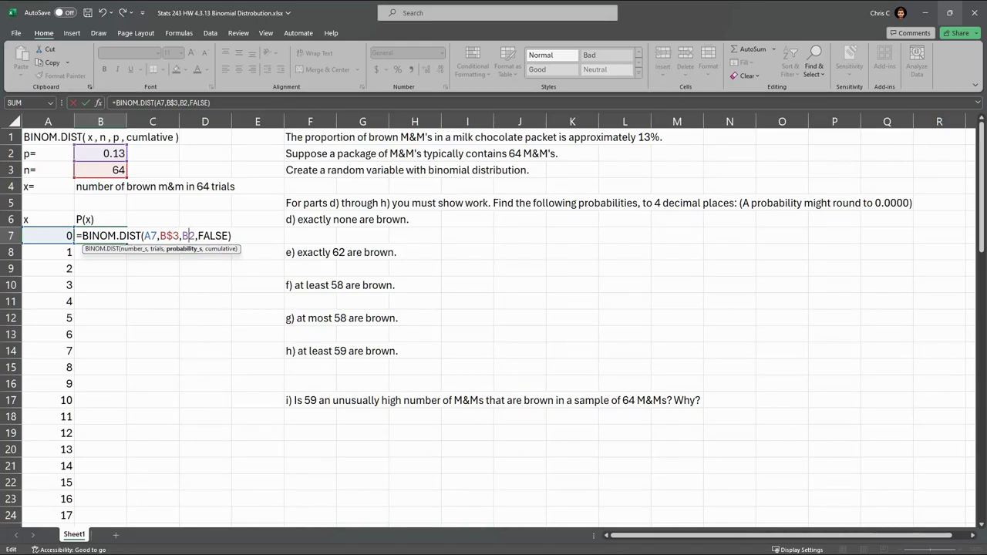
{"action": "type", "text": "$"}
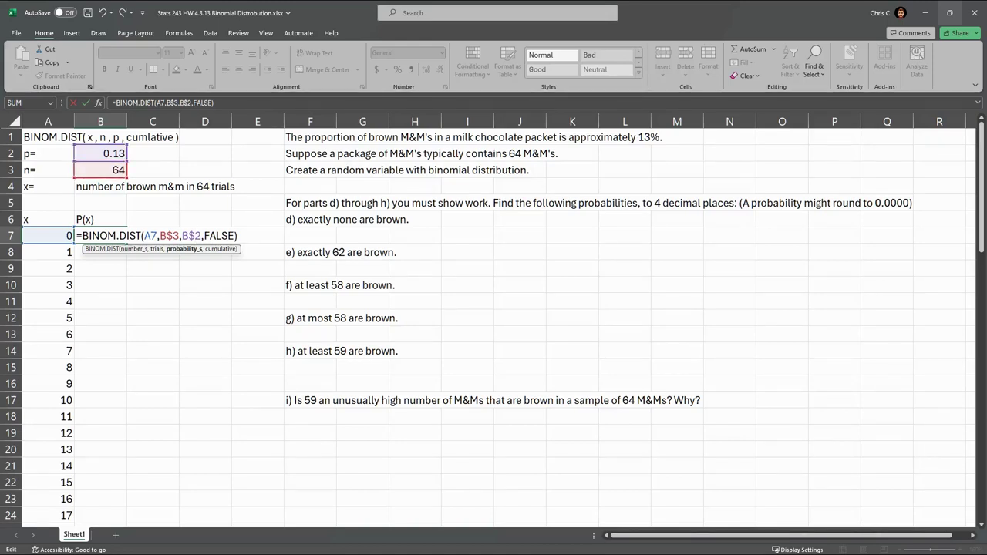
{"action": "key", "text": "Return"}
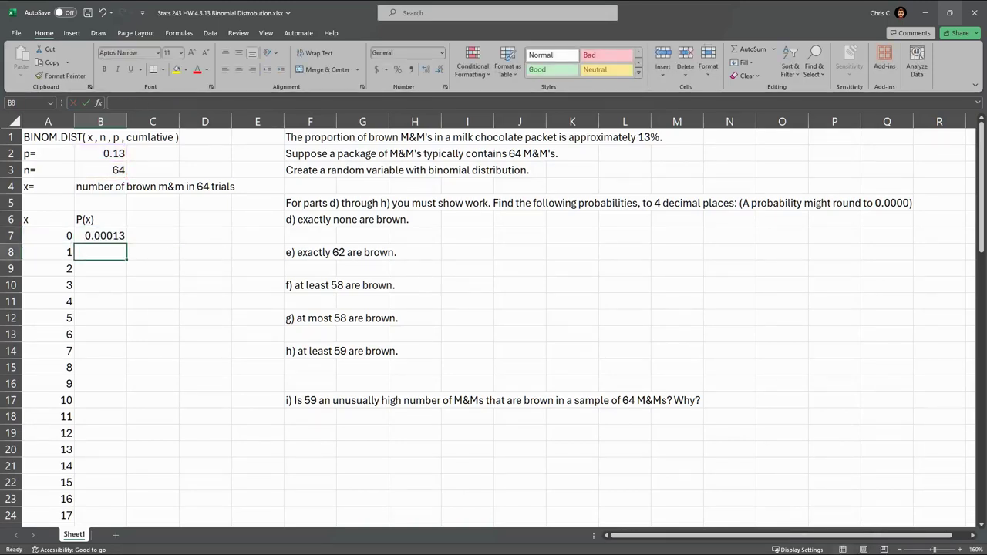
Copy the B7 formula into B8 and check the references in the copied formula
{"action": "left_click", "coordinate": [100, 236]}
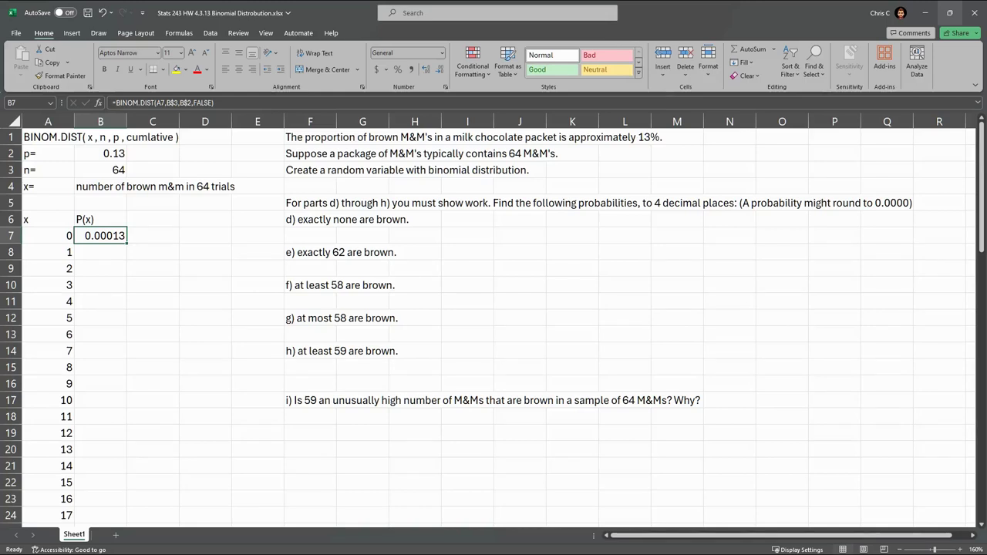
{"action": "key", "text": "ctrl+c"}
{"action": "left_click", "coordinate": [100, 252]}
{"action": "key", "text": "ctrl+v"}
{"action": "double_click", "coordinate": [108, 252]}
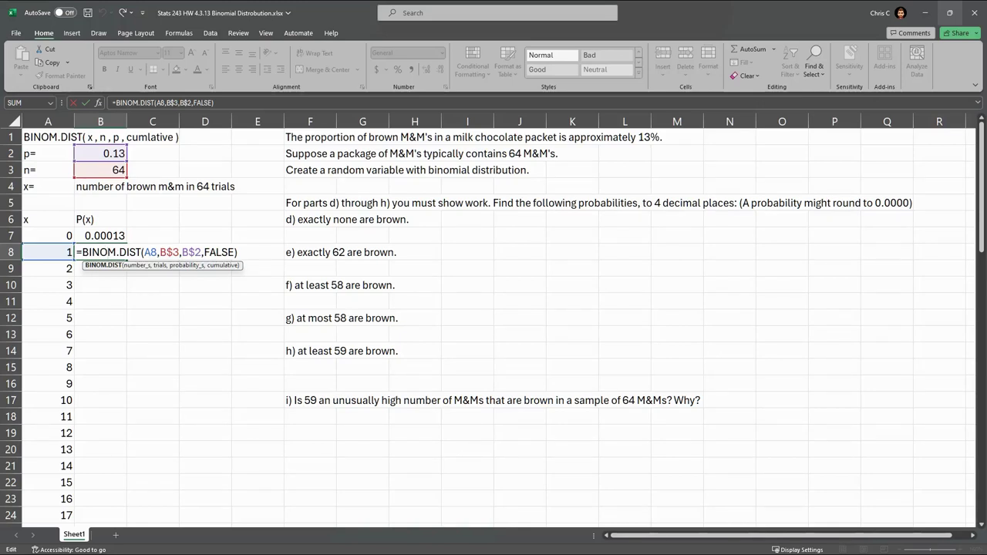
{"action": "key", "text": "Return"}
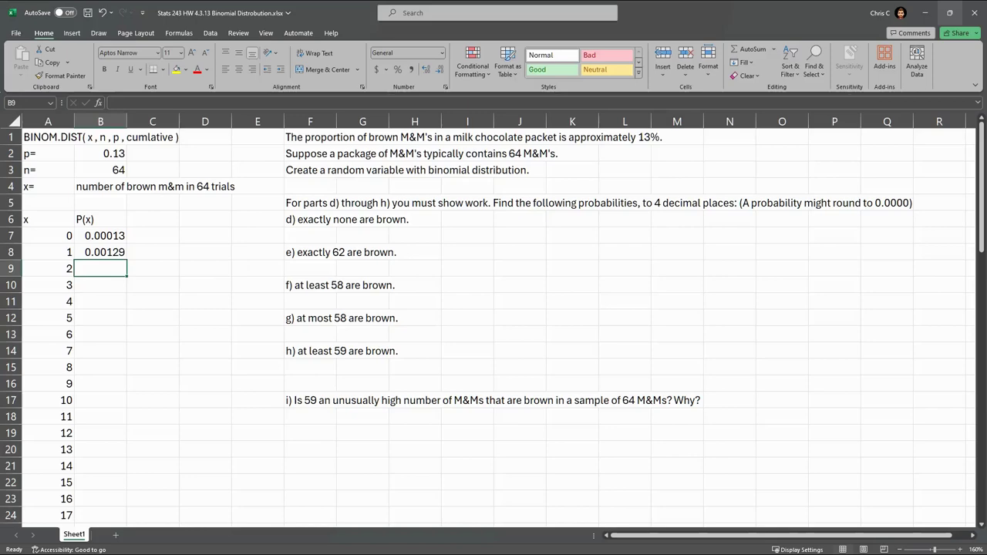
Fill the B8 formula down through B71 to cover every x value up to 64
{"action": "left_click", "coordinate": [100, 252]}
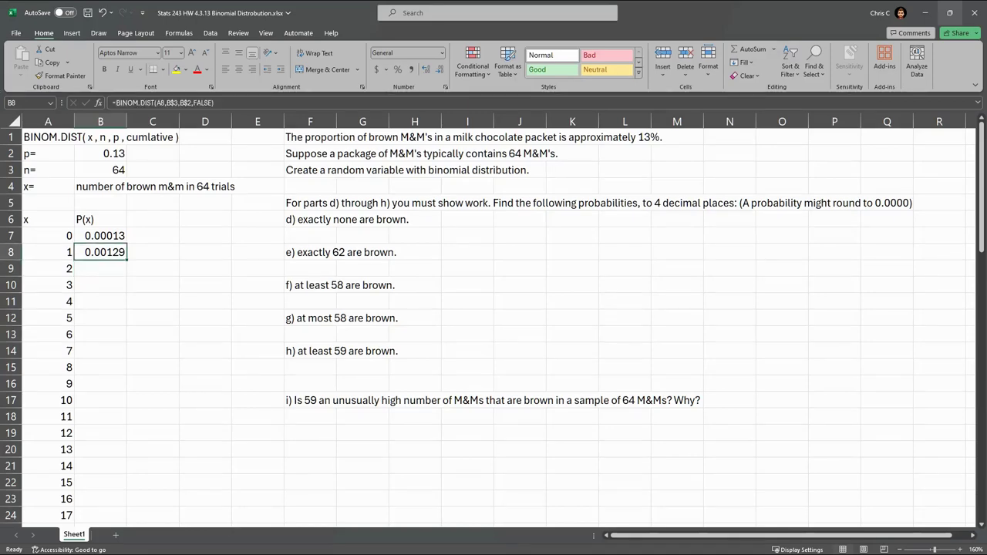
{"action": "left_click_drag", "start_coordinate": [127, 260], "coordinate": [123, 472]}
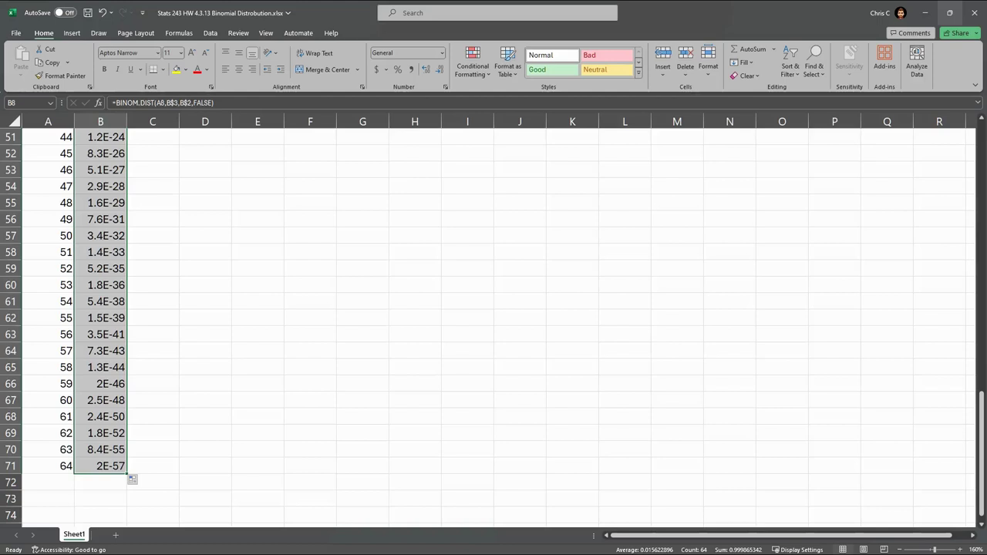
{"action": "scroll", "coordinate": [494, 324], "scroll_direction": "up", "scroll_amount": 11}
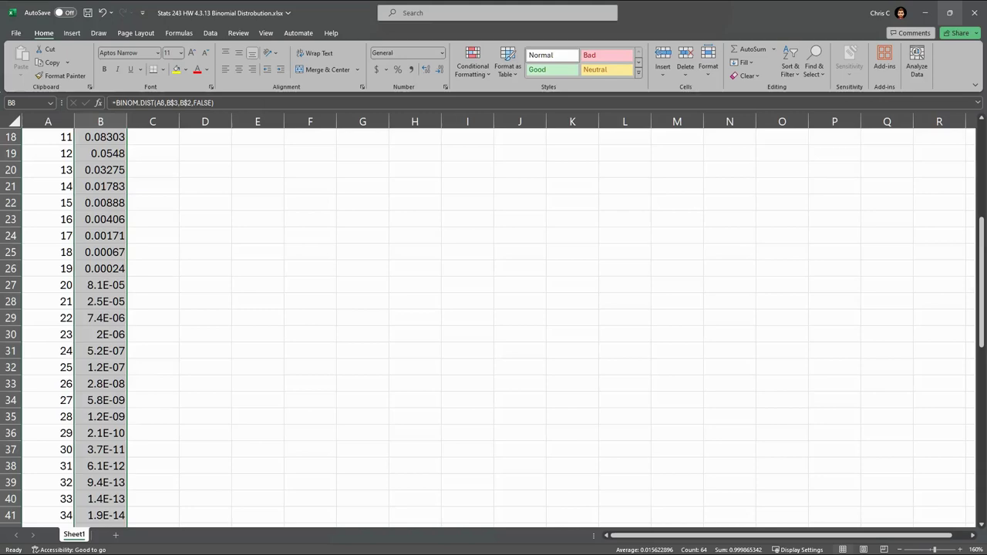
{"action": "scroll", "coordinate": [493, 324], "scroll_direction": "up", "scroll_amount": 5}
Widen column B and increase the decimal places shown in B8:B71 to 17
{"action": "left_click_drag", "start_coordinate": [128, 121], "coordinate": [211, 121]}
{"action": "scroll", "coordinate": [493, 324], "scroll_direction": "down", "scroll_amount": 4}
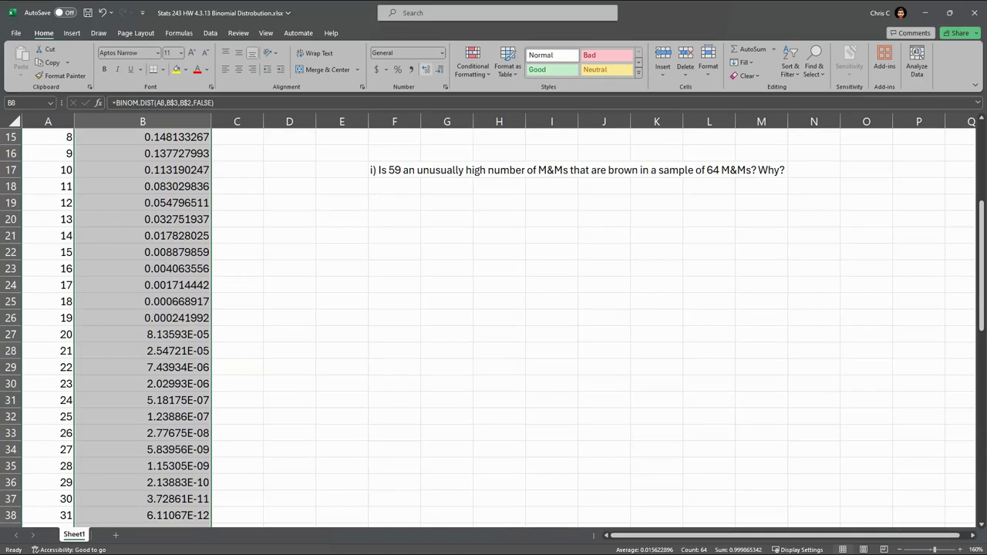
{"action": "left_click", "coordinate": [426, 69]}
{"action": "scroll", "coordinate": [493, 324], "scroll_direction": "up", "scroll_amount": 5}
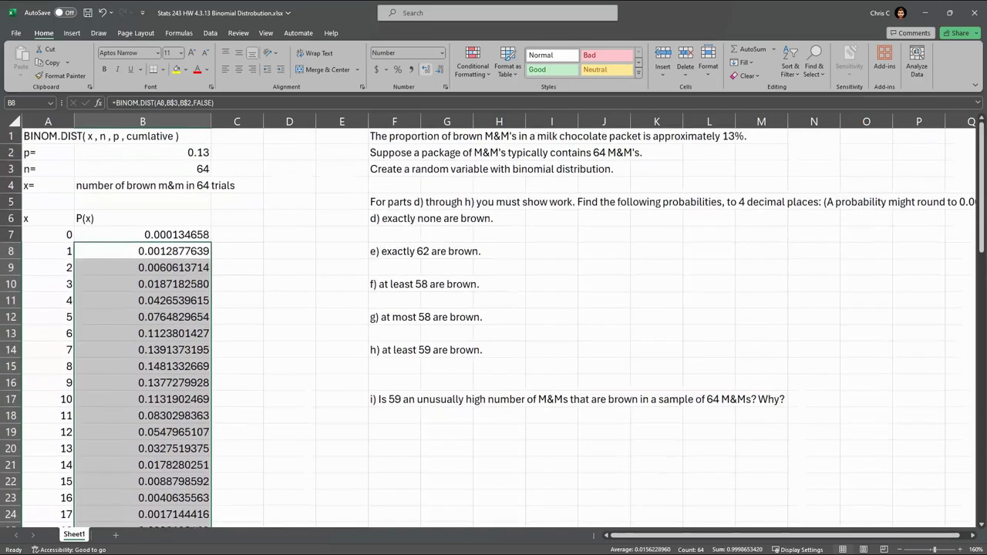
{"action": "left_click", "coordinate": [426, 68]}
{"action": "left_click", "coordinate": [426, 68]}
{"action": "left_click", "coordinate": [425, 69]}
{"action": "left_click", "coordinate": [426, 69]}
{"action": "left_click", "coordinate": [426, 69]}
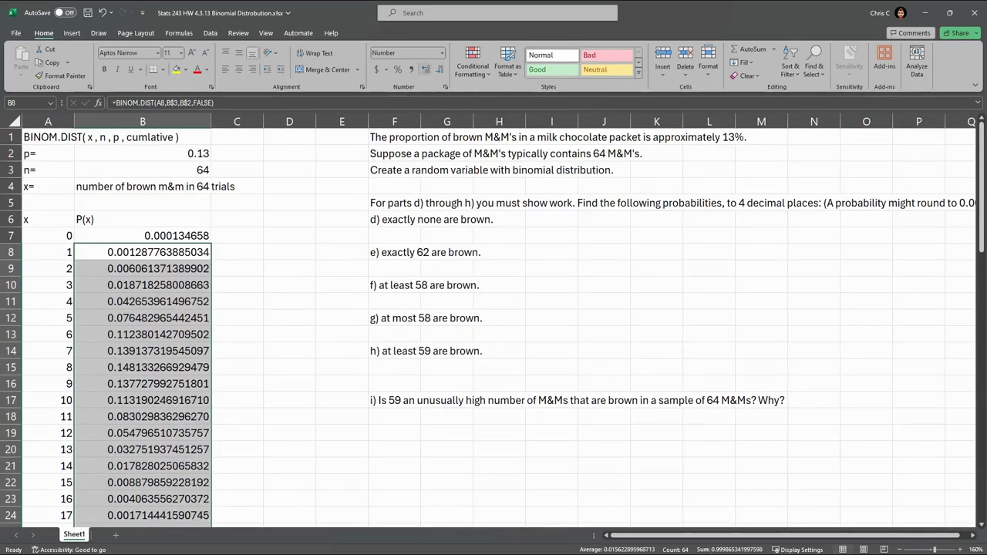
{"action": "left_click", "coordinate": [426, 69]}
{"action": "left_click", "coordinate": [426, 68]}
{"action": "scroll", "coordinate": [494, 324], "scroll_direction": "down", "scroll_amount": 10}
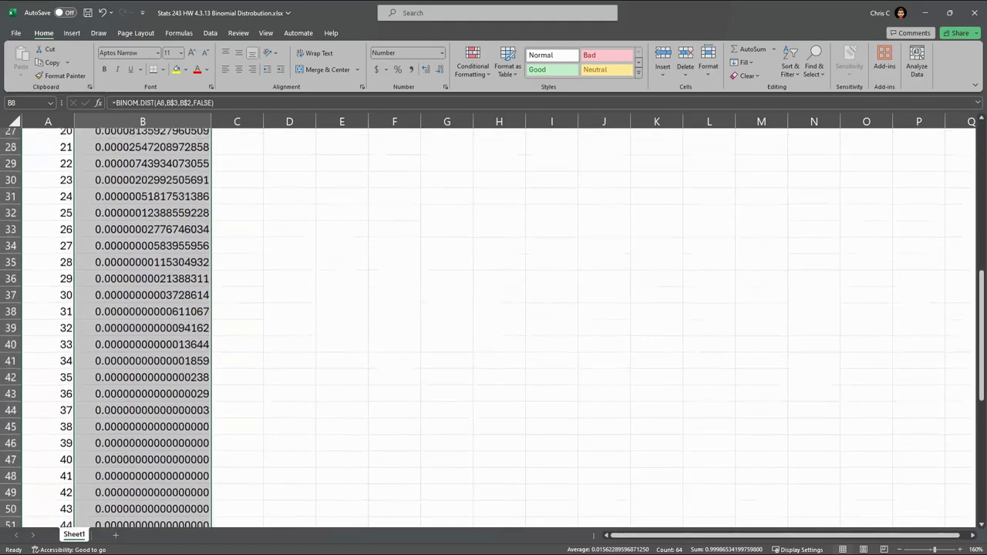
{"action": "scroll", "coordinate": [494, 324], "scroll_direction": "down", "scroll_amount": 4}
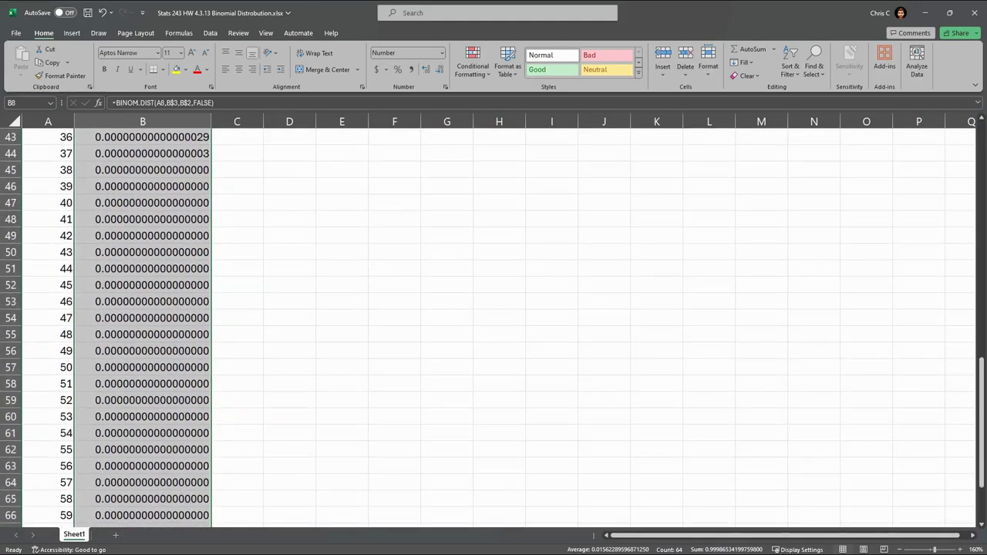
Widen column B further and increase the number of decimal places shown for the probabilities in B8:B71 well beyond 17
{"action": "left_click_drag", "start_coordinate": [211, 121], "coordinate": [285, 121]}
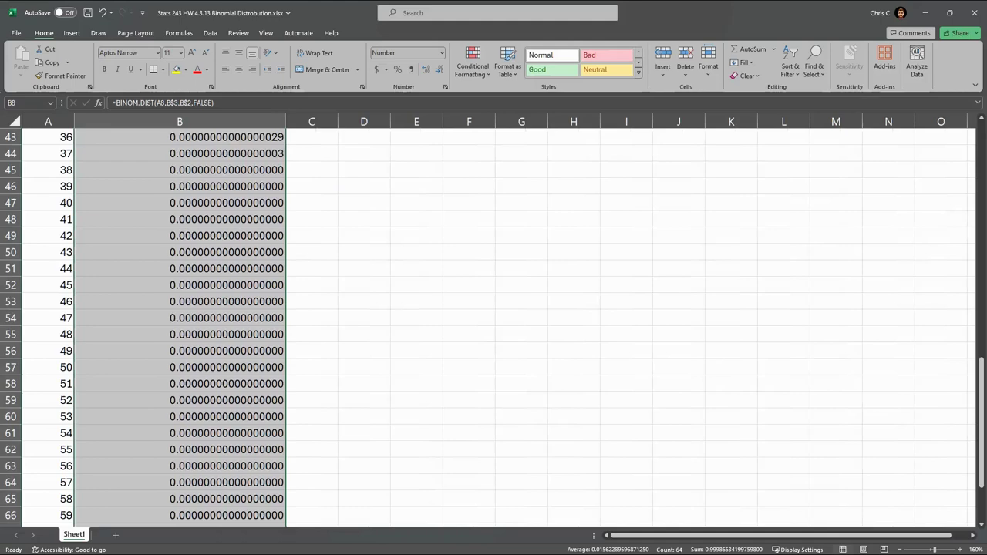
{"action": "left_click", "coordinate": [425, 69]}
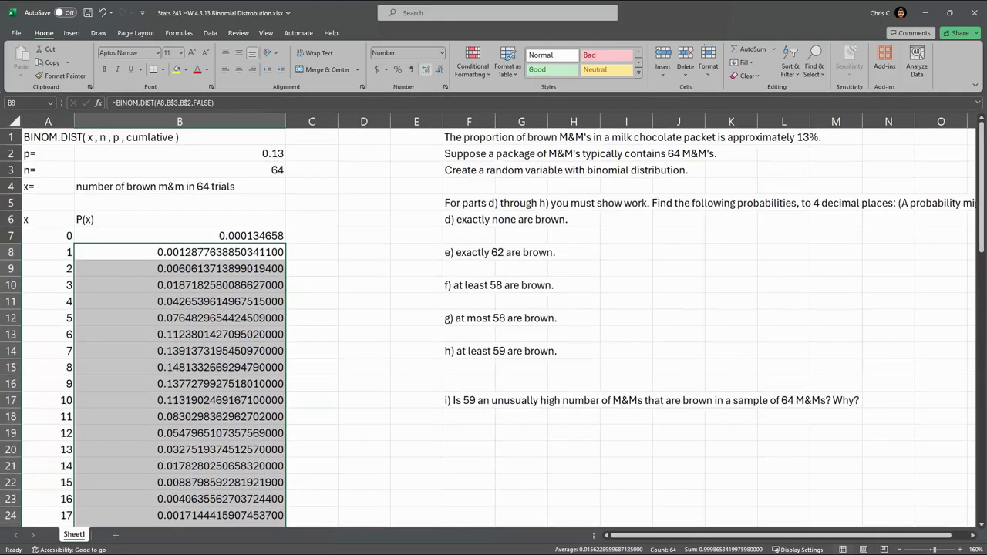
{"action": "left_click", "coordinate": [424, 69]}
{"action": "left_click", "coordinate": [425, 69]}
{"action": "double_click", "coordinate": [425, 68]}
{"action": "left_click", "coordinate": [425, 68]}
{"action": "left_click", "coordinate": [425, 68]}
{"action": "double_click", "coordinate": [425, 69]}
{"action": "left_click", "coordinate": [425, 68]}
{"action": "left_click", "coordinate": [425, 69]}
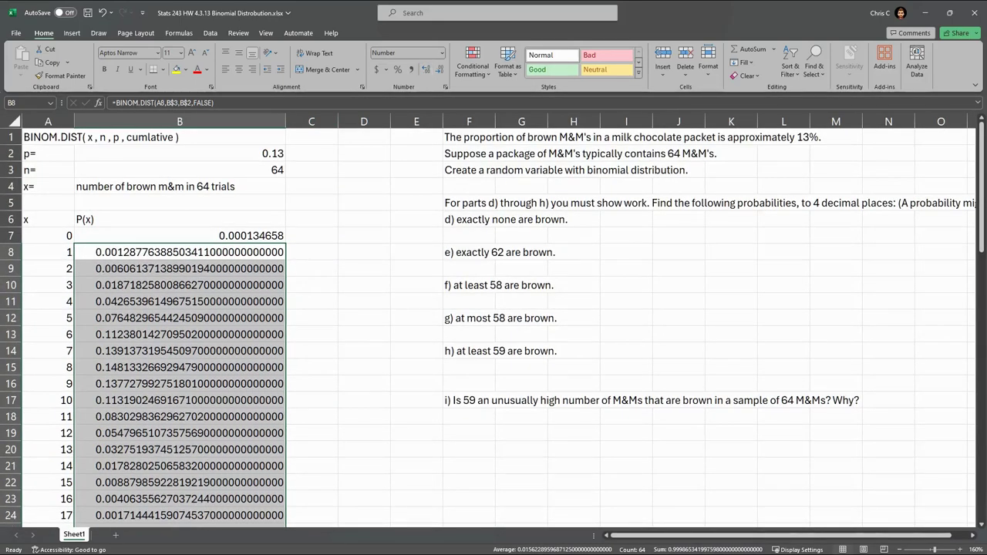
Widen column B to more than one and a half times its width and increase the decimal places in B8:B71 to 50
{"action": "scroll", "coordinate": [494, 324], "scroll_direction": "down", "scroll_amount": 13}
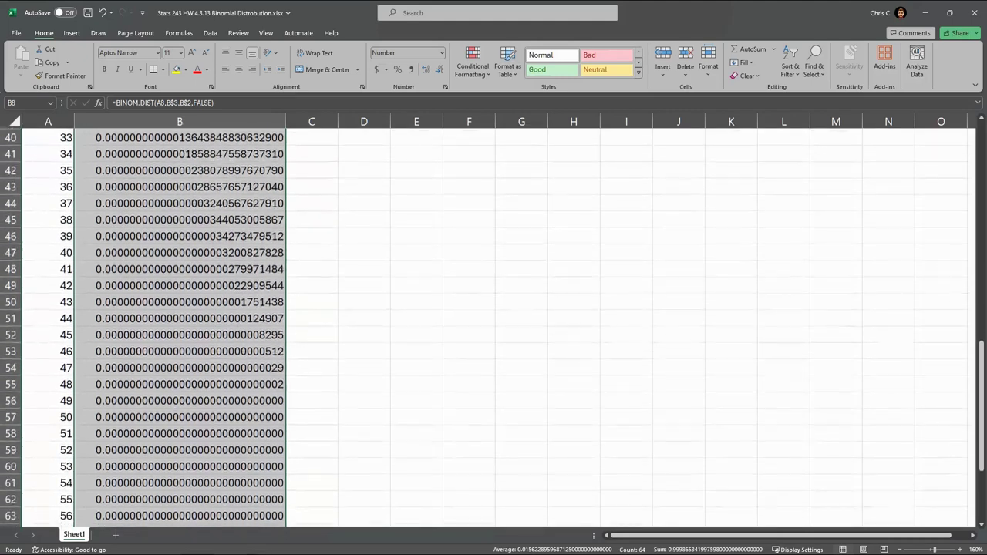
{"action": "scroll", "coordinate": [493, 324], "scroll_direction": "down", "scroll_amount": 3}
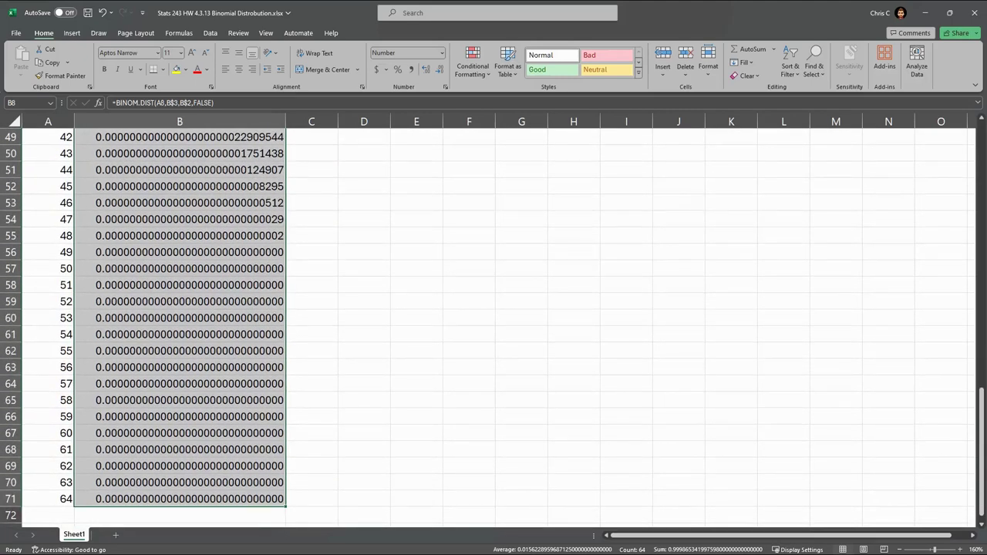
{"action": "left_click_drag", "start_coordinate": [285, 121], "coordinate": [439, 121]}
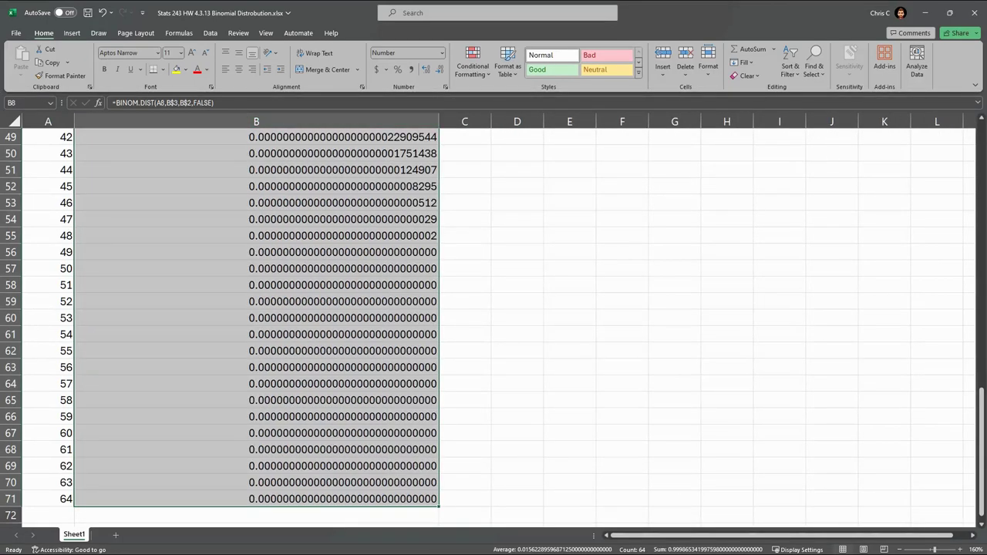
{"action": "left_click", "coordinate": [425, 69]}
{"action": "left_click", "coordinate": [426, 69]}
{"action": "left_click", "coordinate": [425, 69]}
{"action": "left_click", "coordinate": [426, 69]}
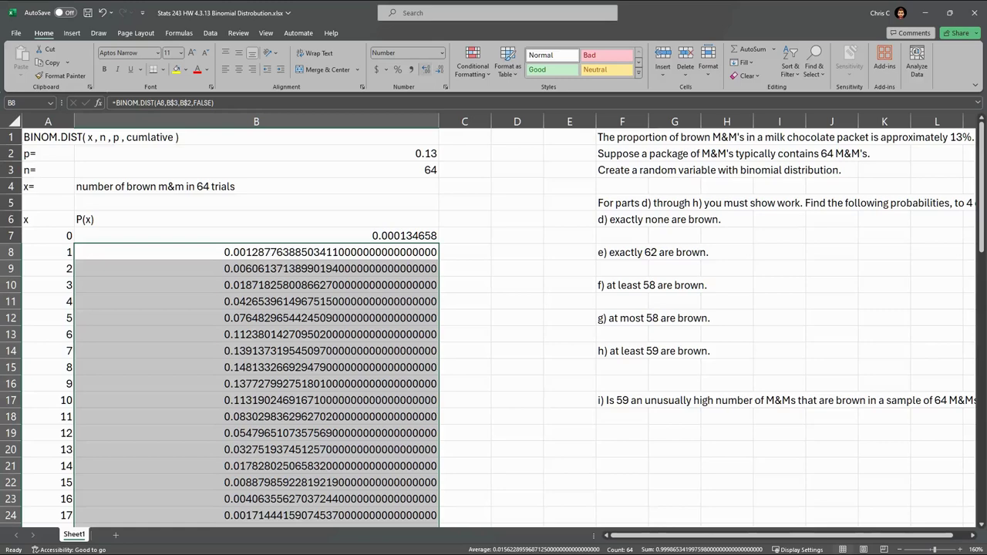
{"action": "left_click", "coordinate": [426, 69]}
{"action": "left_click", "coordinate": [425, 70]}
{"action": "left_click", "coordinate": [426, 70]}
{"action": "left_click", "coordinate": [426, 70]}
{"action": "left_click", "coordinate": [425, 70]}
{"action": "left_click", "coordinate": [426, 70]}
{"action": "left_click", "coordinate": [426, 70]}
{"action": "left_click", "coordinate": [426, 70]}
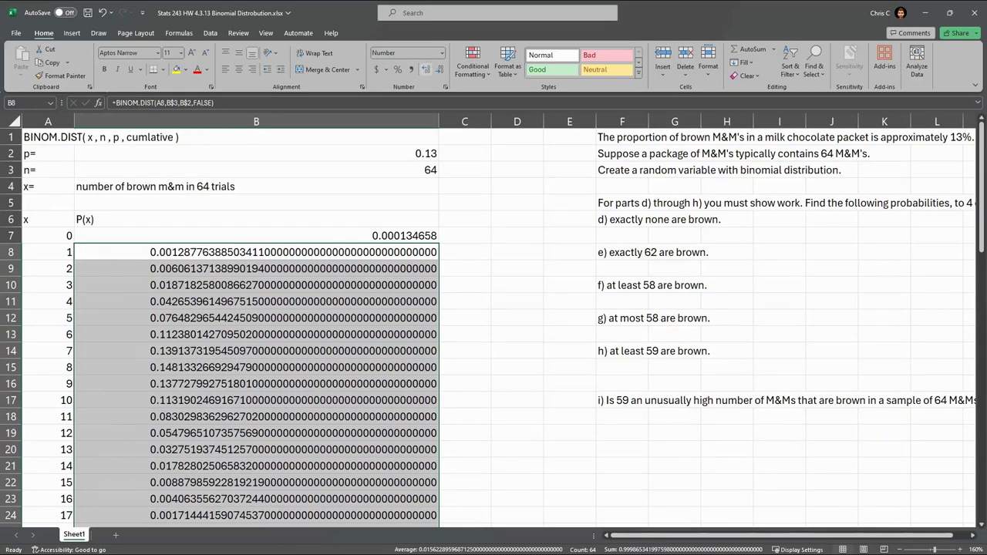
{"action": "key", "text": "alt+h+0"}
Raise the decimal places in B8:B71 to 56 and check the probabilities in the last rows of the table
{"action": "scroll", "coordinate": [254, 324], "scroll_direction": "down", "scroll_amount": 16}
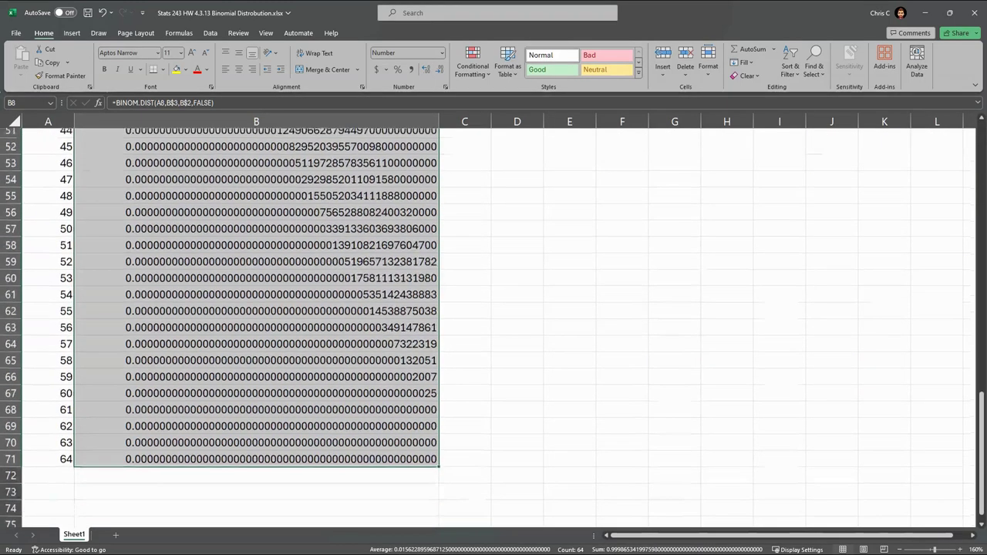
{"action": "left_click", "coordinate": [425, 69]}
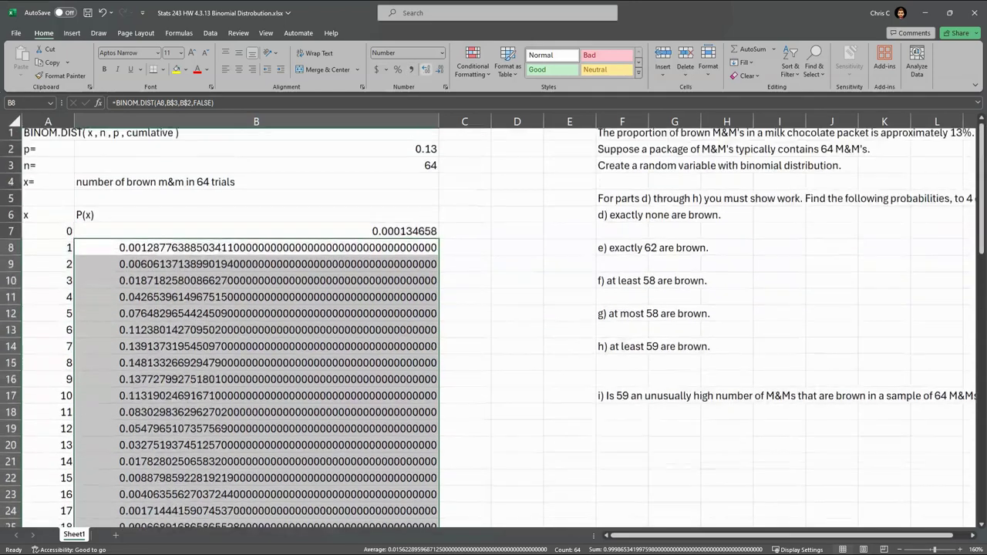
{"action": "left_click", "coordinate": [426, 70]}
{"action": "left_click", "coordinate": [426, 69]}
{"action": "left_click", "coordinate": [426, 69]}
{"action": "left_click", "coordinate": [425, 70]}
{"action": "left_click", "coordinate": [426, 69]}
{"action": "left_click", "coordinate": [426, 70]}
{"action": "scroll", "coordinate": [254, 324], "scroll_direction": "down", "scroll_amount": 9}
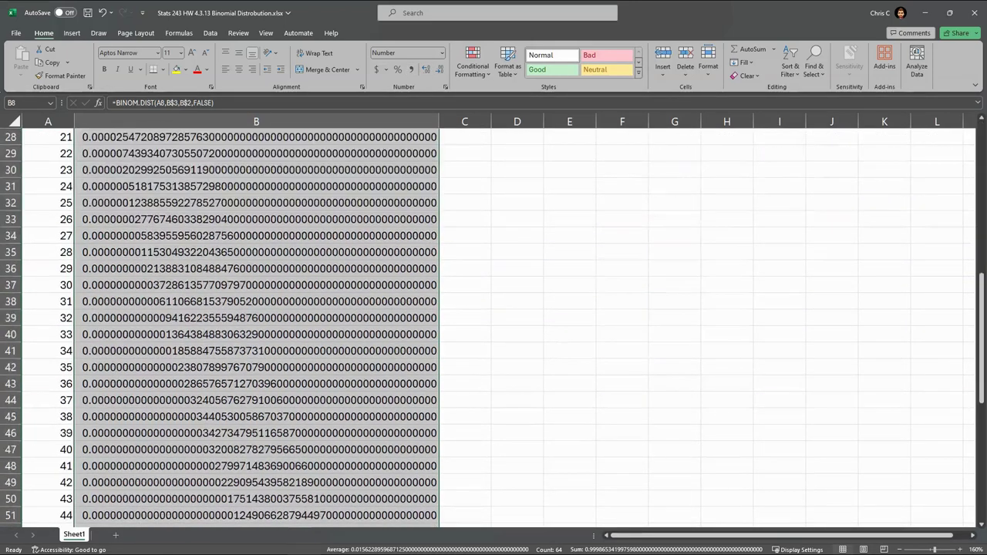
{"action": "scroll", "coordinate": [255, 324], "scroll_direction": "down", "scroll_amount": 12}
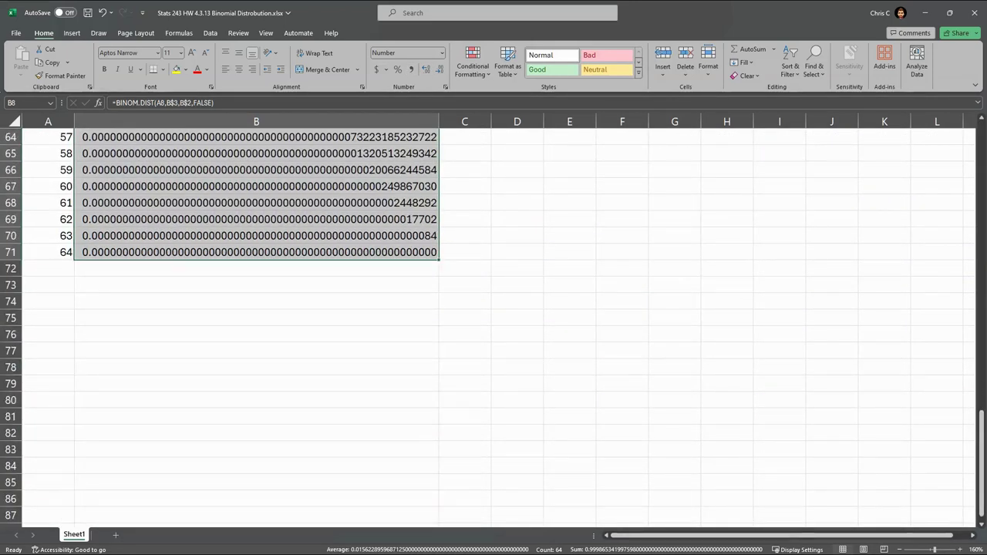
Increase the decimal places in B8:B71 to 60, widen column B slightly to fit, and review the table through row 71
{"action": "left_click", "coordinate": [425, 69]}
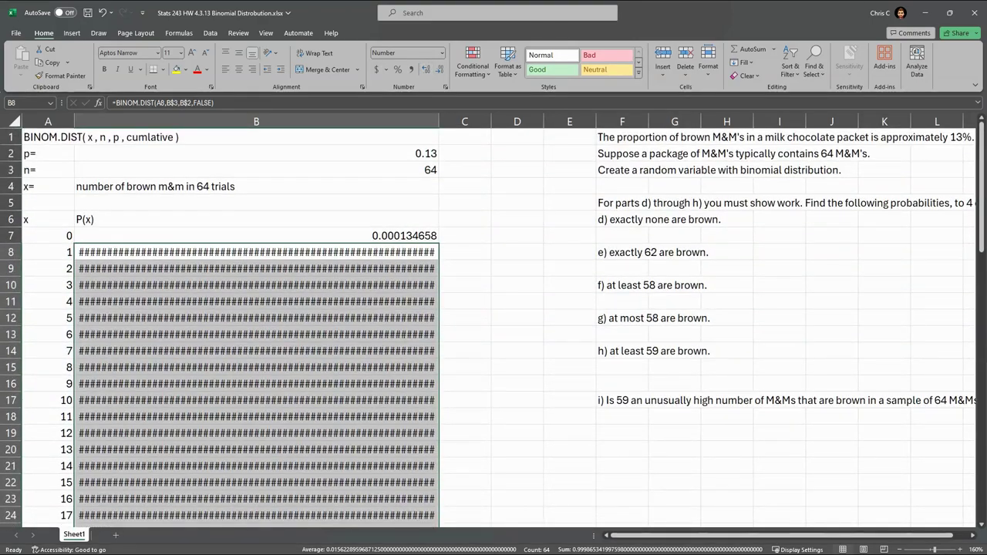
{"action": "left_click_drag", "start_coordinate": [438, 122], "coordinate": [466, 122]}
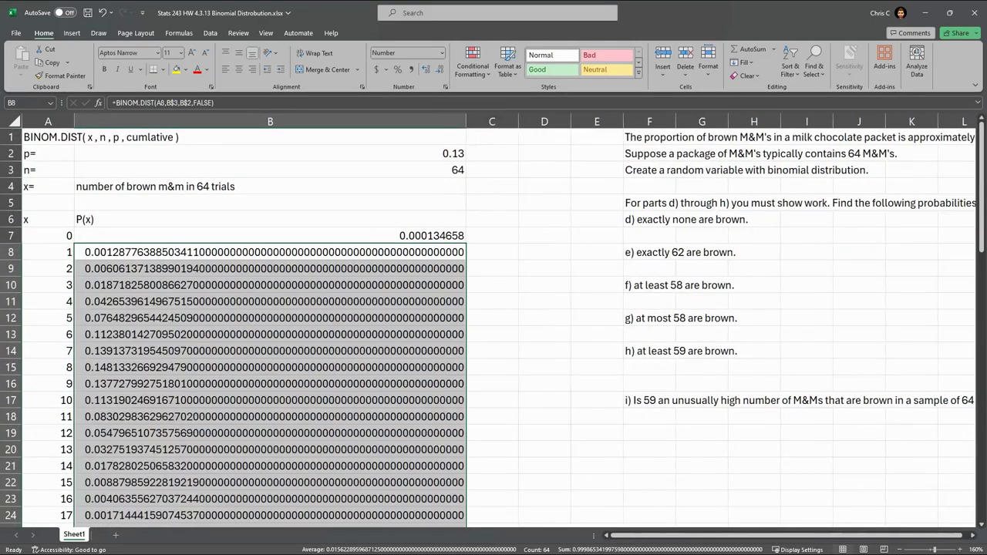
{"action": "scroll", "coordinate": [270, 324], "scroll_direction": "down", "scroll_amount": 18}
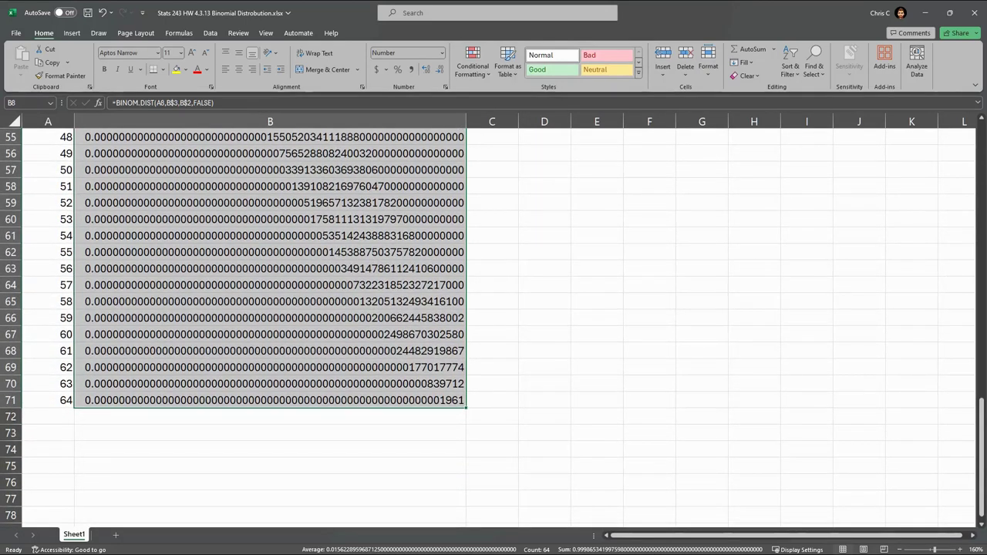
{"action": "scroll", "coordinate": [270, 324], "scroll_direction": "up", "scroll_amount": 5}
{"action": "scroll", "coordinate": [270, 324], "scroll_direction": "up", "scroll_amount": 12}
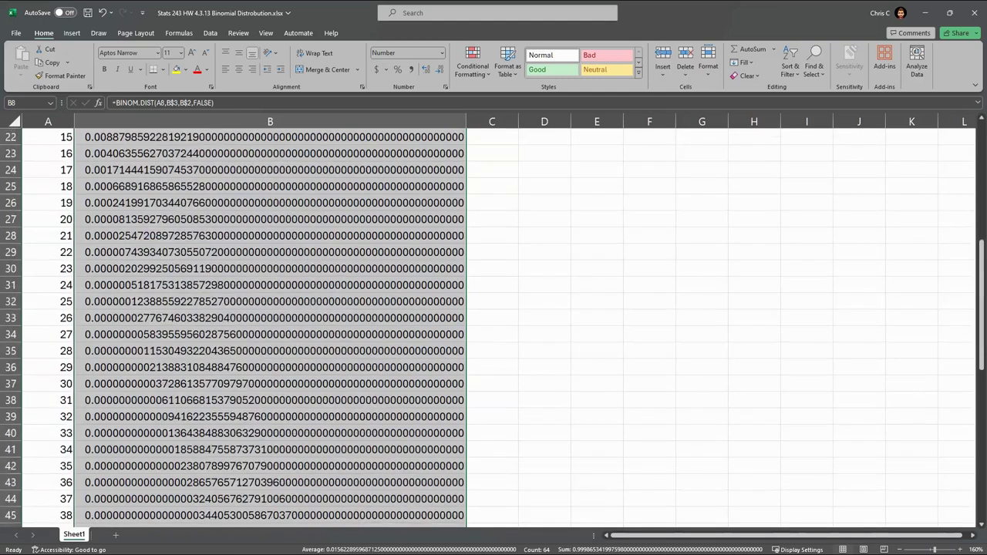
{"action": "scroll", "coordinate": [270, 324], "scroll_direction": "up", "scroll_amount": 1}
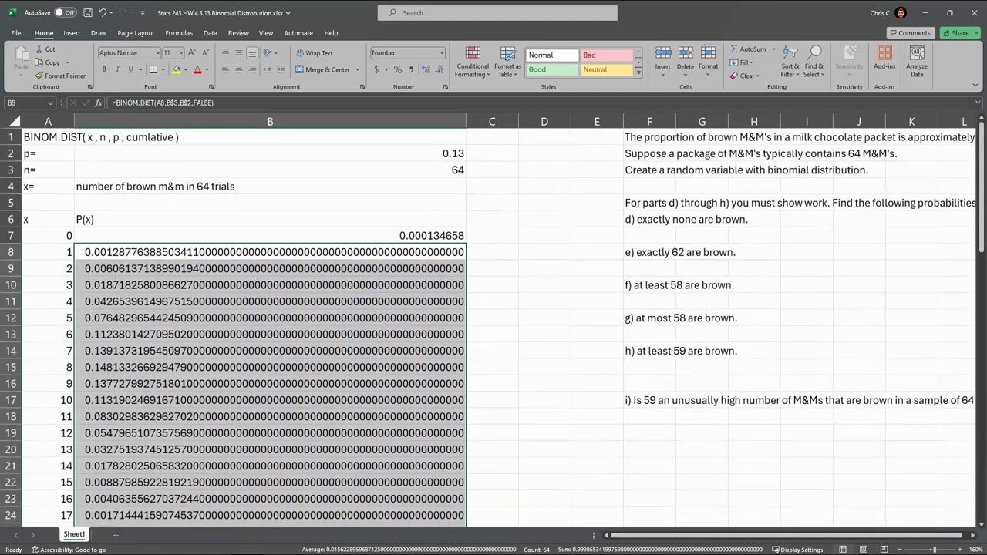
Enter the label P(x=0) in F7 under part d, "exactly none are brown"
{"action": "left_click", "coordinate": [492, 252]}
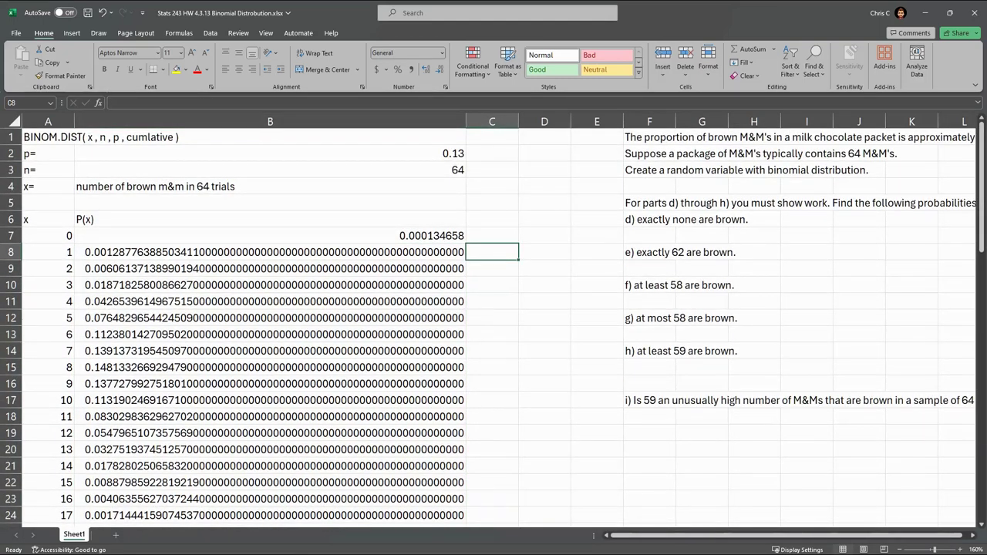
{"action": "left_click", "coordinate": [649, 219]}
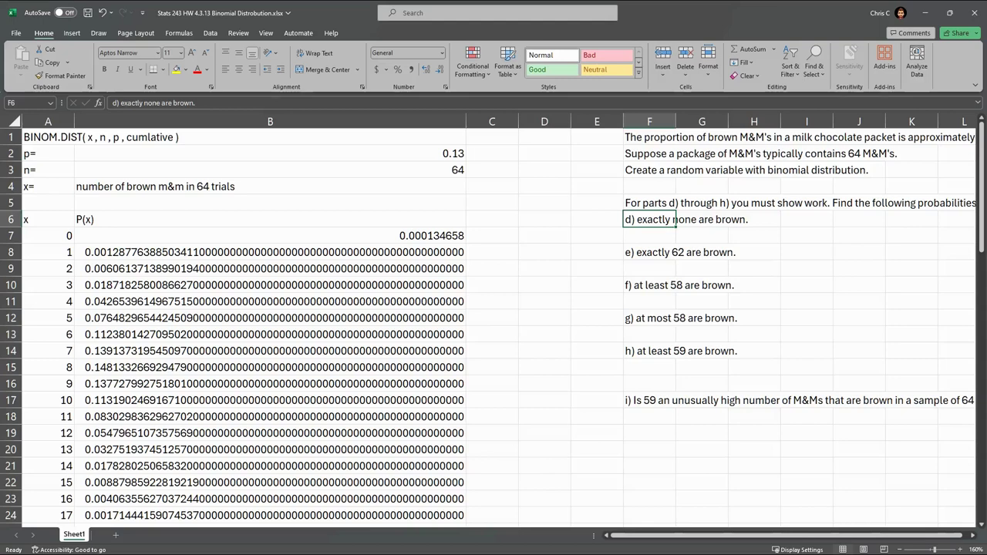
{"action": "left_click", "coordinate": [807, 219]}
{"action": "left_click", "coordinate": [650, 236]}
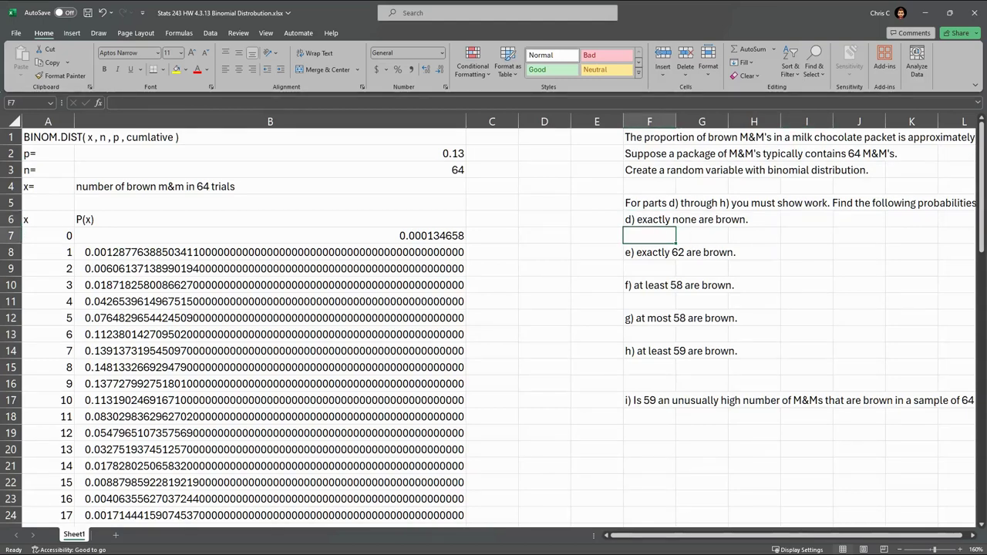
{"action": "scroll", "coordinate": [494, 324], "scroll_direction": "up", "scroll_amount": 2}
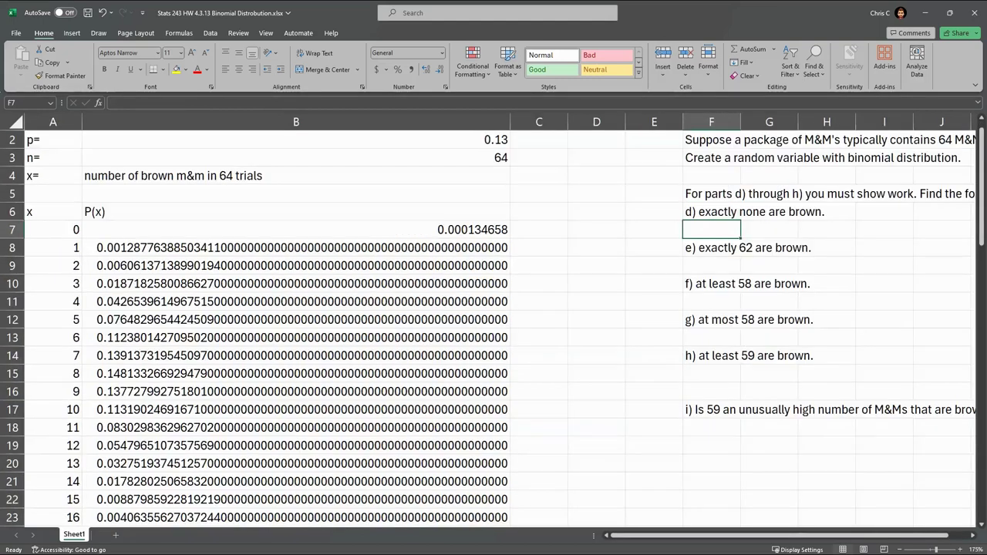
{"action": "type", "text": "P"}
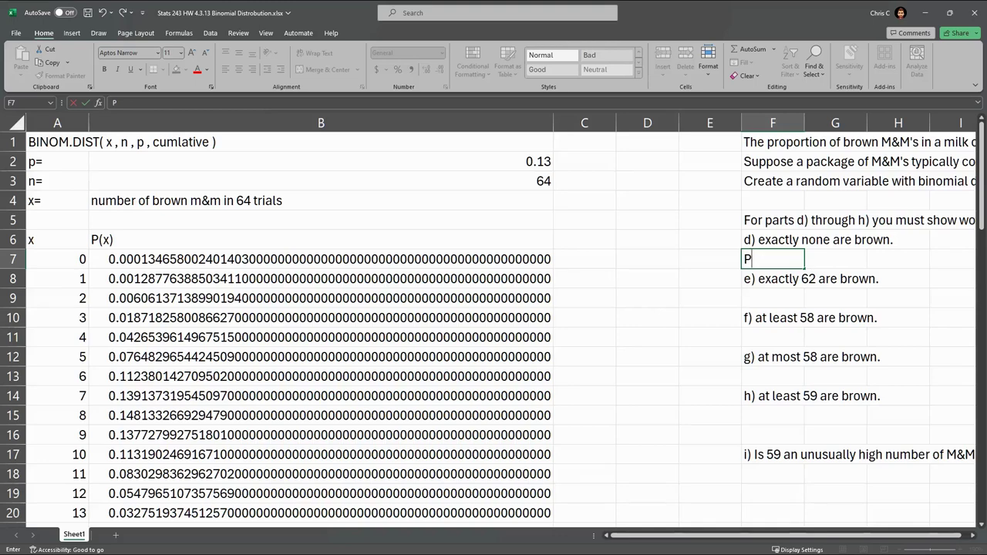
{"action": "type", "text": "(x=0)"}
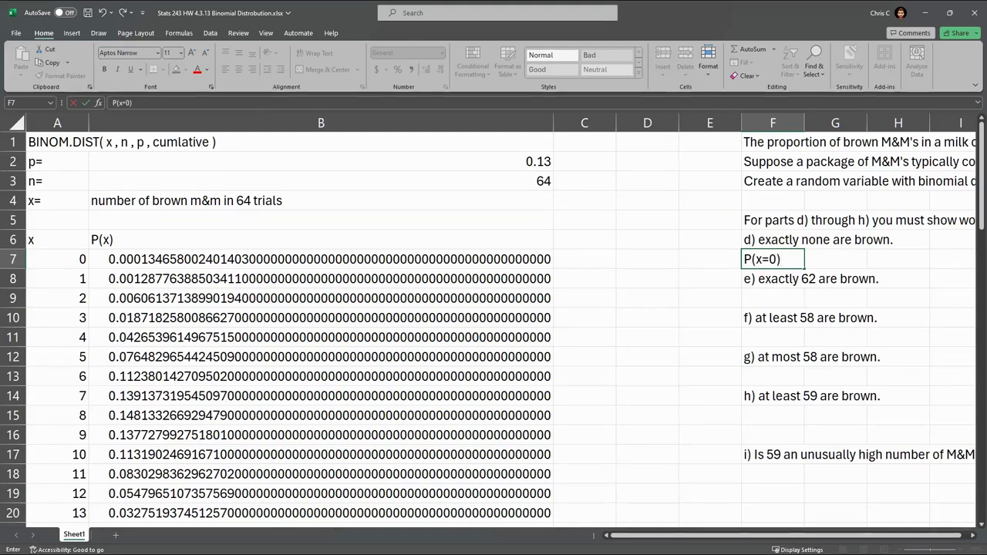
{"action": "key", "text": "Tab"}
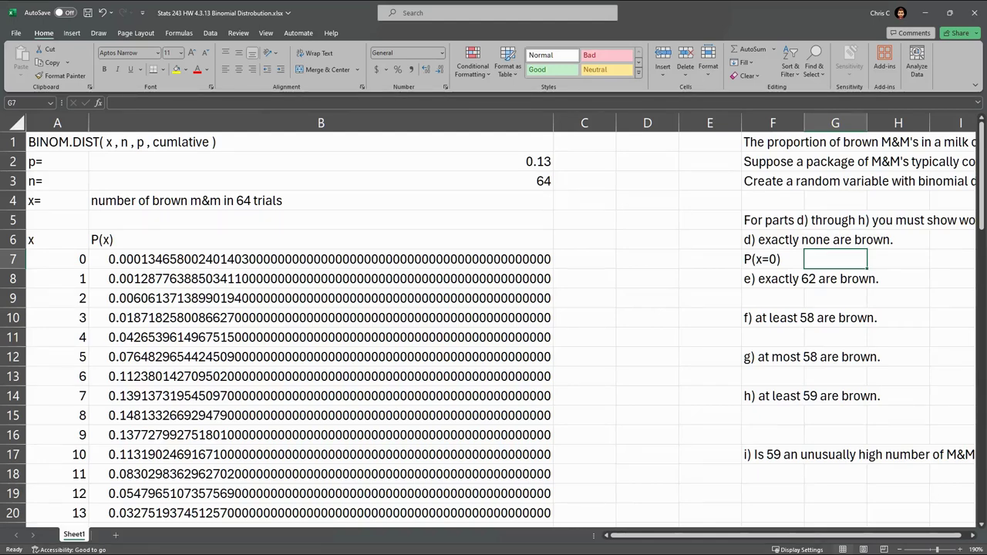
Copy the x=0 probability from B7 into G7 as a value only and widen column G to show more digits
{"action": "left_click", "coordinate": [321, 259]}
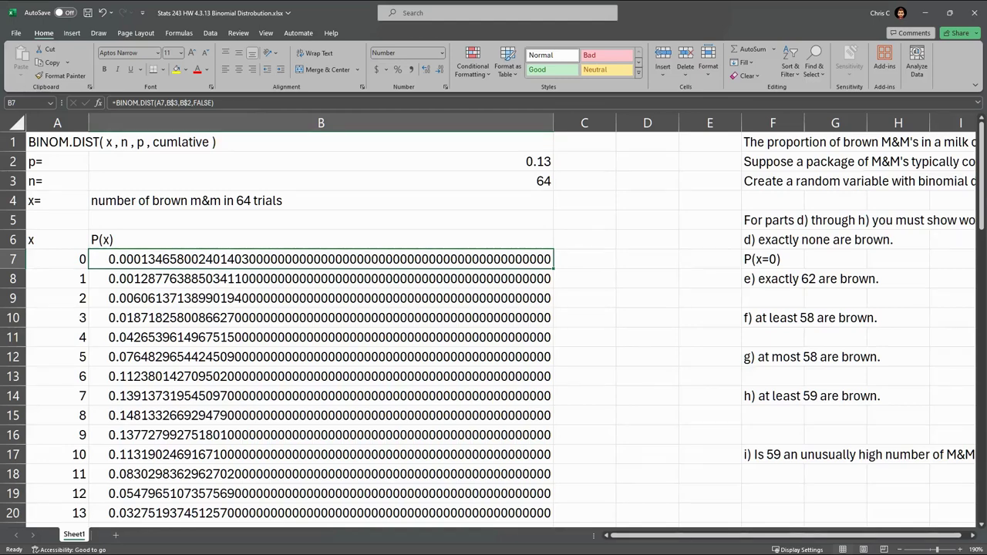
{"action": "left_click_drag", "start_coordinate": [667, 536], "coordinate": [674, 535]}
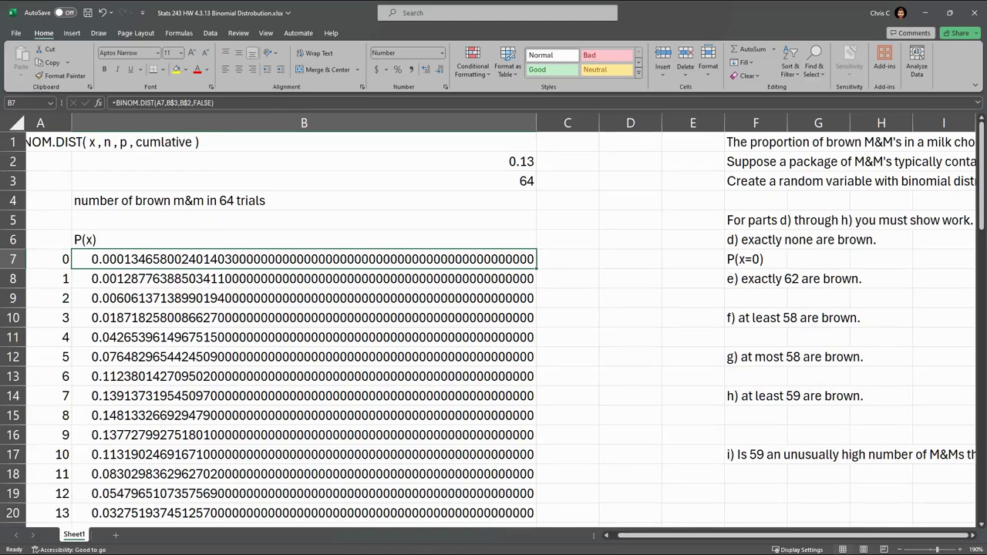
{"action": "left_click_drag", "start_coordinate": [655, 535], "coordinate": [656, 535]}
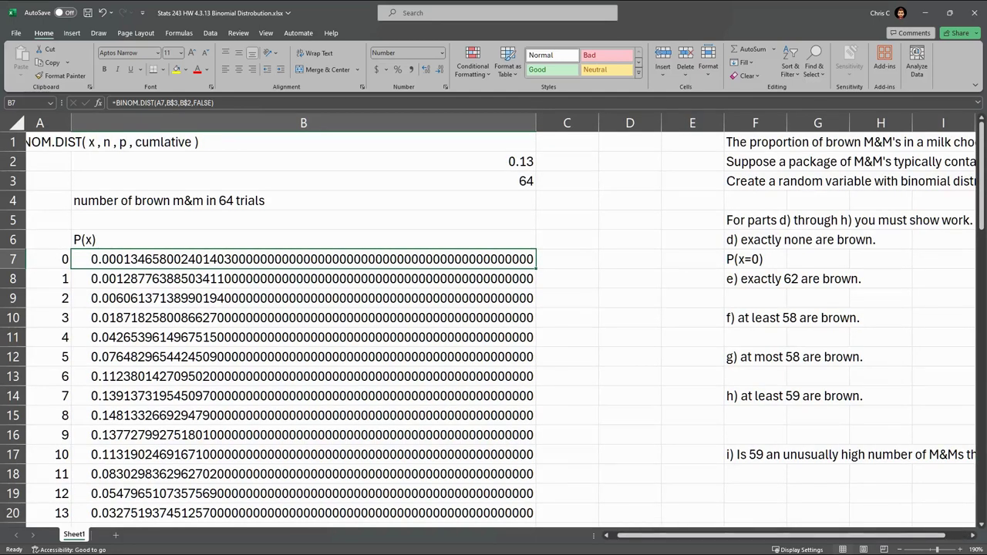
{"action": "key", "text": "ctrl+c"}
{"action": "left_click", "coordinate": [817, 259]}
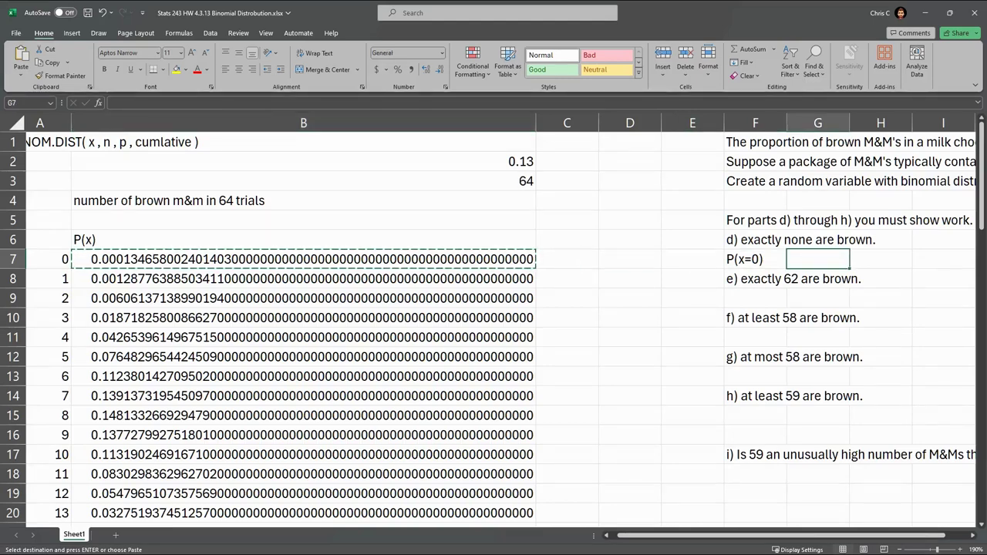
{"action": "right_click", "coordinate": [818, 259]}
{"action": "left_click", "coordinate": [858, 287]}
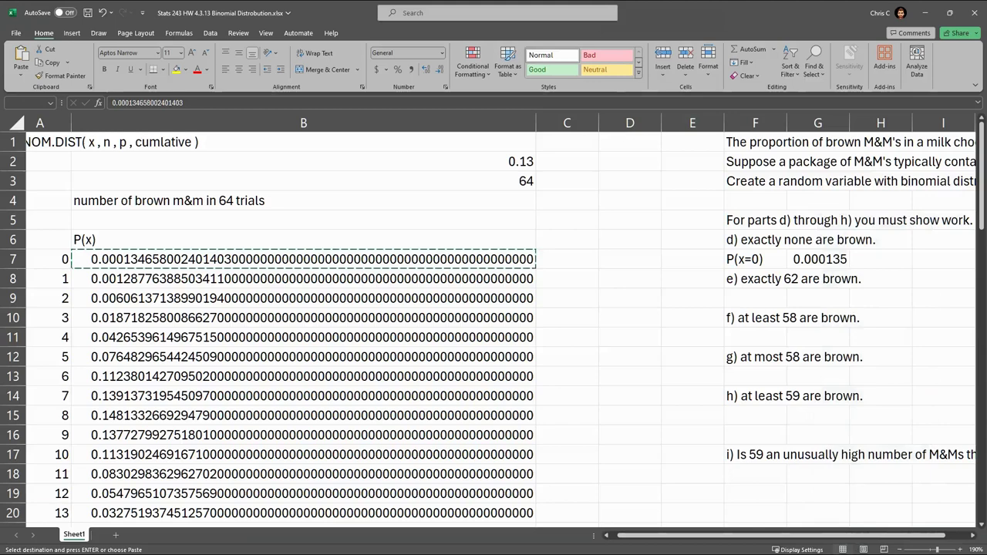
{"action": "left_click_drag", "start_coordinate": [849, 122], "coordinate": [925, 123]}
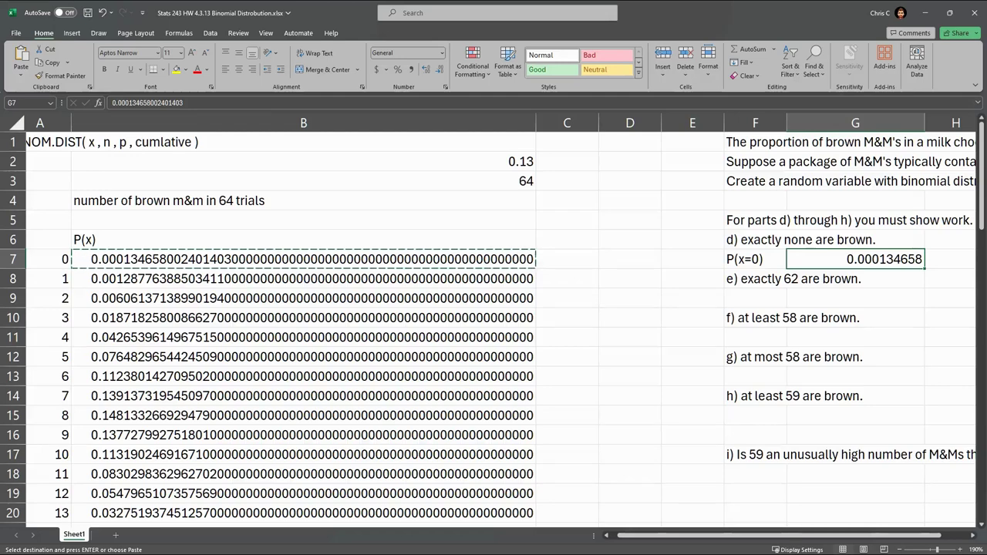
Enter the label P(x=62) in F9 under part e, "exactly 62 are brown"
{"action": "left_click", "coordinate": [755, 298]}
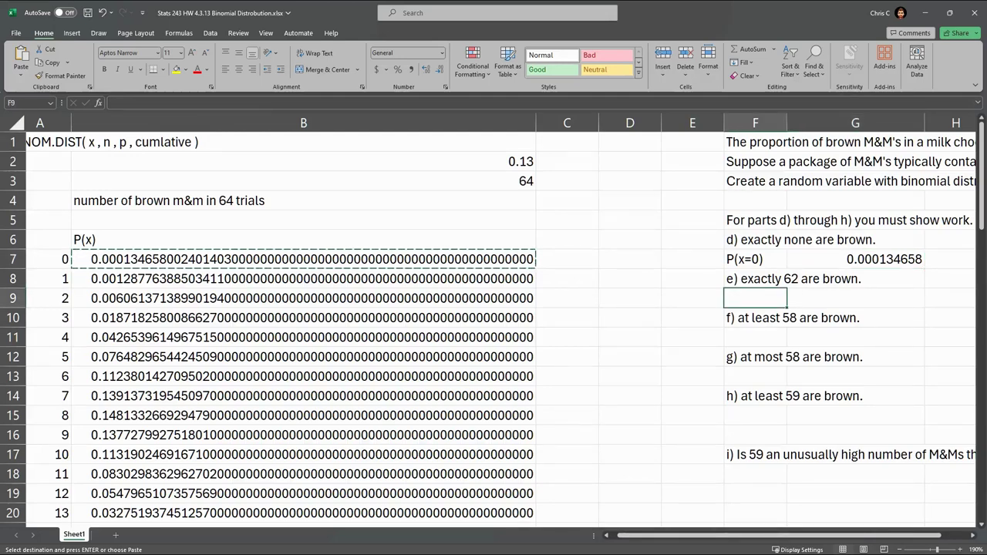
{"action": "type", "text": "P"}
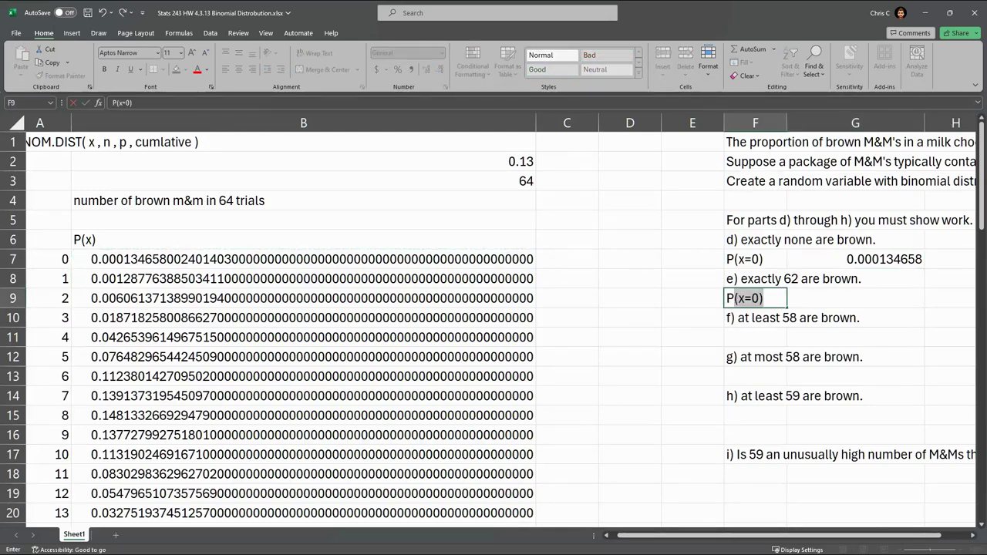
{"action": "key", "text": "Return"}
{"action": "key", "text": "Up"}
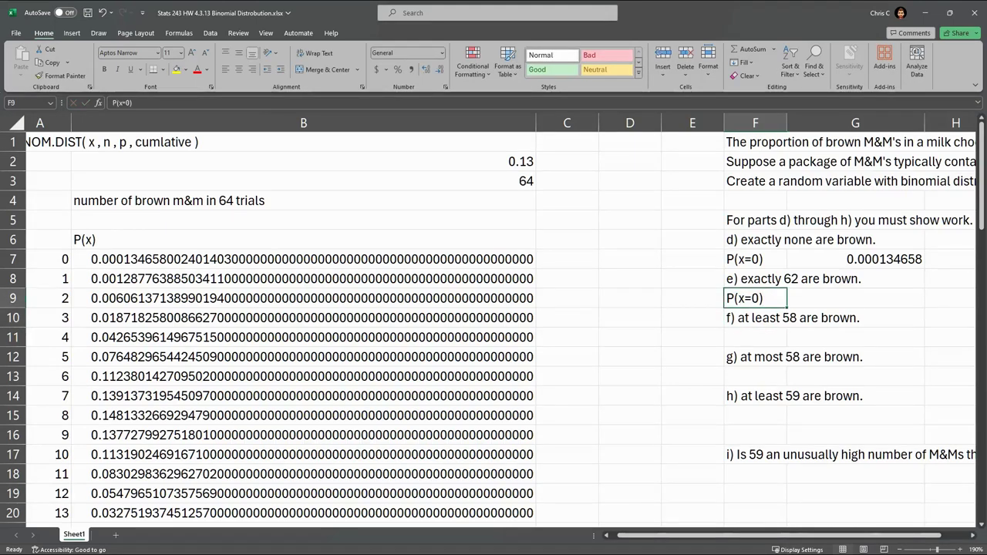
{"action": "double_click", "coordinate": [752, 298]}
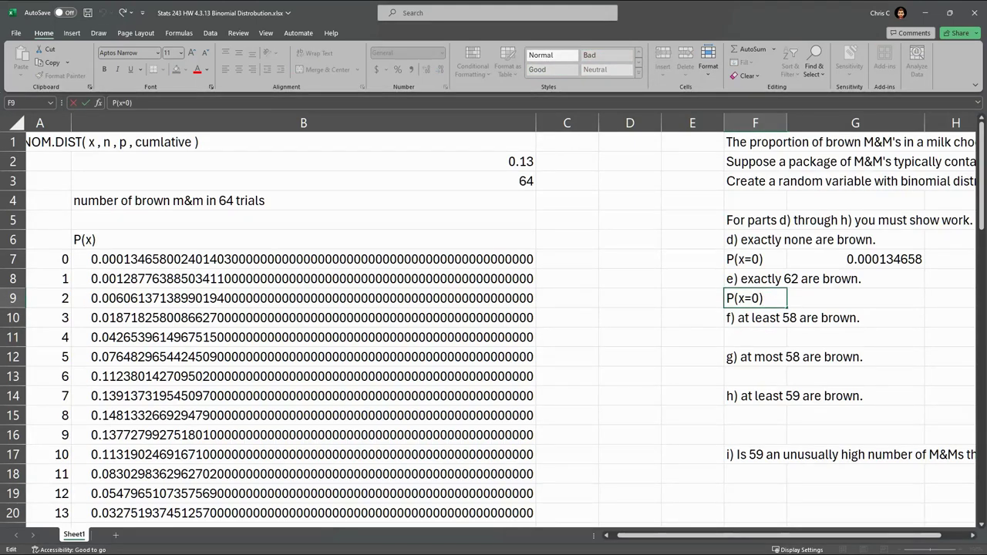
{"action": "type", "text": "62"}
{"action": "key", "text": "Delete"}
{"action": "left_click", "coordinate": [303, 395]}
{"action": "left_click", "coordinate": [303, 415]}
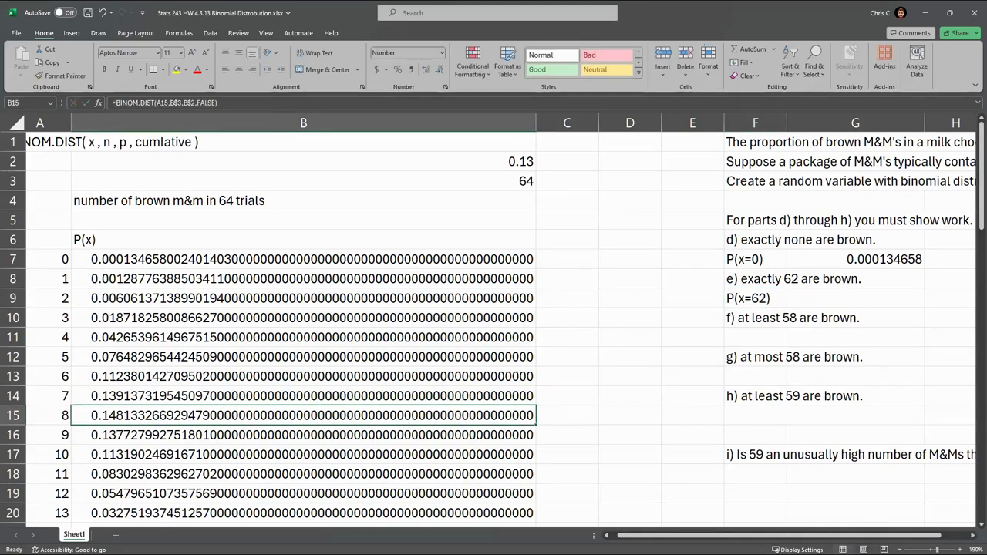
Copy the x=62 probability from B69 into G9 as a value only
{"action": "scroll", "coordinate": [494, 323], "scroll_direction": "down", "scroll_amount": 14}
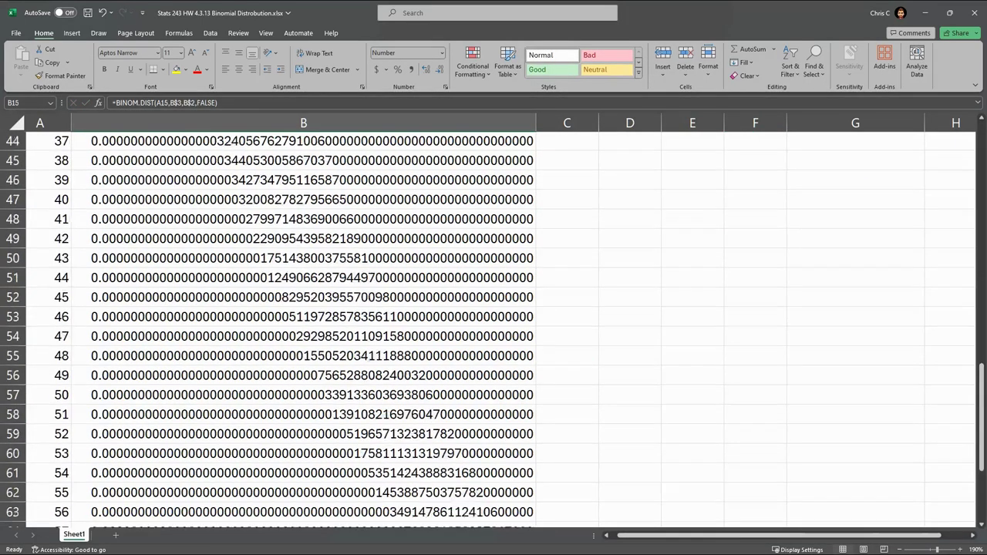
{"action": "scroll", "coordinate": [493, 324], "scroll_direction": "down", "scroll_amount": 3}
{"action": "left_click", "coordinate": [303, 474]}
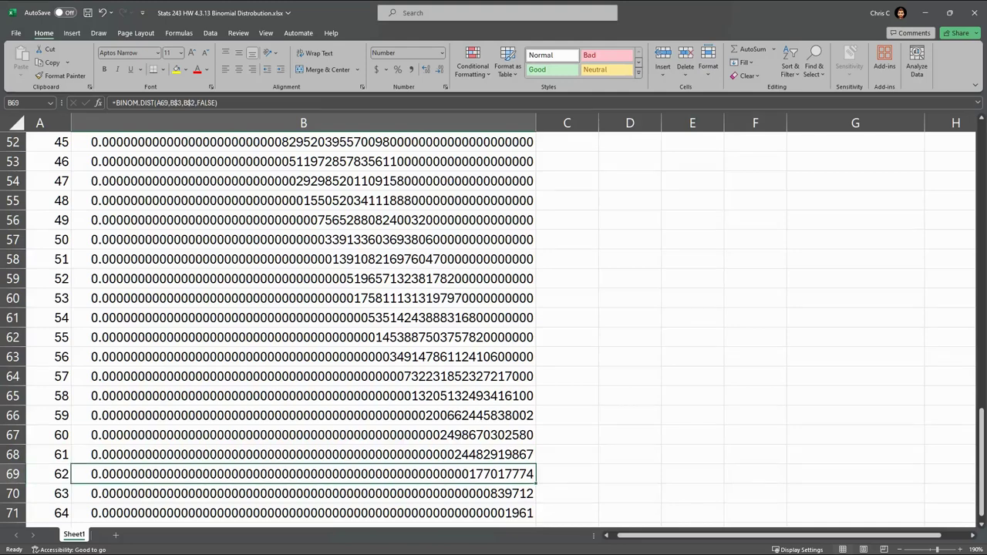
{"action": "key", "text": "ctrl+c"}
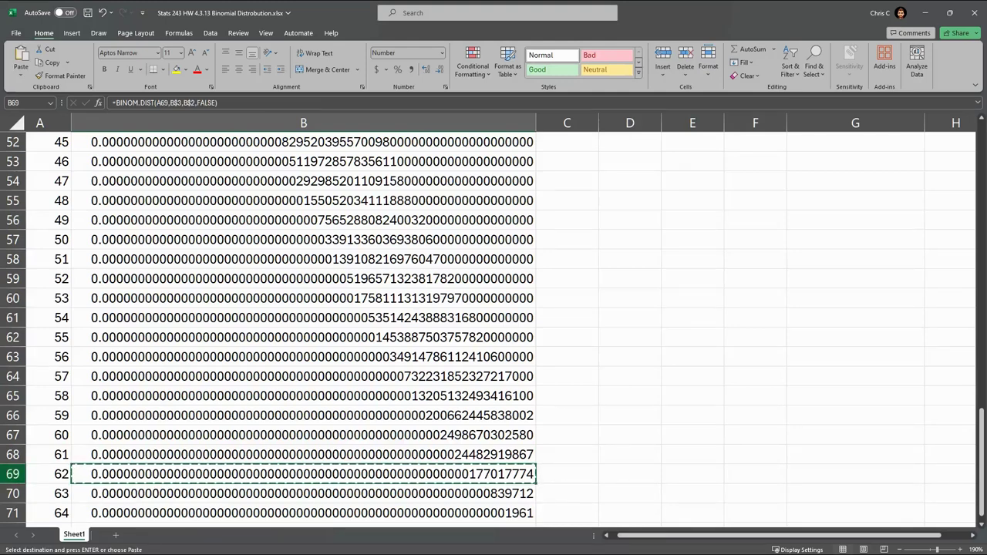
{"action": "left_click", "coordinate": [49, 474]}
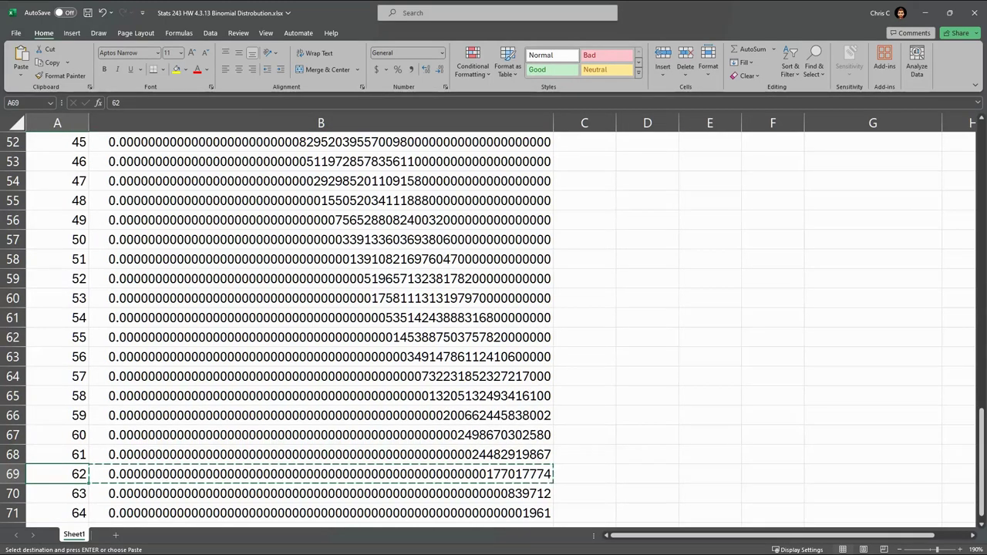
{"action": "scroll", "coordinate": [493, 323], "scroll_direction": "up", "scroll_amount": 13}
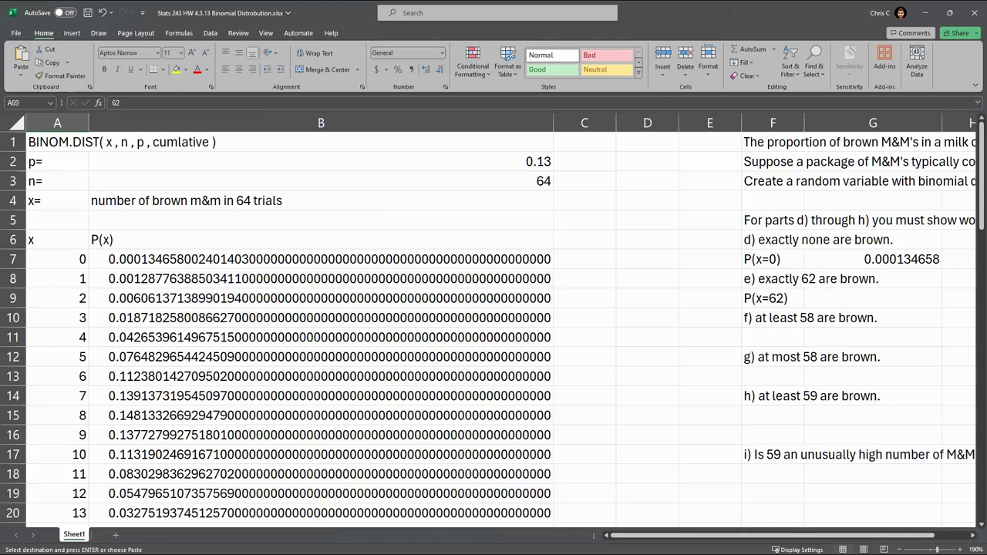
{"action": "left_click", "coordinate": [872, 299]}
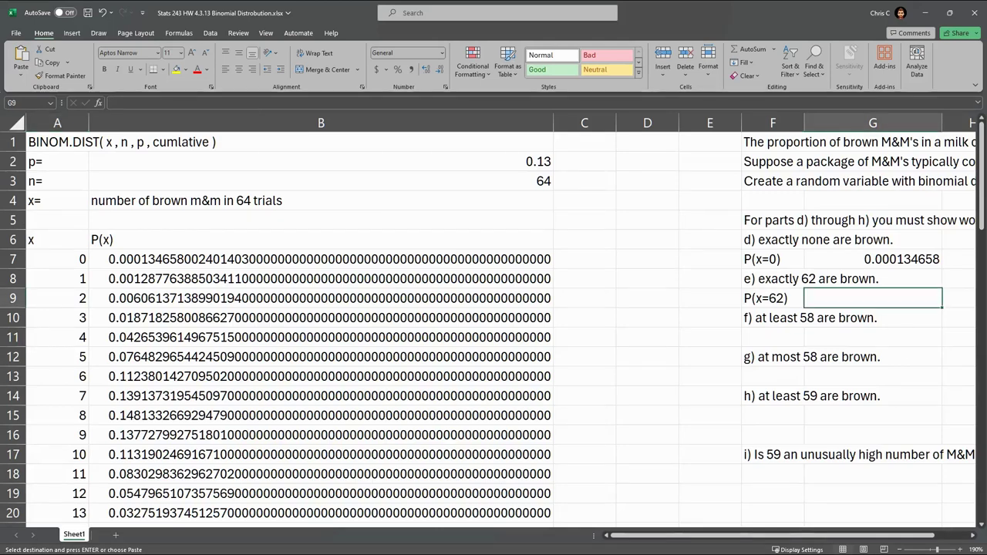
{"action": "right_click", "coordinate": [835, 299]}
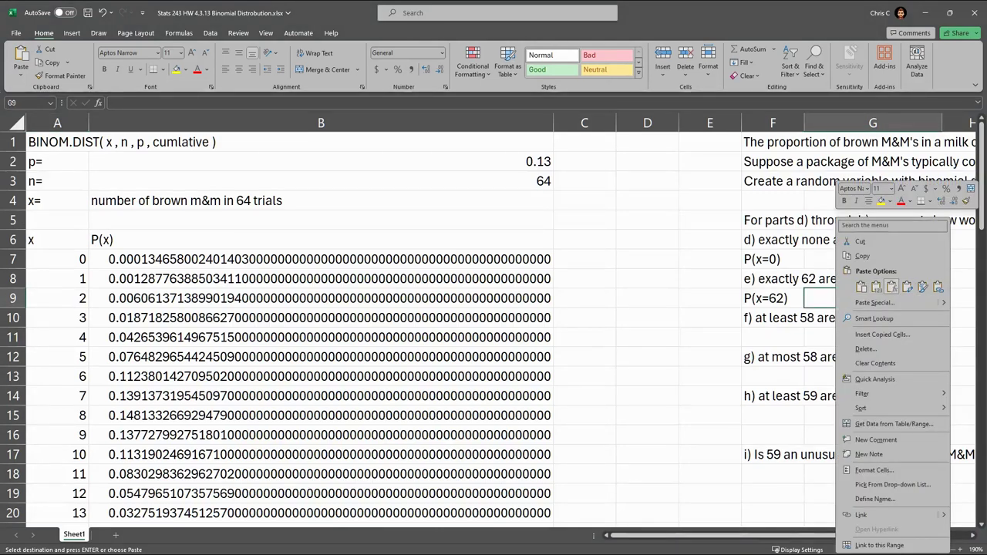
{"action": "left_click", "coordinate": [876, 287]}
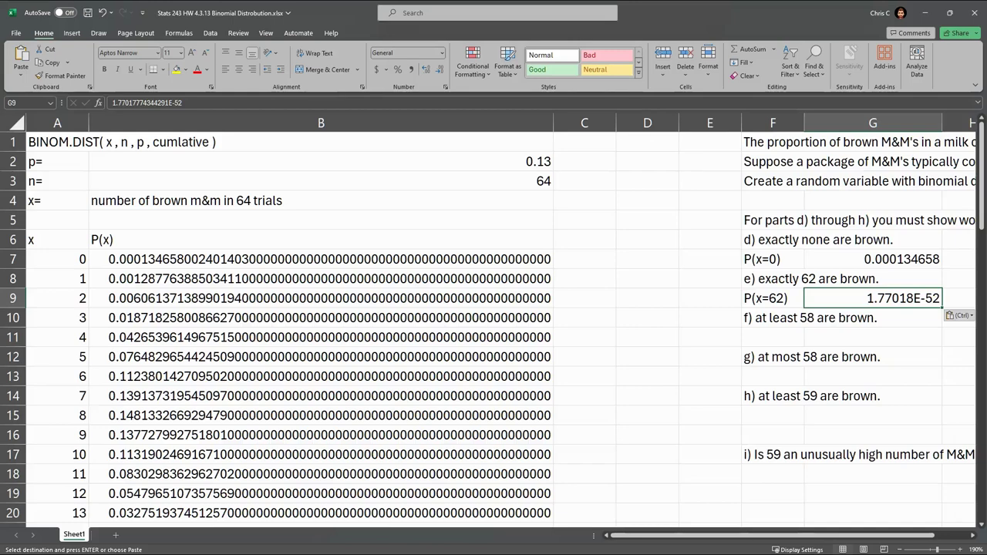
Format the P(x=62) result in G9 as Number with nine decimal places
{"action": "left_click", "coordinate": [441, 52]}
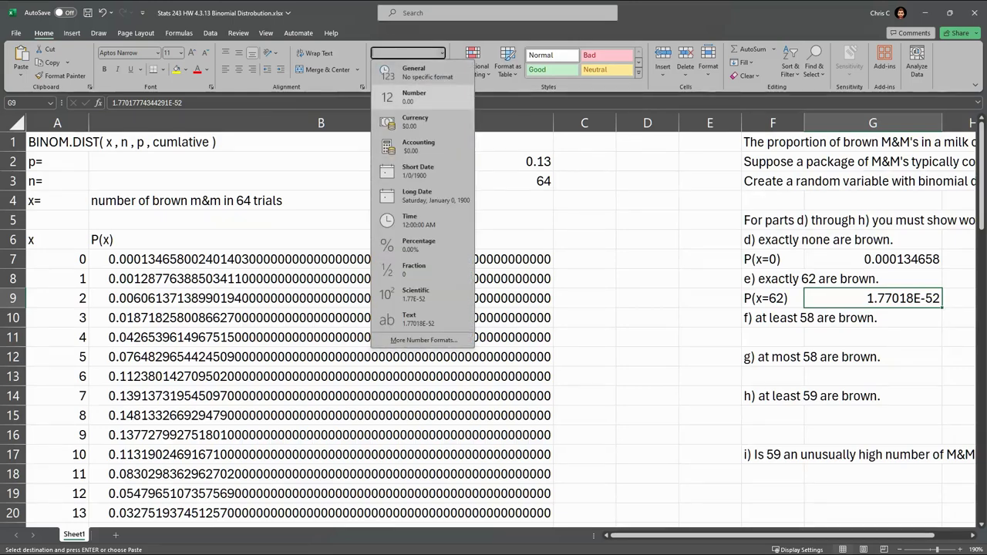
{"action": "left_click", "coordinate": [414, 97]}
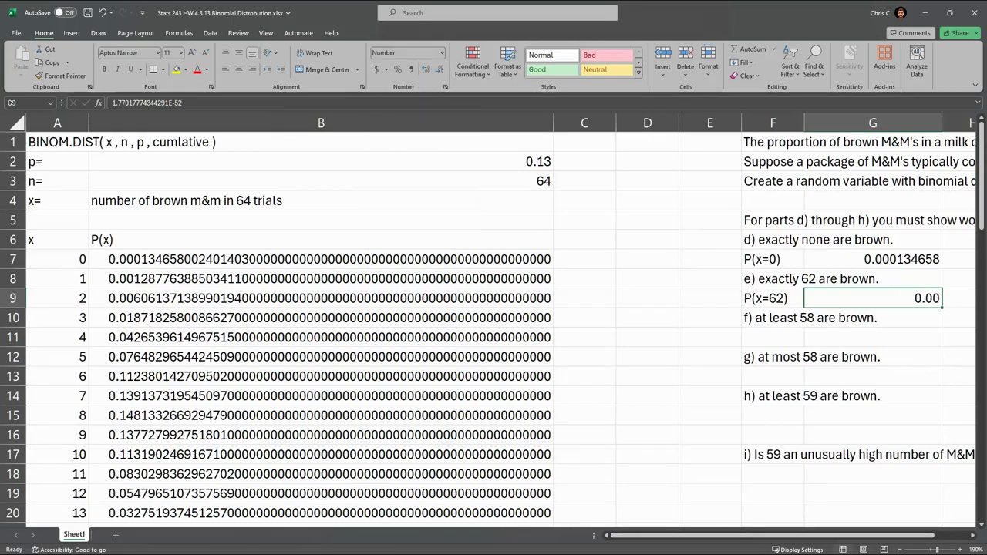
{"action": "left_click", "coordinate": [425, 69]}
{"action": "left_click", "coordinate": [426, 69]}
{"action": "left_click", "coordinate": [426, 70]}
{"action": "left_click", "coordinate": [425, 69]}
{"action": "left_click", "coordinate": [426, 70]}
{"action": "left_click", "coordinate": [425, 70]}
{"action": "left_click", "coordinate": [425, 69]}
Enter the label P(x>=58) in F11 under part f, "at least 58 are brown"
{"action": "left_click", "coordinate": [772, 337]}
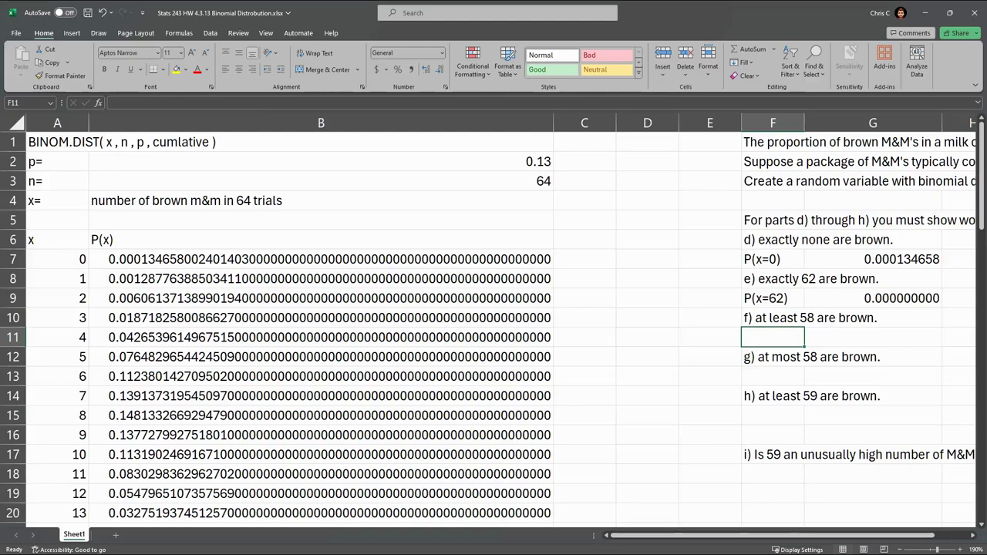
{"action": "type", "text": "P"}
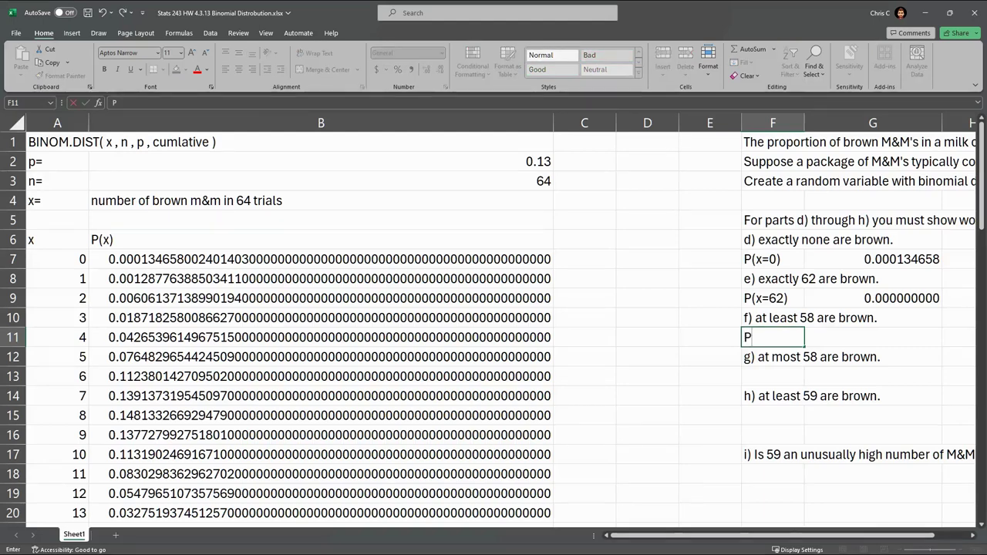
{"action": "type", "text": "(x>=58)"}
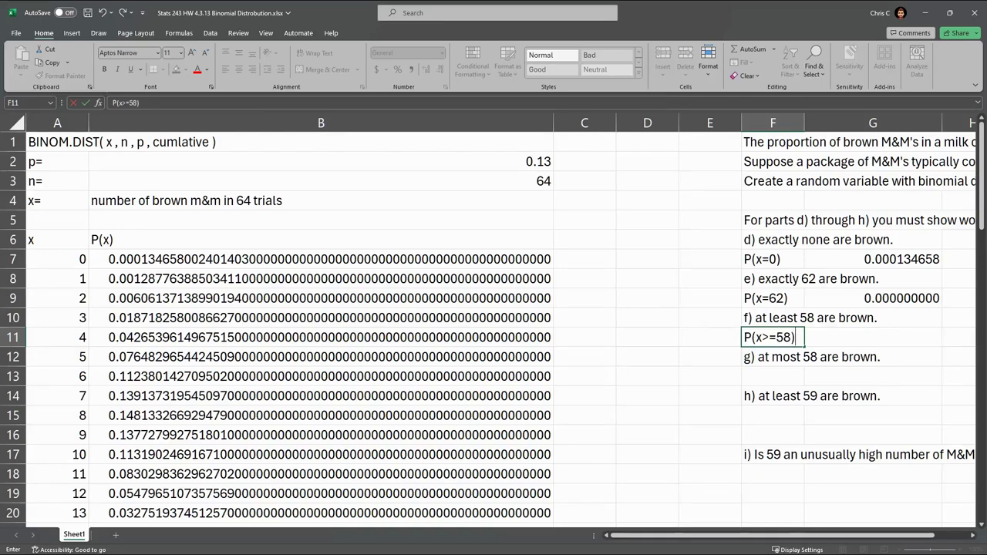
{"action": "key", "text": "Return"}
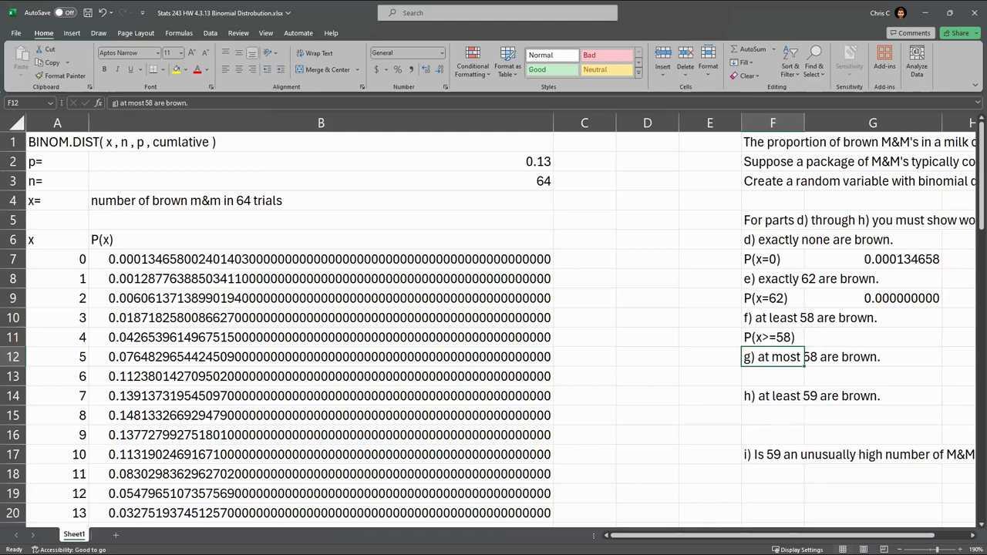
Highlight the probabilities for x=58 through 64 in B65:B71 to identify the range that answers part f
{"action": "left_click", "coordinate": [873, 338]}
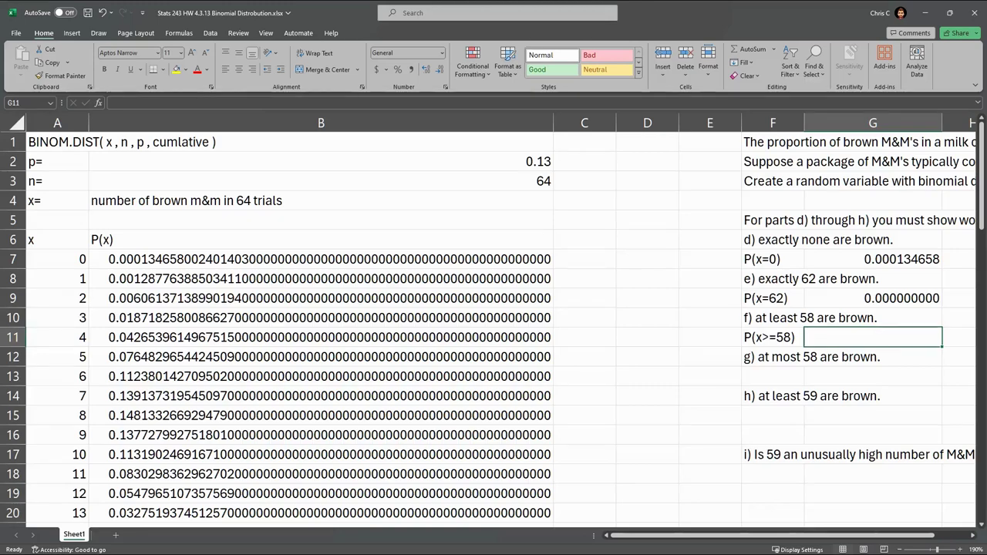
{"action": "scroll", "coordinate": [494, 324], "scroll_direction": "down", "scroll_amount": 15}
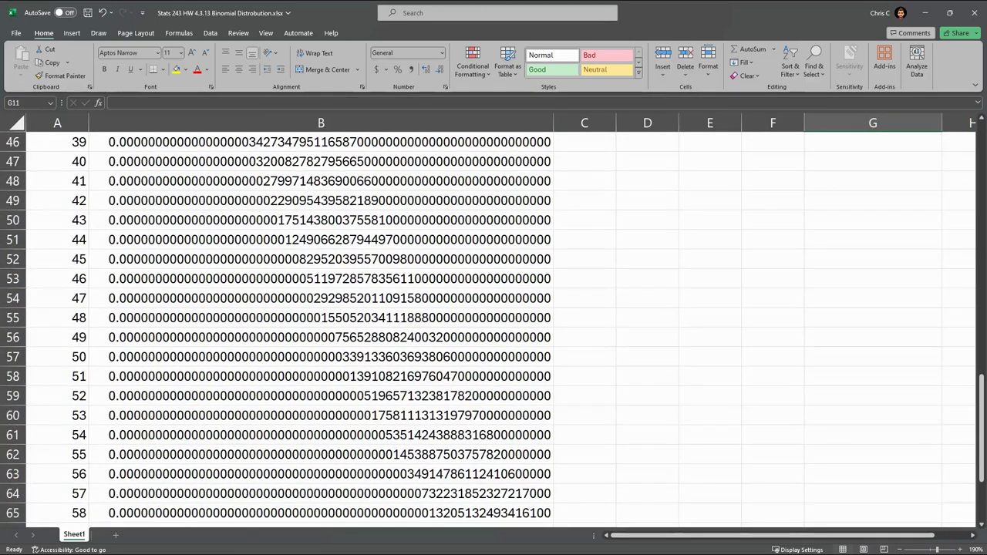
{"action": "scroll", "coordinate": [494, 323], "scroll_direction": "down", "scroll_amount": 1}
{"action": "left_click", "coordinate": [321, 454]}
{"action": "scroll", "coordinate": [321, 324], "scroll_direction": "down", "scroll_amount": 2}
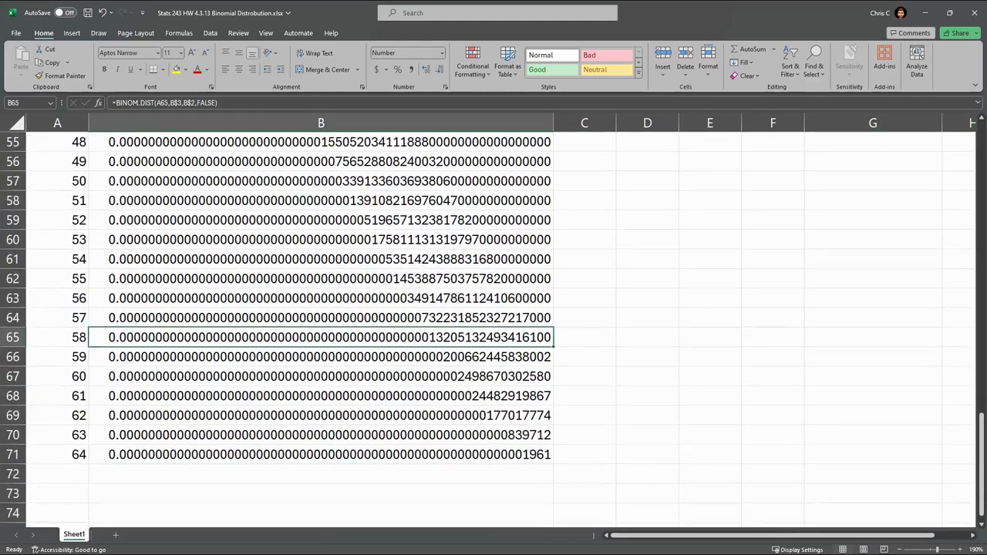
{"action": "key", "text": "ctrl+shift+Down"}
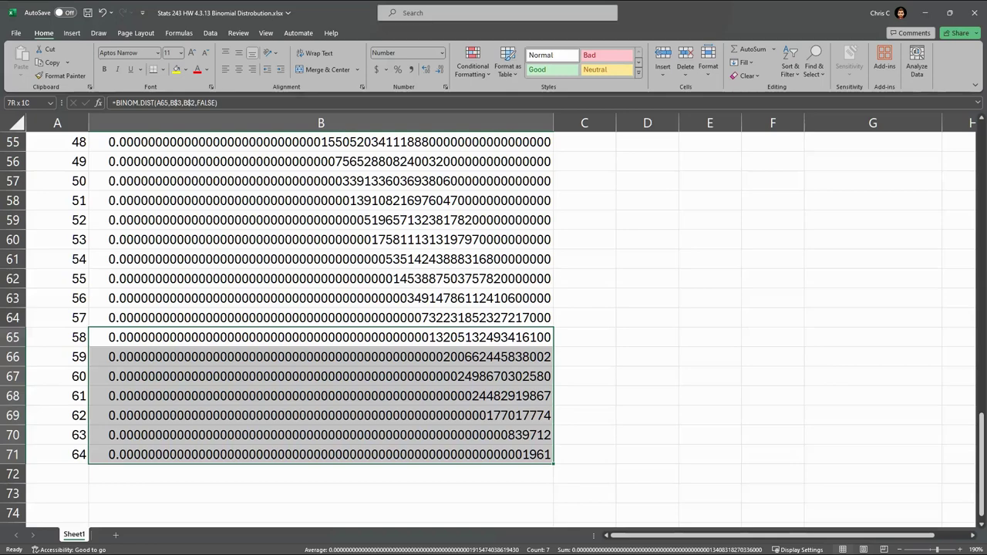
{"action": "scroll", "coordinate": [494, 330], "scroll_direction": "up", "scroll_amount": 18}
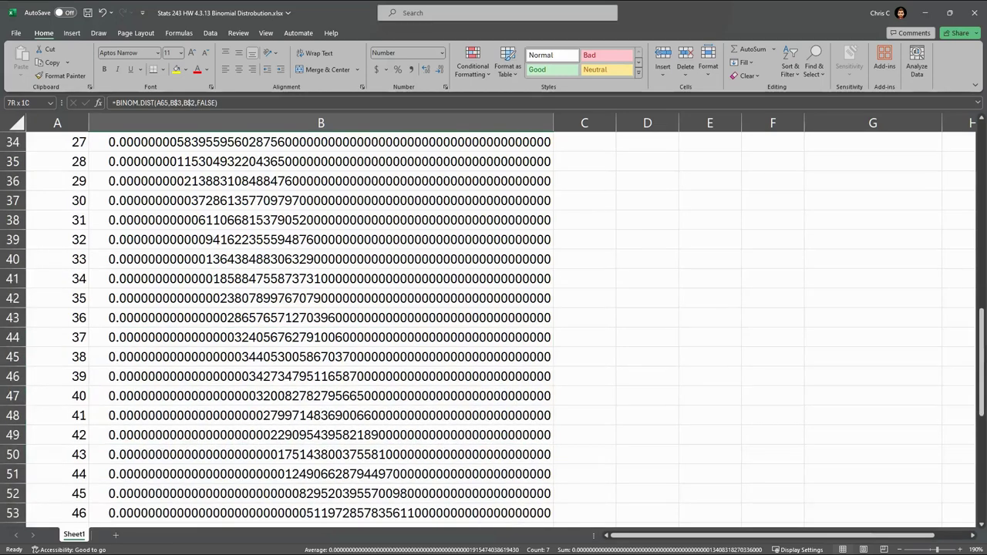
Enter =SUM(B65:B71) in G11 to total the probabilities for x=58 through 64
{"action": "left_click", "coordinate": [873, 338]}
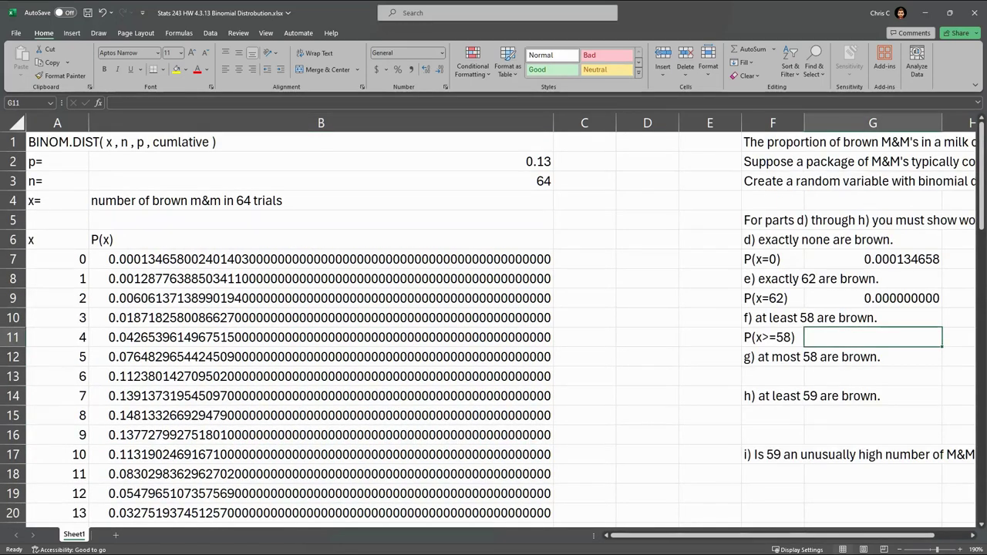
{"action": "type", "text": "=SUM("}
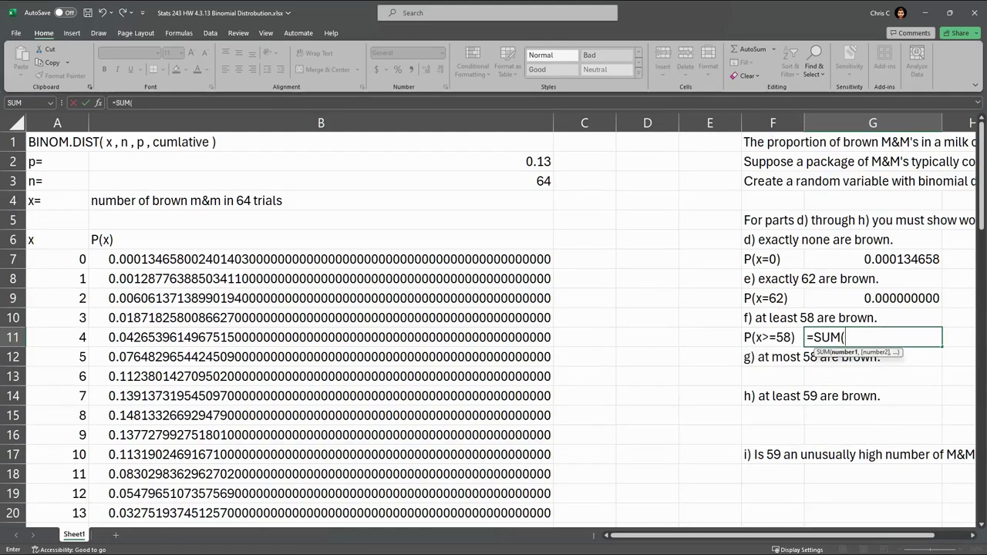
{"action": "scroll", "coordinate": [493, 324], "scroll_direction": "down", "scroll_amount": 14}
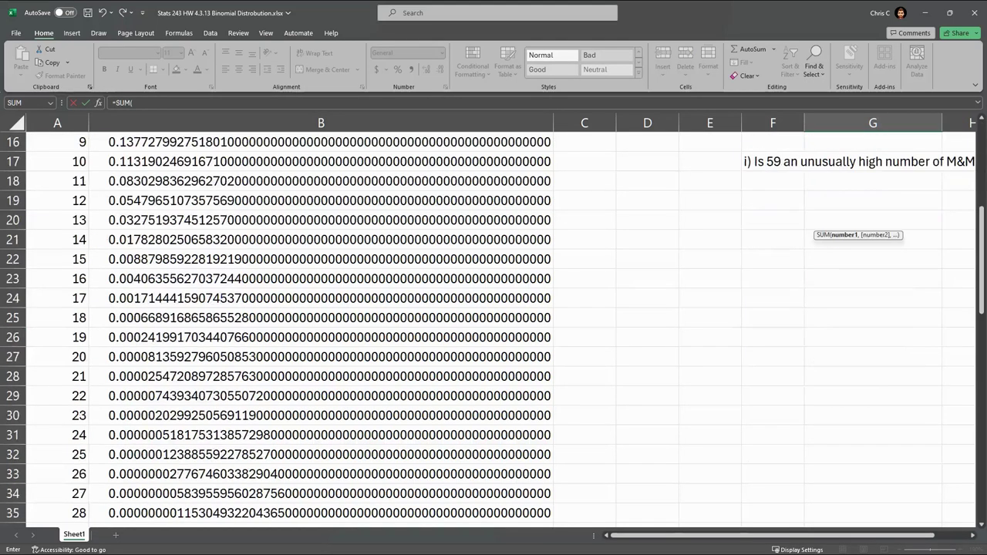
{"action": "scroll", "coordinate": [494, 324], "scroll_direction": "down", "scroll_amount": 7}
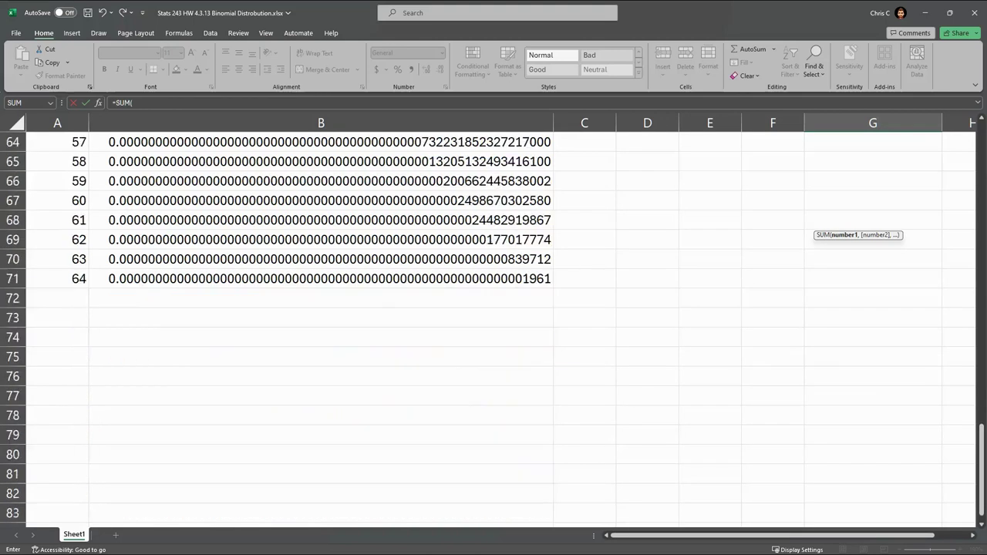
{"action": "scroll", "coordinate": [493, 324], "scroll_direction": "up", "scroll_amount": 2}
{"action": "left_click_drag", "start_coordinate": [544, 278], "coordinate": [543, 394]}
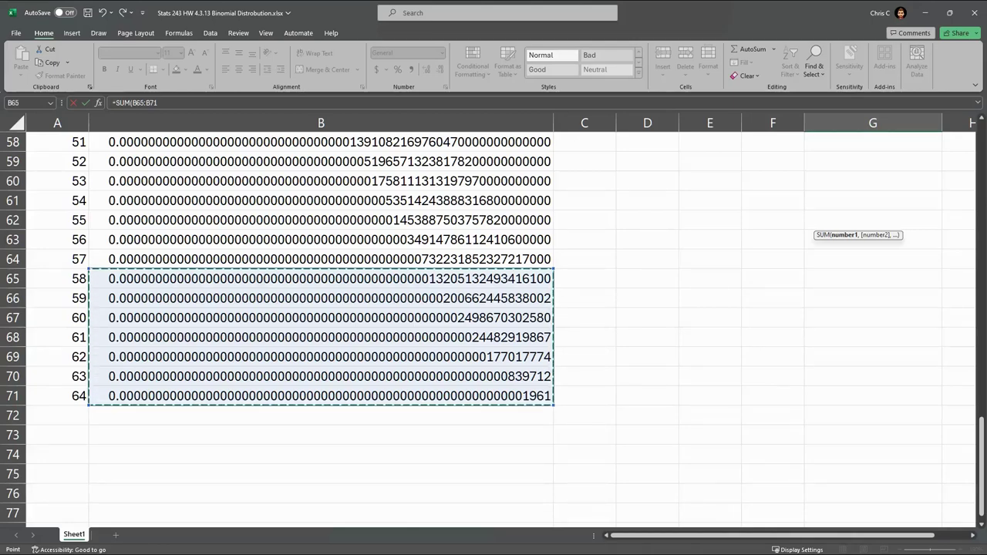
{"action": "key", "text": "Return"}
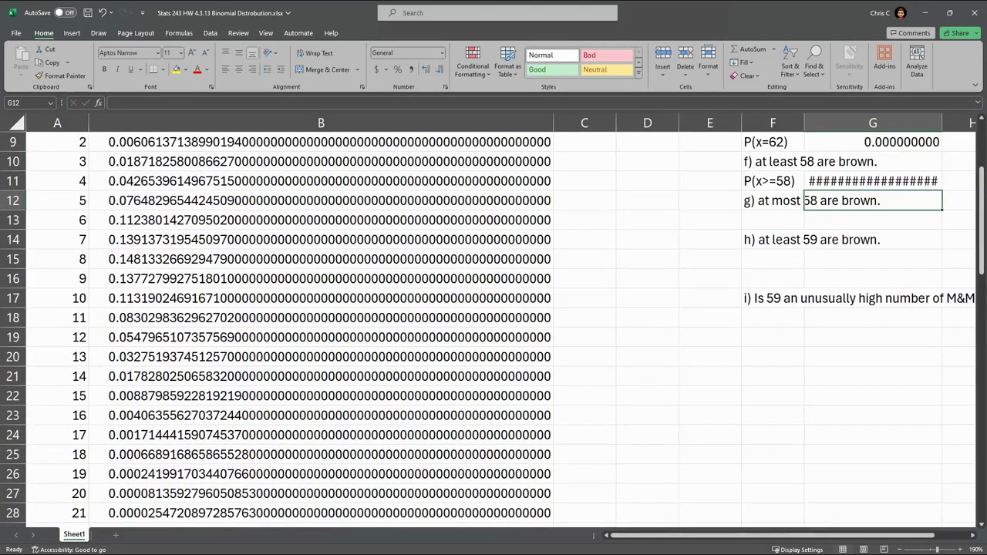
Leave G12 empty and widen column G considerably to make room for the P(x>=58) result in G11
{"action": "key", "text": "BackSpace"}
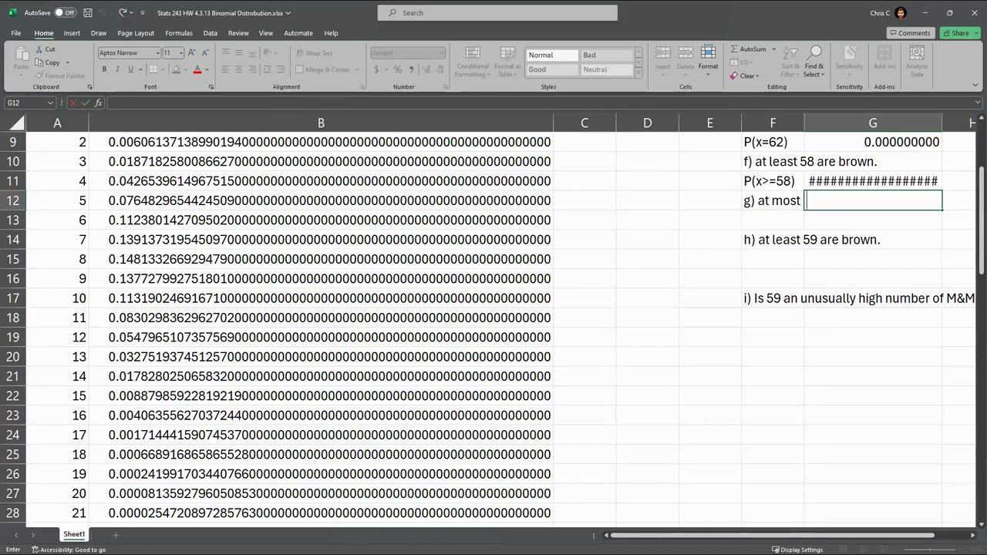
{"action": "scroll", "coordinate": [493, 324], "scroll_direction": "up", "scroll_amount": 2}
{"action": "key", "text": "Up"}
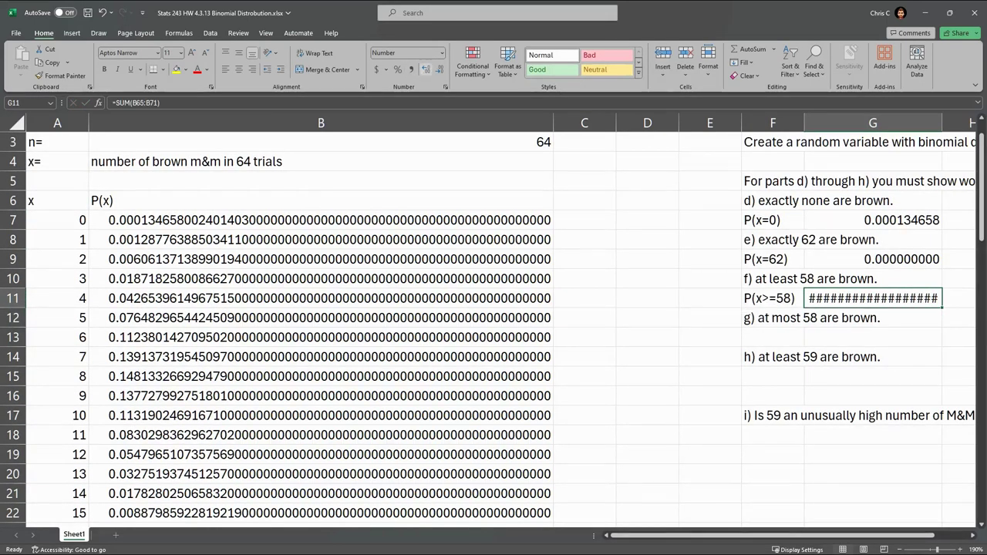
{"action": "left_click_drag", "start_coordinate": [942, 124], "coordinate": [965, 123]}
{"action": "scroll", "coordinate": [494, 320], "scroll_direction": "down", "scroll_amount": 3, "text": "ctrl"}
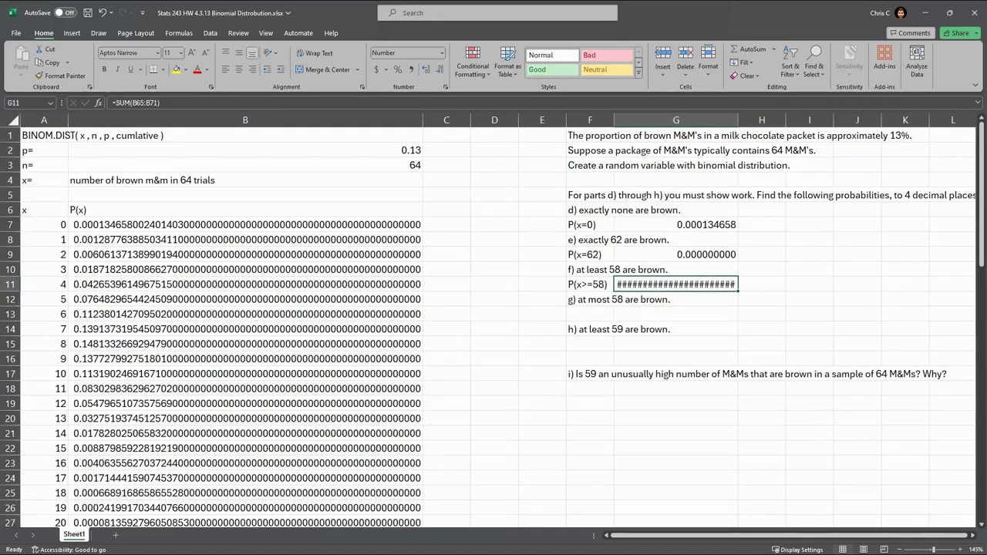
{"action": "left_click_drag", "start_coordinate": [738, 119], "coordinate": [933, 119]}
Check the range referenced by the SUM formula in G11 against the table rows without changing the formula
{"action": "key", "text": "F2"}
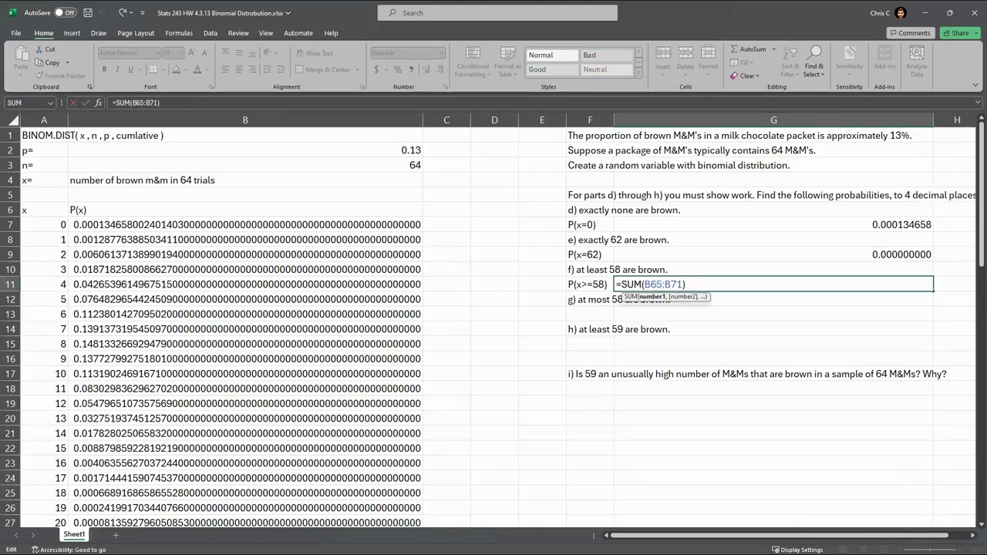
{"action": "scroll", "coordinate": [493, 324], "scroll_direction": "down", "scroll_amount": 15}
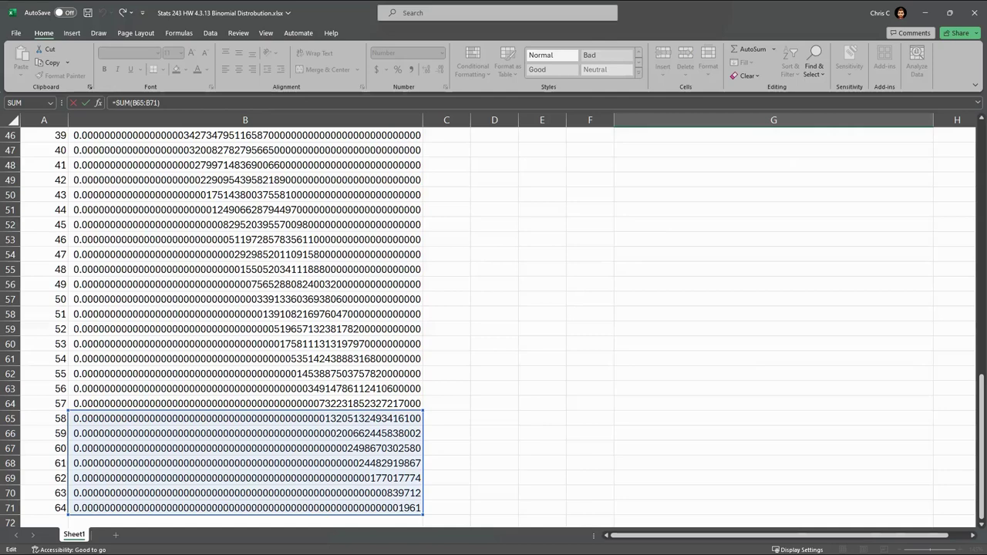
{"action": "scroll", "coordinate": [493, 324], "scroll_direction": "up", "scroll_amount": 15}
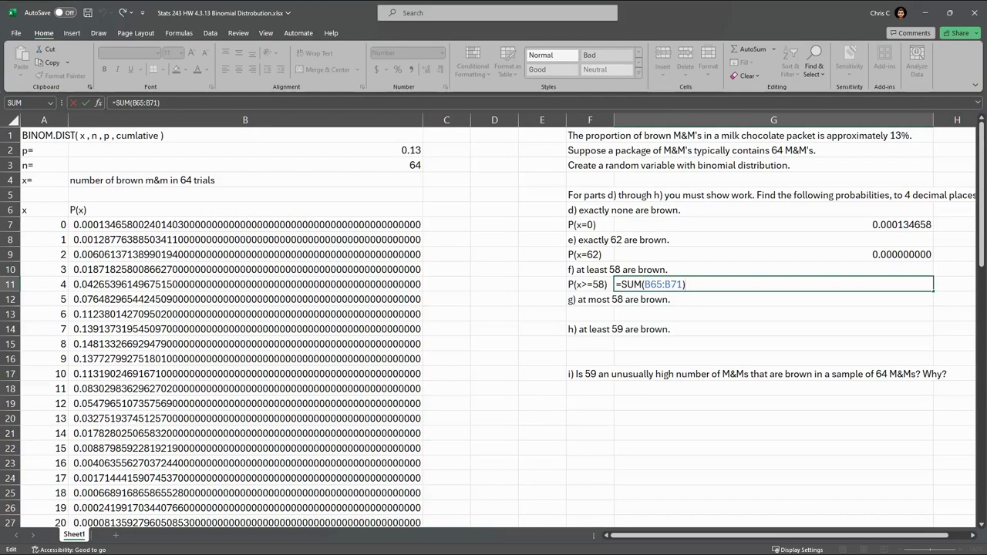
{"action": "key", "text": "Escape"}
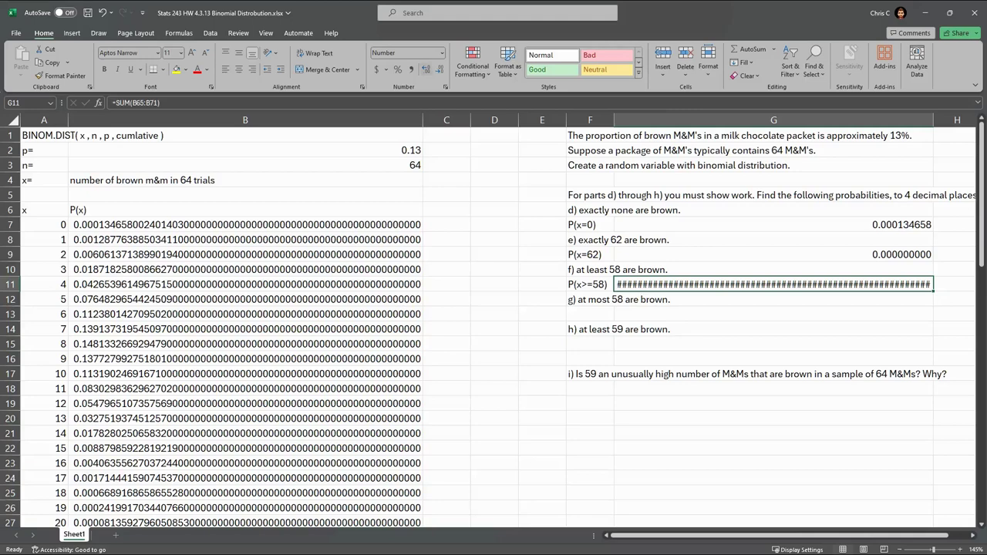
Try the General number format on the P(x>=58) result in G11 and adjust its decimal places
{"action": "left_click", "coordinate": [423, 53]}
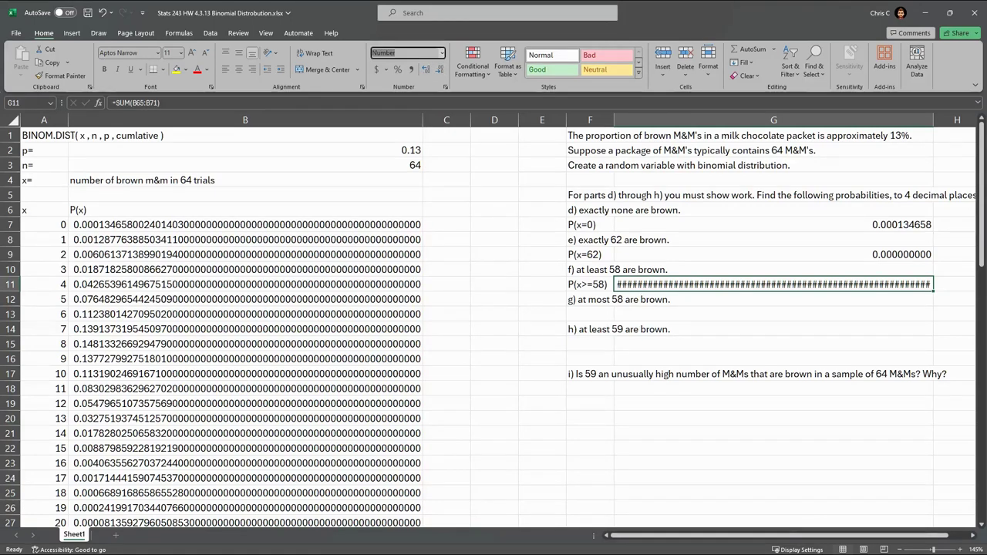
{"action": "left_click", "coordinate": [442, 52]}
{"action": "left_click", "coordinate": [401, 73]}
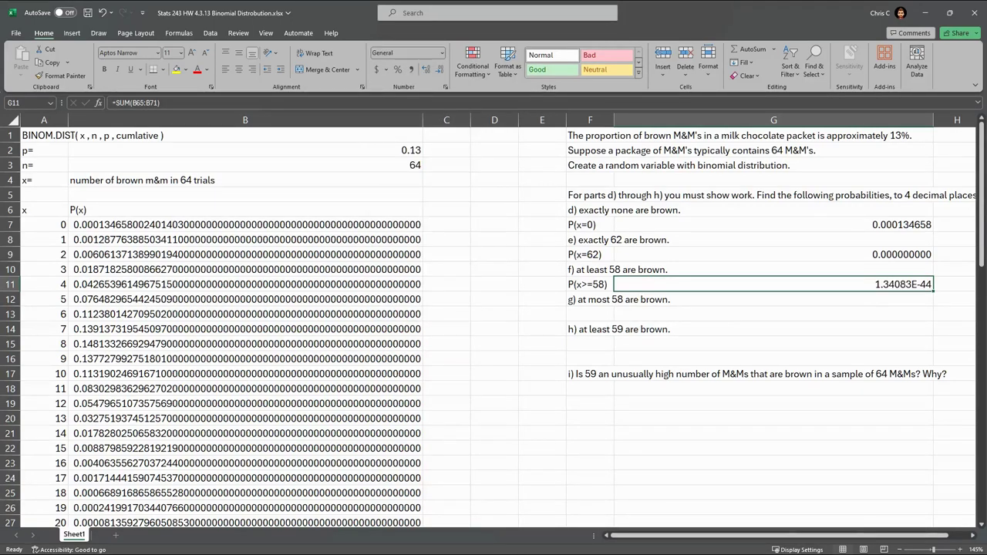
{"action": "left_click", "coordinate": [425, 69]}
{"action": "left_click", "coordinate": [426, 69]}
{"action": "left_click", "coordinate": [426, 70]}
{"action": "left_click", "coordinate": [439, 70]}
{"action": "left_click", "coordinate": [439, 69]}
Format the P(x>=58) result in G11 as Number and increase its precision to 48 decimal places
{"action": "left_click", "coordinate": [442, 53]}
{"action": "left_click", "coordinate": [408, 86]}
{"action": "left_click", "coordinate": [439, 69]}
{"action": "left_click", "coordinate": [438, 69]}
{"action": "left_click", "coordinate": [425, 69]}
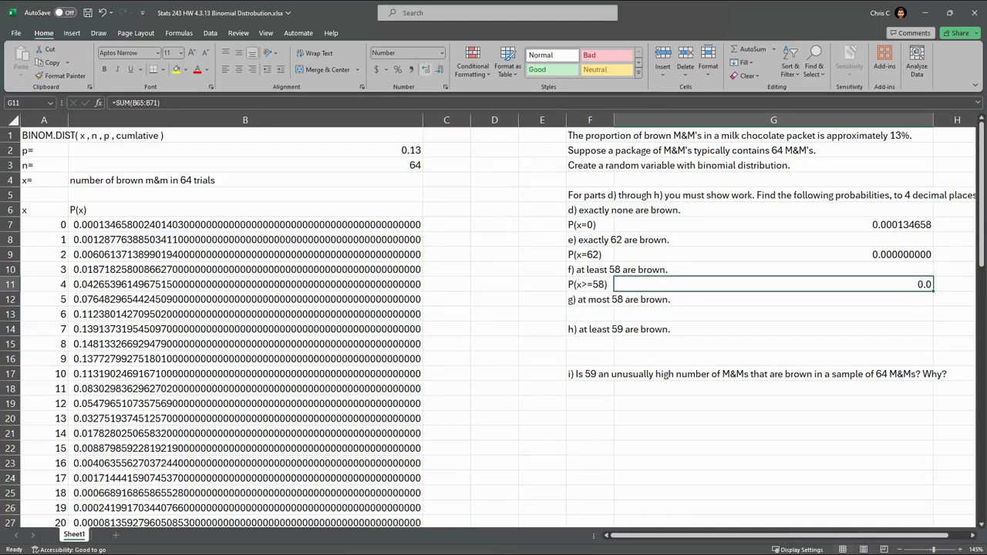
{"action": "left_click", "coordinate": [425, 70]}
{"action": "left_click", "coordinate": [425, 70]}
{"action": "left_click", "coordinate": [425, 69]}
{"action": "left_click", "coordinate": [425, 70]}
{"action": "left_click", "coordinate": [425, 70]}
{"action": "left_click", "coordinate": [424, 70]}
{"action": "left_click", "coordinate": [425, 70]}
{"action": "left_click", "coordinate": [425, 70]}
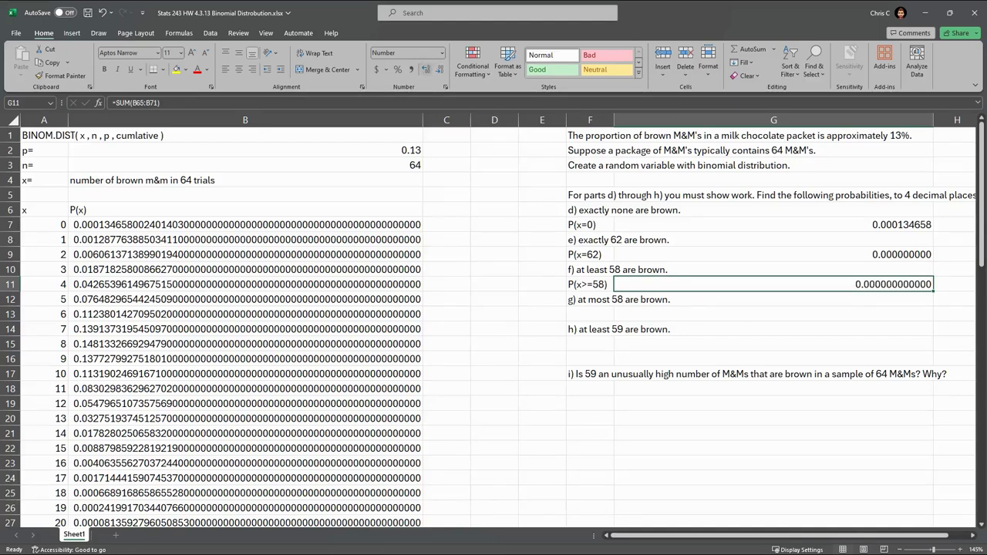
{"action": "left_click", "coordinate": [426, 69]}
{"action": "left_click", "coordinate": [426, 69]}
{"action": "left_click", "coordinate": [426, 69]}
{"action": "left_click", "coordinate": [426, 69]}
{"action": "left_click", "coordinate": [425, 69]}
{"action": "left_click", "coordinate": [425, 70]}
{"action": "left_click", "coordinate": [426, 69]}
{"action": "left_click", "coordinate": [426, 69]}
{"action": "left_click", "coordinate": [426, 69]}
{"action": "left_click", "coordinate": [426, 69]}
{"action": "left_click", "coordinate": [426, 69]}
{"action": "left_click", "coordinate": [426, 69]}
{"action": "left_click", "coordinate": [425, 70]}
{"action": "left_click", "coordinate": [426, 69]}
{"action": "left_click", "coordinate": [425, 70]}
{"action": "left_click", "coordinate": [426, 69]}
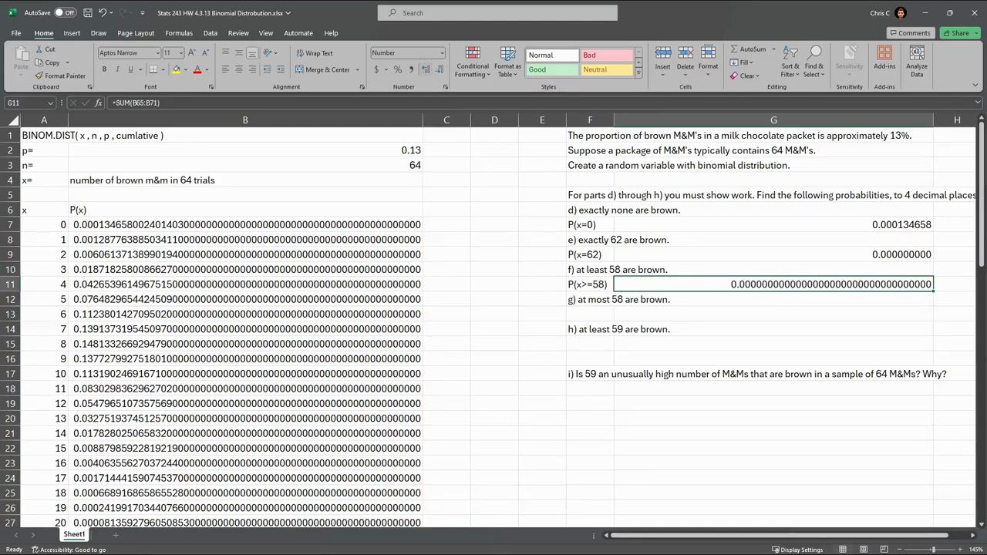
{"action": "left_click", "coordinate": [426, 70]}
{"action": "left_click", "coordinate": [425, 69]}
{"action": "left_click", "coordinate": [426, 69]}
{"action": "left_click", "coordinate": [425, 69]}
{"action": "left_click", "coordinate": [426, 69]}
{"action": "left_click", "coordinate": [426, 69]}
{"action": "left_click", "coordinate": [426, 70]}
{"action": "left_click", "coordinate": [425, 69]}
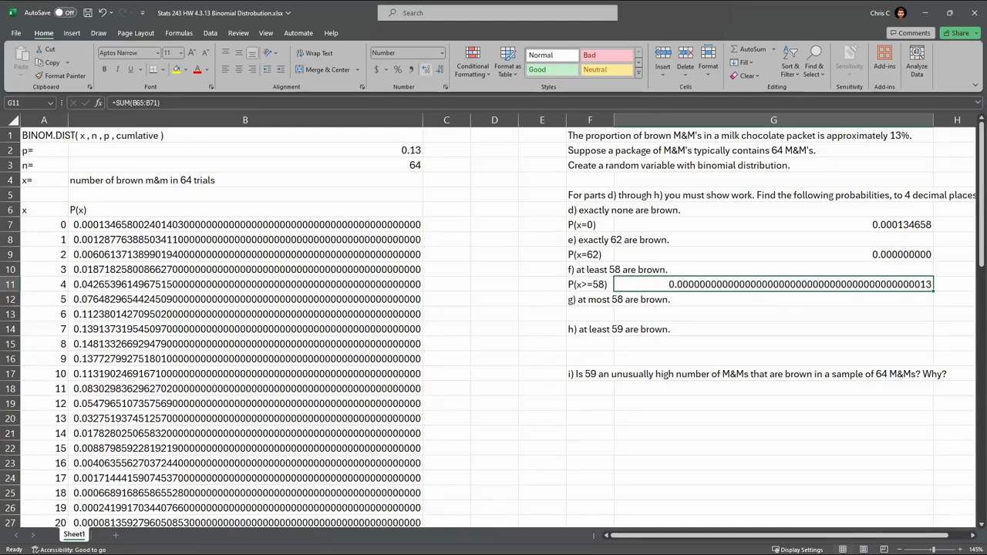
{"action": "left_click", "coordinate": [425, 69]}
{"action": "left_click", "coordinate": [425, 70]}
{"action": "left_click", "coordinate": [426, 69]}
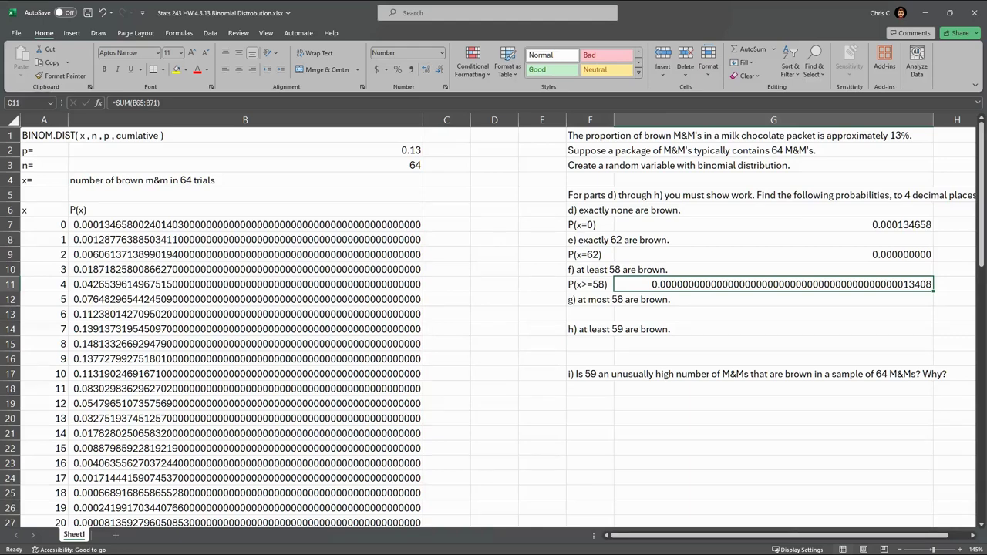
Label F13 as P(x<=58) under part g
{"action": "left_click", "coordinate": [590, 314]}
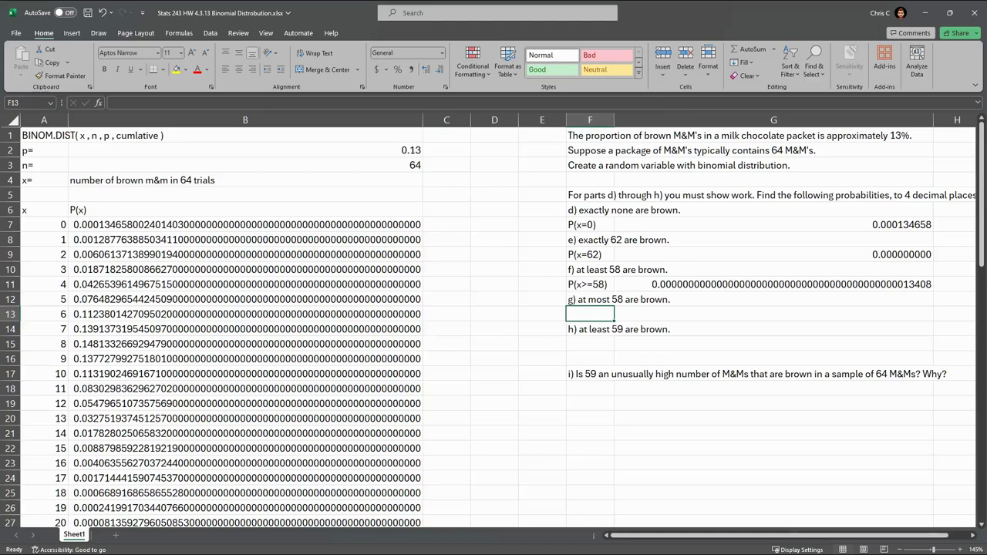
{"action": "left_click", "coordinate": [245, 225]}
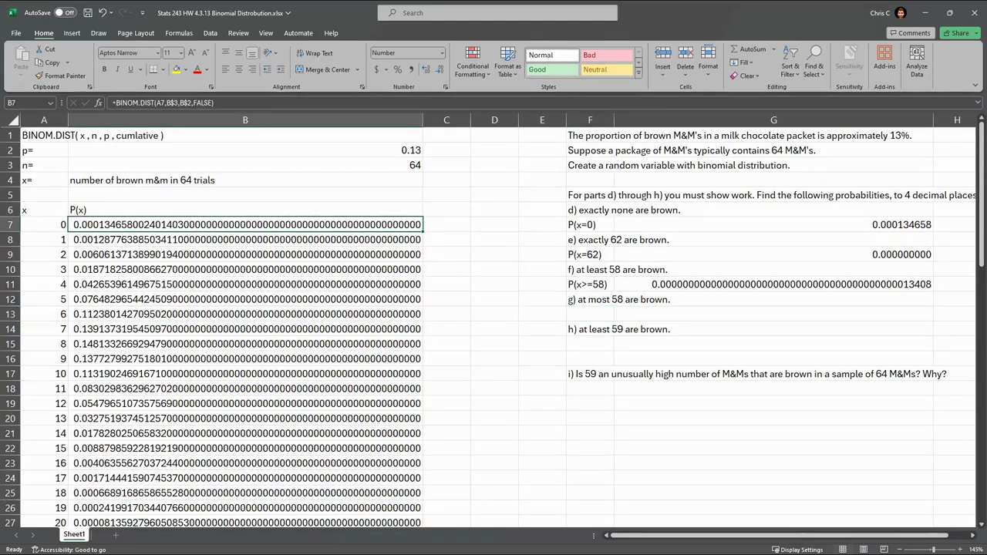
{"action": "left_click", "coordinate": [590, 313]}
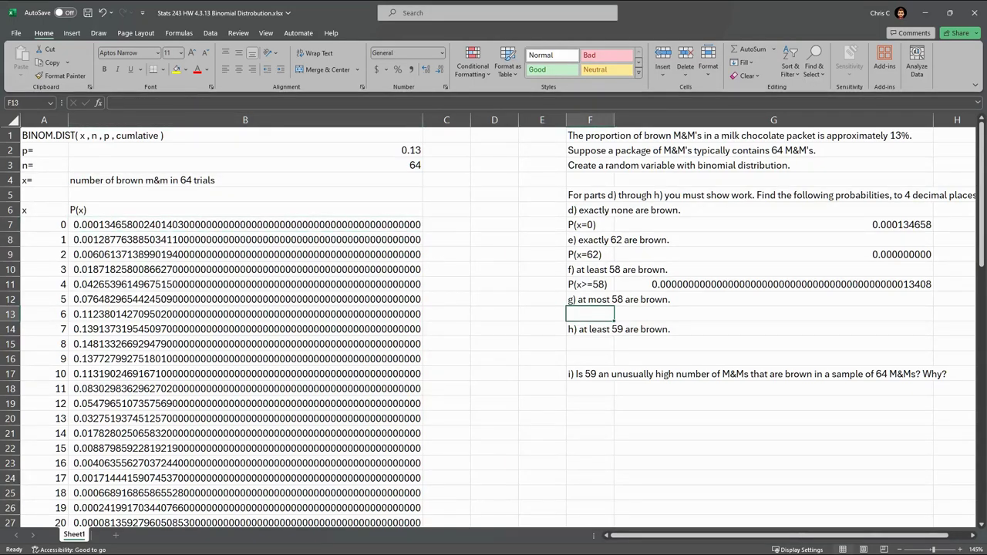
{"action": "type", "text": "P("}
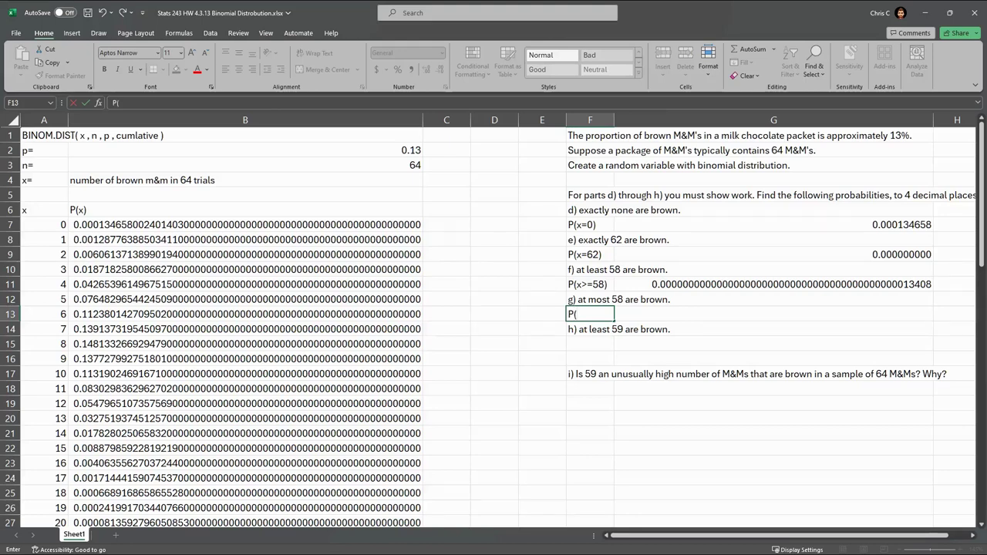
{"action": "type", "text": "x<="}
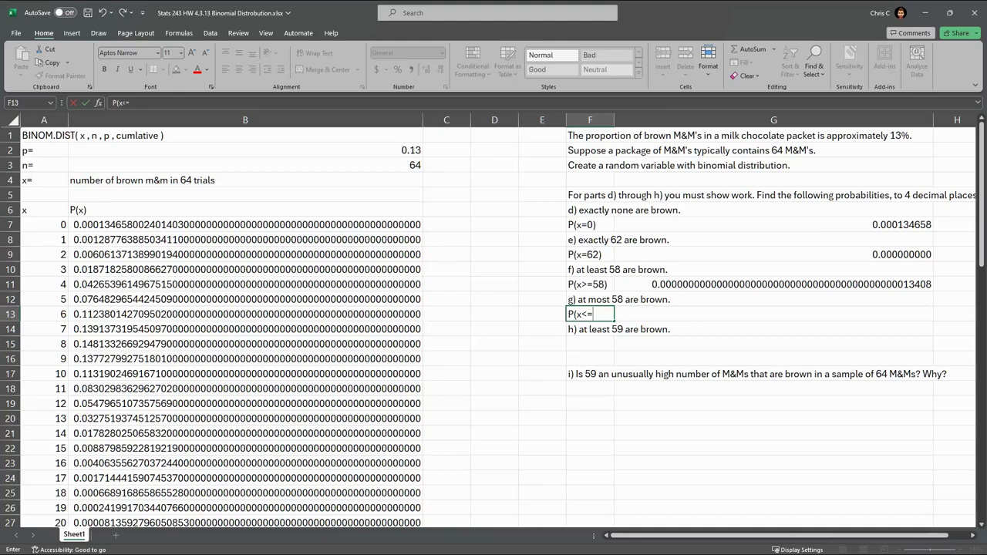
{"action": "type", "text": "58)"}
{"action": "key", "text": "Tab"}
Enter =SUM(B7:B65) in G13 to total the probabilities for x=0 through 58
{"action": "type", "text": "=SUM("}
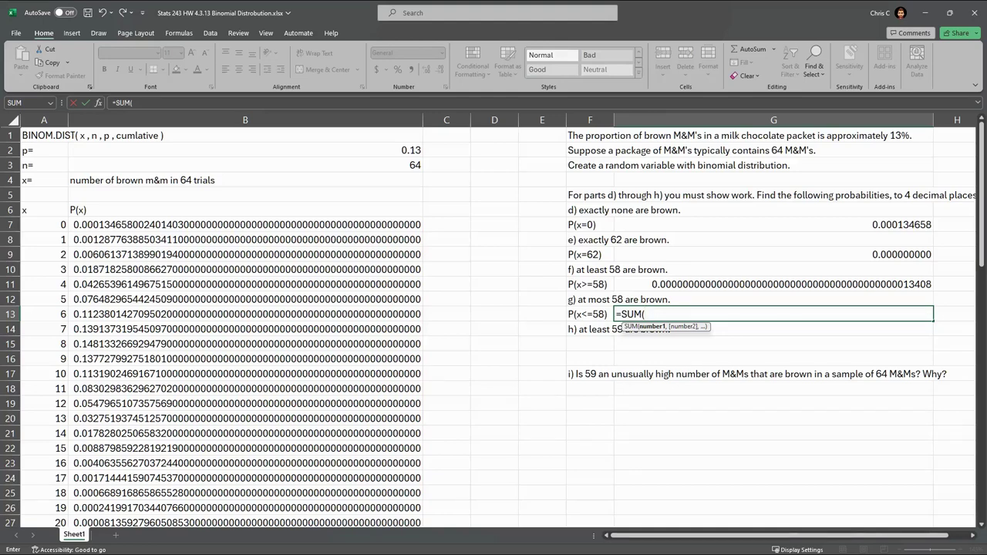
{"action": "left_click_drag", "start_coordinate": [245, 225], "coordinate": [245, 329]}
{"action": "left_click_drag", "start_coordinate": [417, 329], "coordinate": [421, 484]}
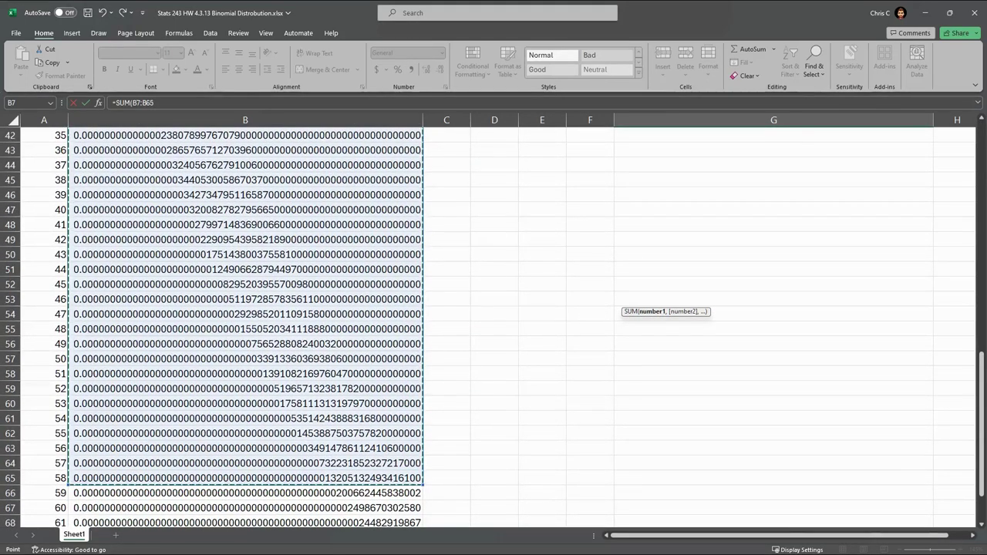
{"action": "key", "text": "Return"}
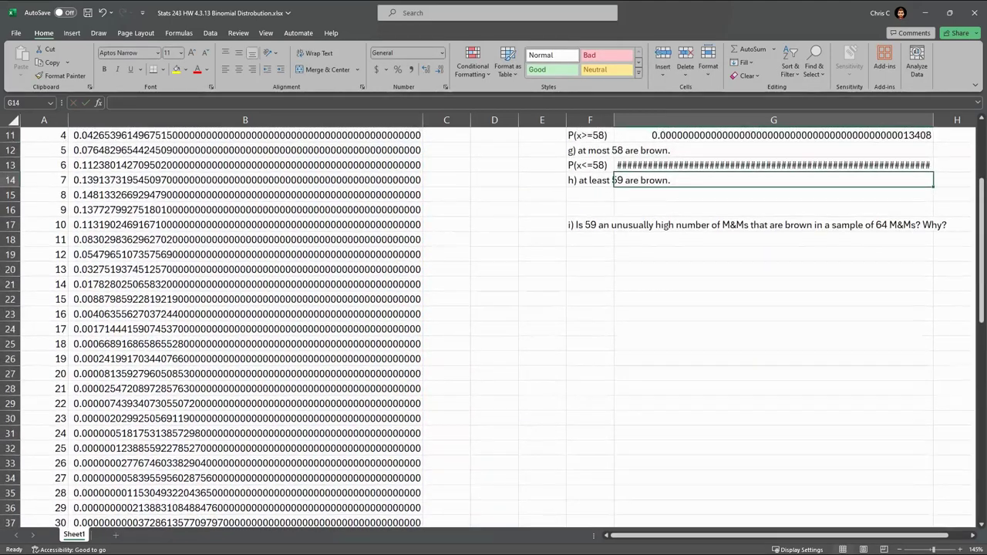
Format the P(x<=58) result in G13 as Number with as many decimal places as fit the column width
{"action": "key", "text": "Up"}
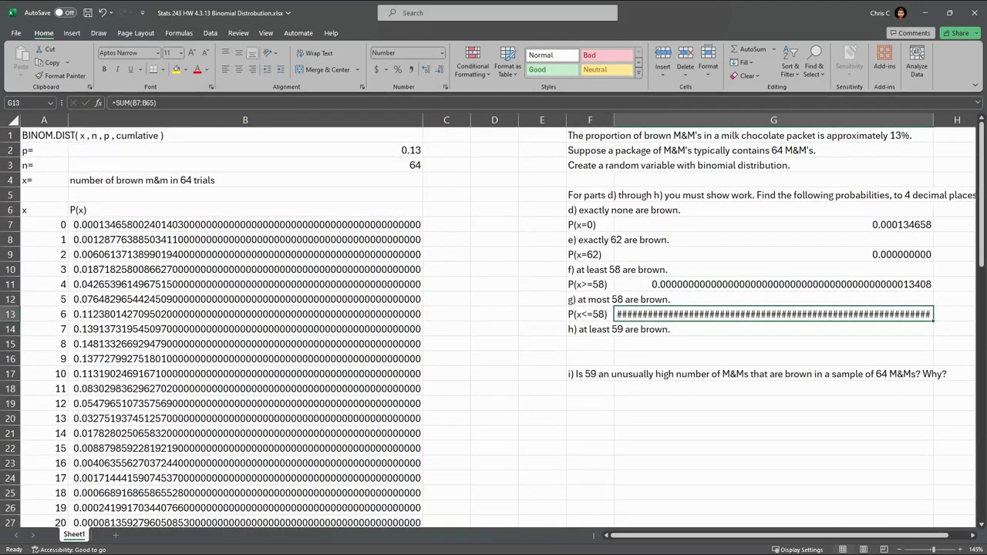
{"action": "left_click", "coordinate": [442, 53]}
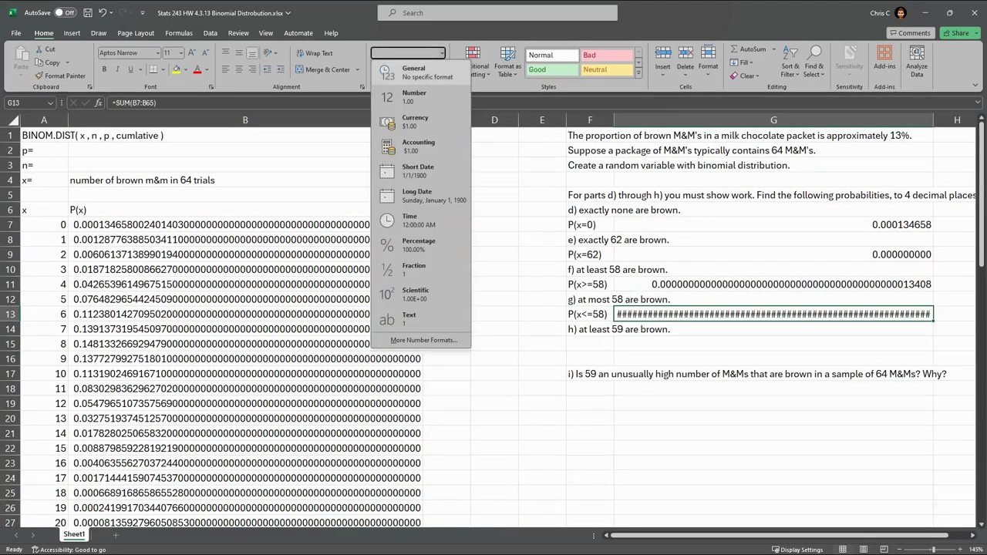
{"action": "left_click", "coordinate": [416, 73]}
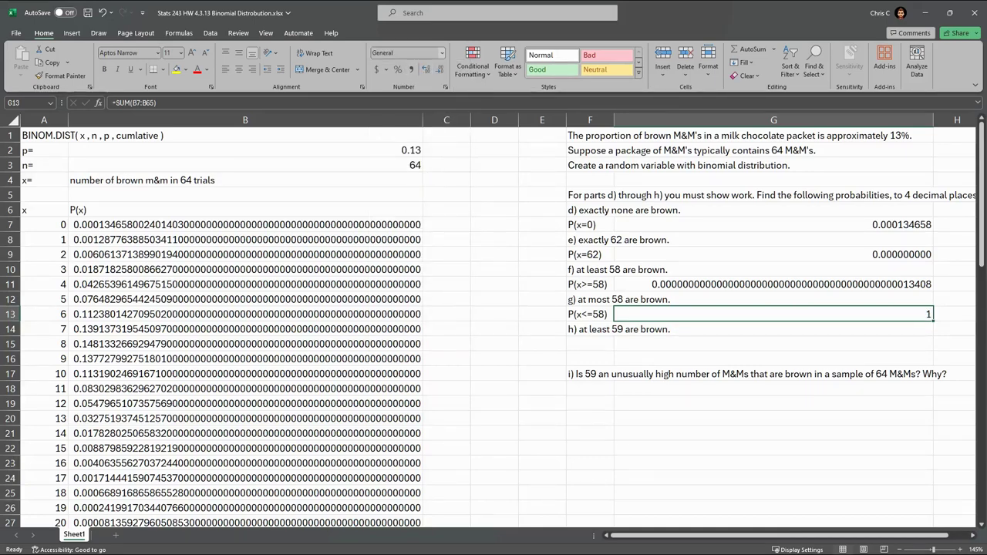
{"action": "left_click", "coordinate": [442, 52]}
{"action": "left_click", "coordinate": [414, 96]}
{"action": "left_click", "coordinate": [440, 69]}
{"action": "left_click", "coordinate": [440, 70]}
{"action": "left_click", "coordinate": [426, 69]}
{"action": "left_click", "coordinate": [426, 69]}
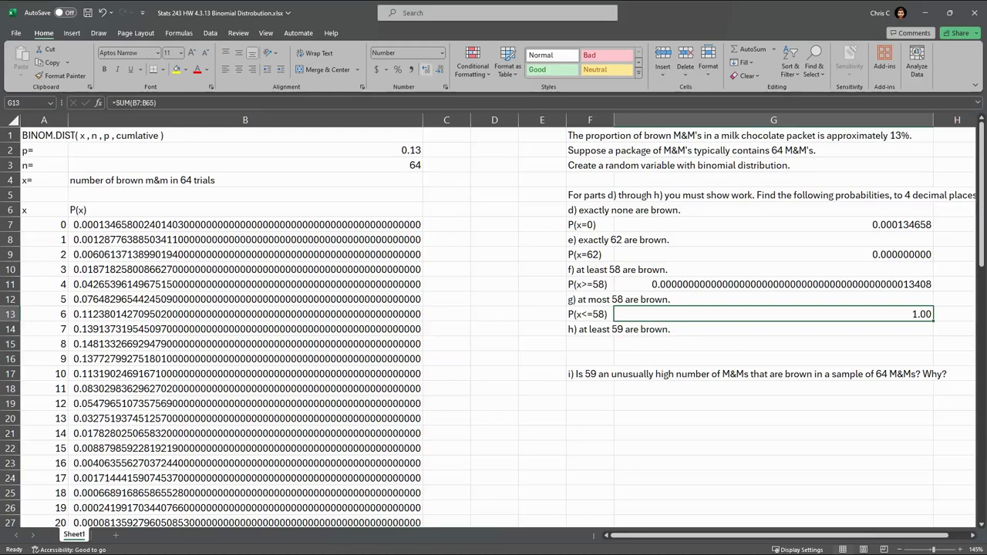
{"action": "left_click", "coordinate": [426, 70]}
{"action": "left_click", "coordinate": [426, 69]}
{"action": "left_click", "coordinate": [425, 69]}
{"action": "left_click", "coordinate": [427, 70]}
{"action": "left_click", "coordinate": [427, 69]}
{"action": "left_click", "coordinate": [427, 69]}
{"action": "left_click", "coordinate": [426, 69]}
{"action": "left_click", "coordinate": [426, 69]}
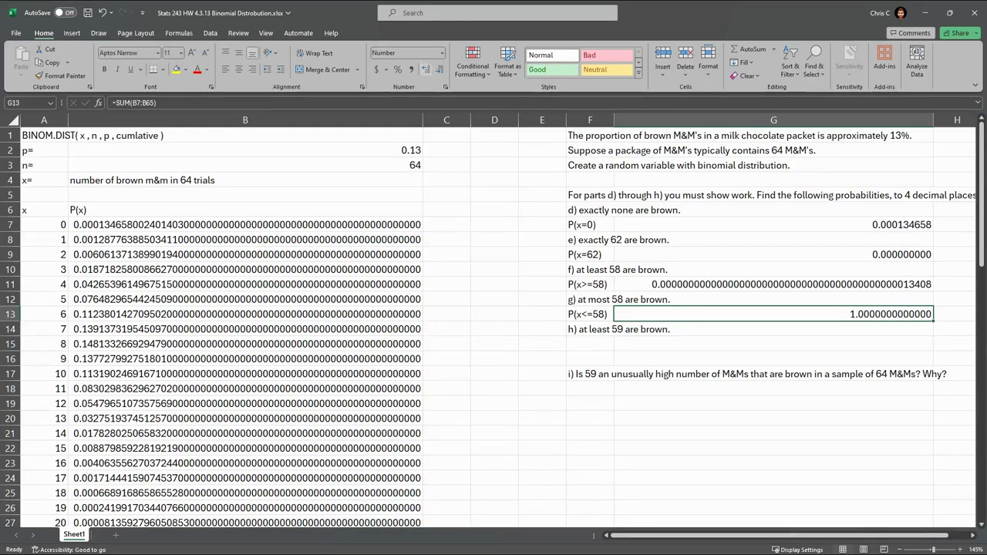
{"action": "left_click", "coordinate": [426, 70]}
{"action": "left_click", "coordinate": [426, 69]}
{"action": "left_click", "coordinate": [426, 70]}
{"action": "left_click", "coordinate": [426, 69]}
{"action": "left_click", "coordinate": [427, 69]}
{"action": "left_click", "coordinate": [426, 69]}
{"action": "left_click", "coordinate": [427, 69]}
{"action": "left_click", "coordinate": [426, 70]}
{"action": "left_click", "coordinate": [427, 69]}
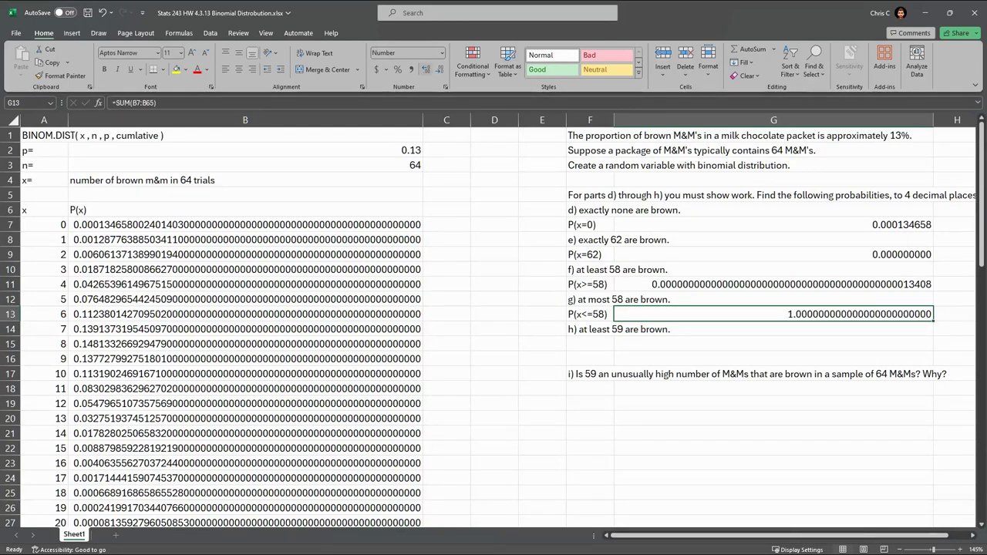
{"action": "left_click", "coordinate": [426, 69]}
{"action": "left_click", "coordinate": [427, 70]}
{"action": "left_click", "coordinate": [427, 69]}
{"action": "left_click", "coordinate": [426, 69]}
{"action": "left_click", "coordinate": [426, 69]}
{"action": "left_click", "coordinate": [426, 69]}
{"action": "left_click", "coordinate": [427, 69]}
{"action": "left_click", "coordinate": [427, 69]}
{"action": "left_click", "coordinate": [427, 69]}
{"action": "left_click", "coordinate": [426, 70]}
{"action": "left_click", "coordinate": [426, 69]}
{"action": "left_click", "coordinate": [426, 70]}
{"action": "left_click", "coordinate": [427, 69]}
{"action": "left_click", "coordinate": [426, 69]}
{"action": "left_click", "coordinate": [426, 70]}
{"action": "left_click", "coordinate": [427, 70]}
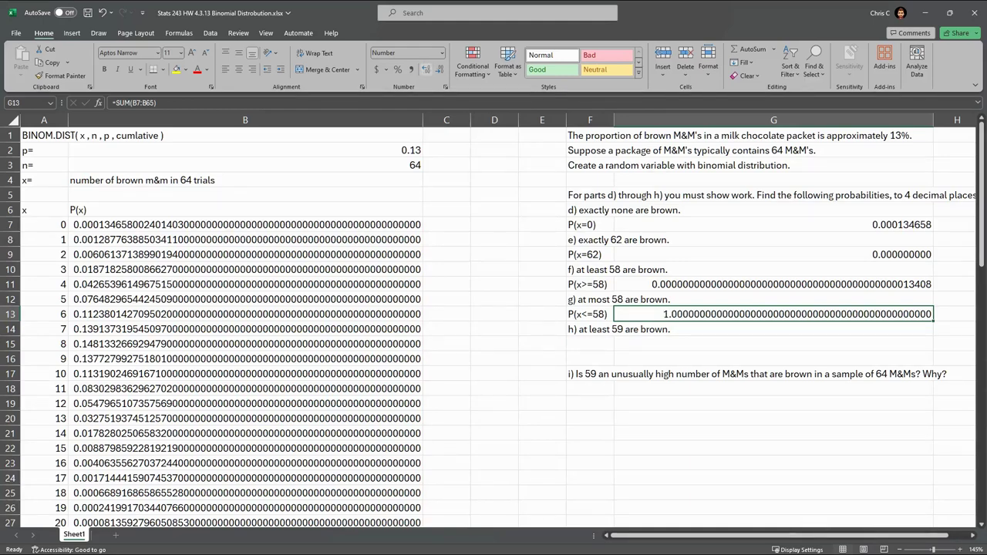
{"action": "left_click", "coordinate": [427, 70]}
{"action": "left_click", "coordinate": [427, 70]}
{"action": "left_click", "coordinate": [427, 69]}
{"action": "left_click", "coordinate": [427, 69]}
{"action": "left_click", "coordinate": [426, 69]}
{"action": "left_click", "coordinate": [426, 70]}
{"action": "left_click", "coordinate": [426, 69]}
{"action": "left_click", "coordinate": [427, 69]}
{"action": "left_click", "coordinate": [438, 69]}
{"action": "left_click", "coordinate": [438, 70]}
{"action": "left_click", "coordinate": [438, 70]}
{"action": "left_click", "coordinate": [438, 69]}
{"action": "left_click", "coordinate": [438, 69]}
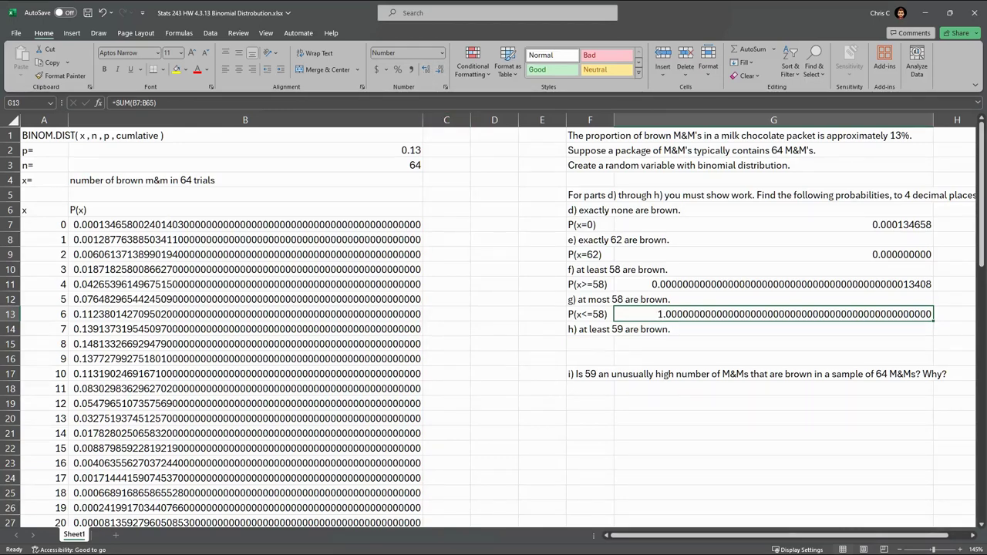
Copy the P(x>=58) label and its SUM formula from F11:G11 to F15:G15 under part h
{"action": "left_click", "coordinate": [590, 344]}
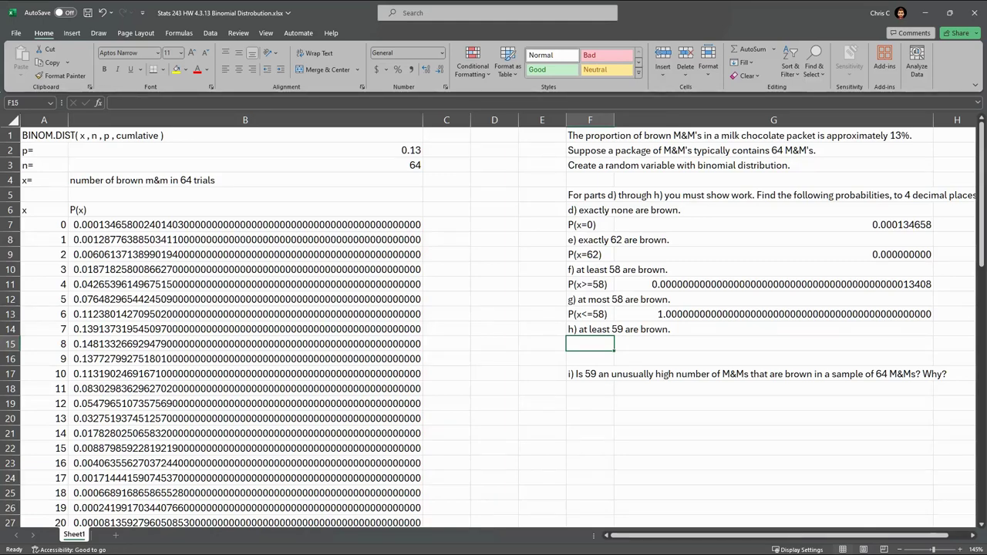
{"action": "left_click", "coordinate": [774, 285]}
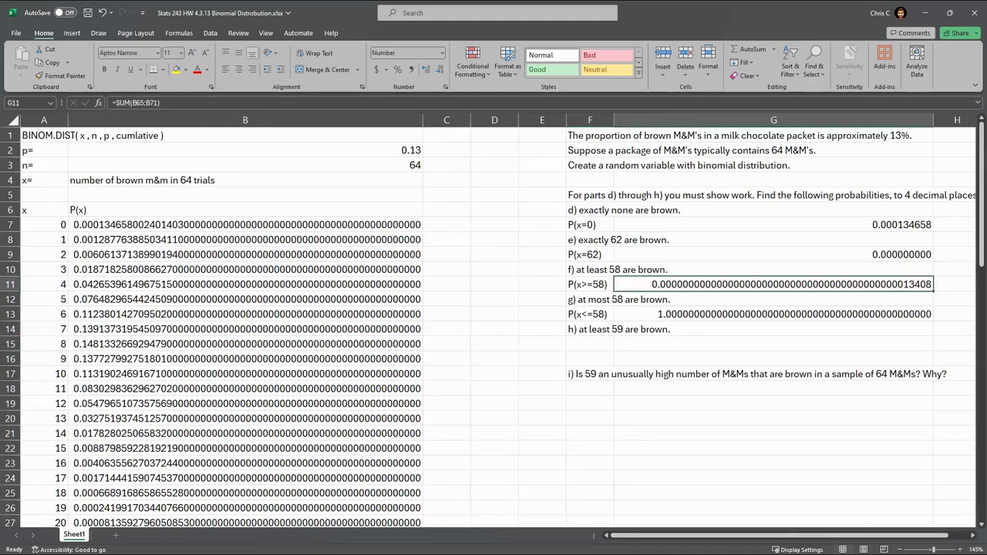
{"action": "left_click", "coordinate": [590, 284]}
{"action": "key", "text": "shift+Right"}
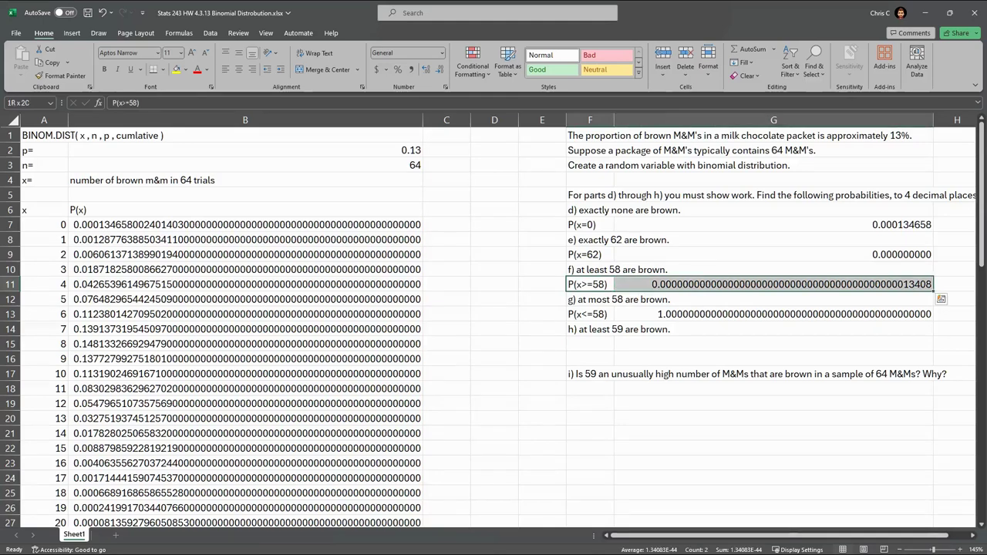
{"action": "key", "text": "ctrl+c"}
{"action": "left_click", "coordinate": [590, 344]}
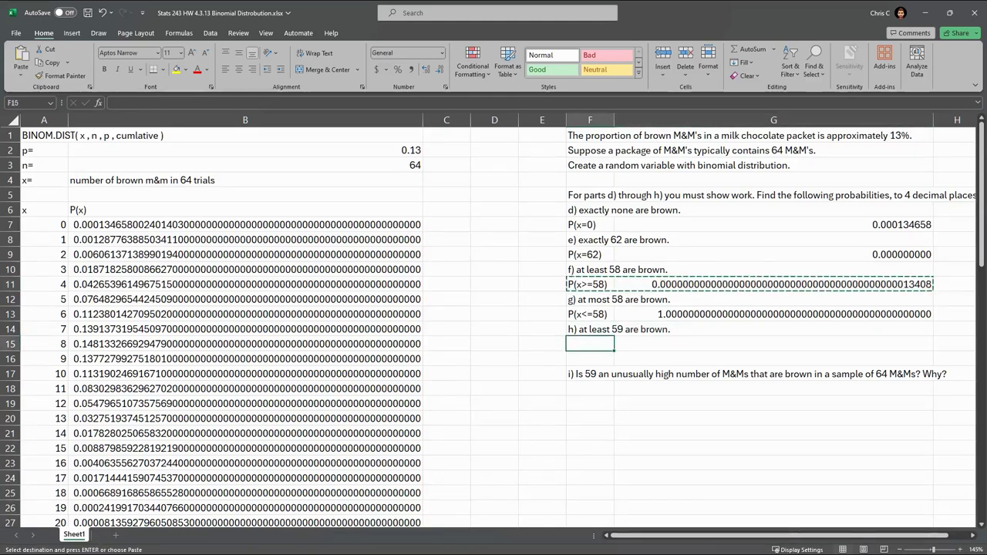
{"action": "key", "text": "ctrl+v"}
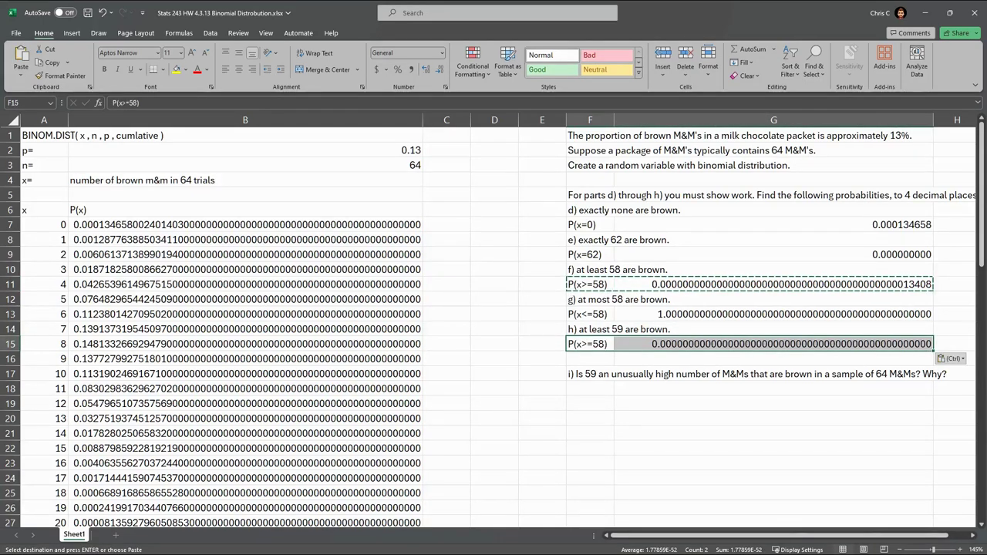
Change the copied label in F15 to P(x>=59)
{"action": "double_click", "coordinate": [600, 343]}
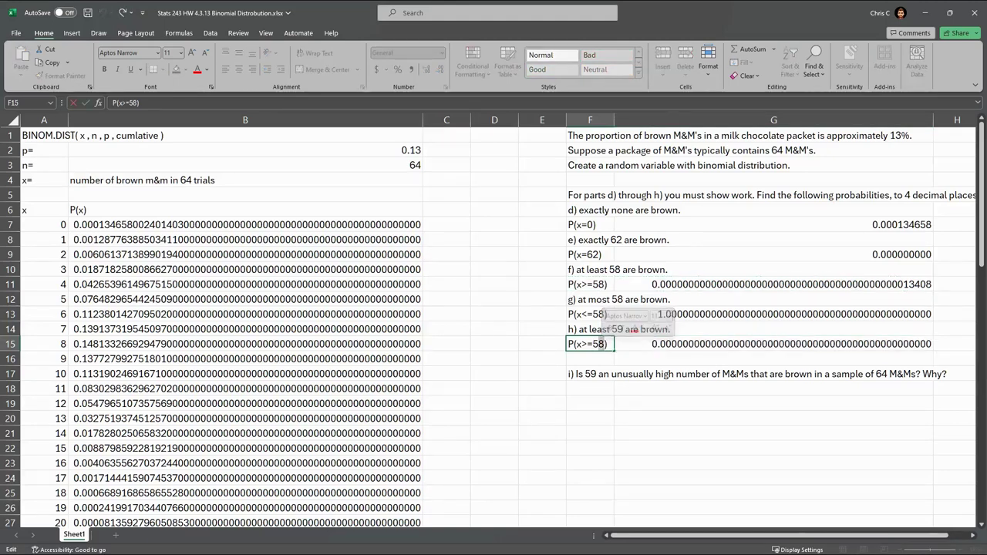
{"action": "key", "text": "BackSpace"}
{"action": "type", "text": "9"}
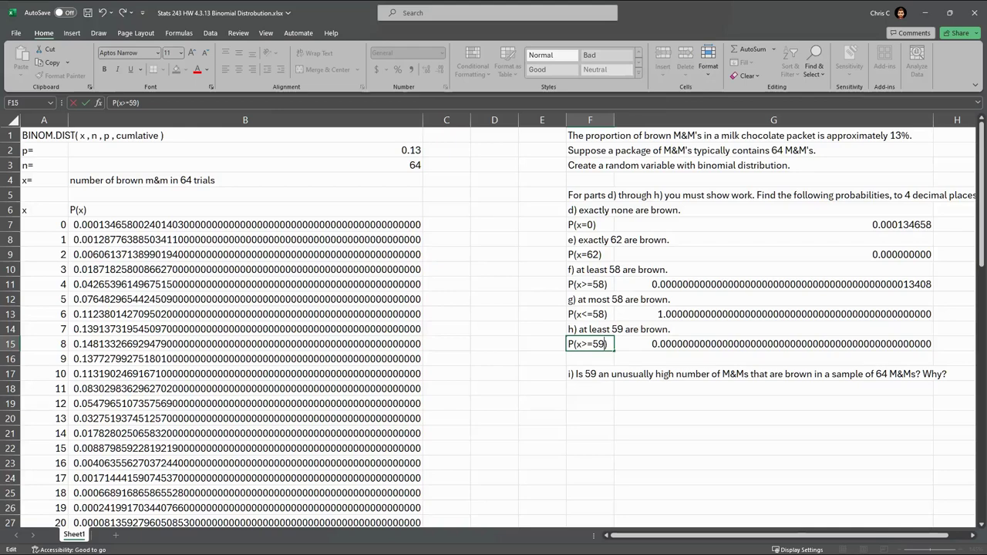
{"action": "key", "text": "Tab"}
Check which table rows the copied SUM formula in G15 references, leaving the formula as it is
{"action": "key", "text": "F2"}
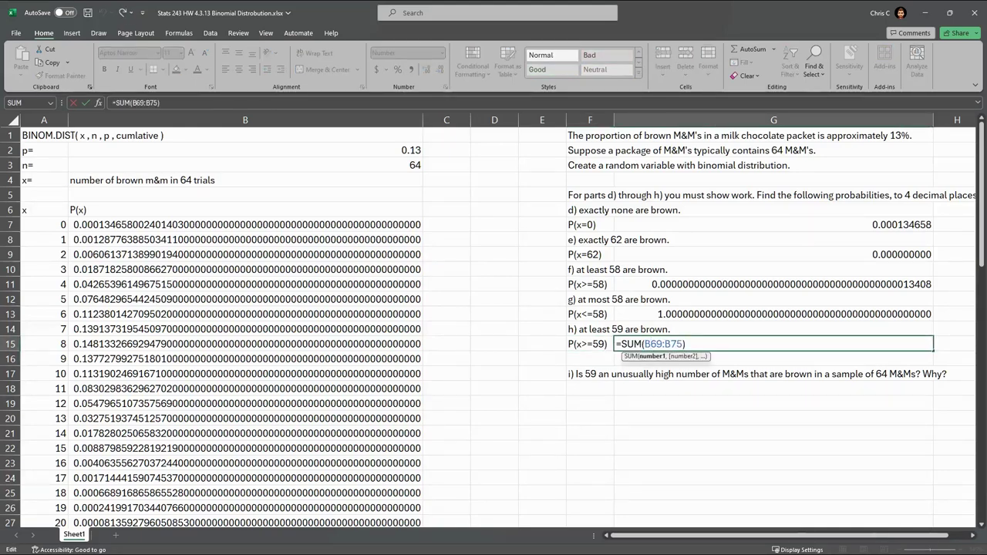
{"action": "scroll", "coordinate": [494, 324], "scroll_direction": "down", "scroll_amount": 10}
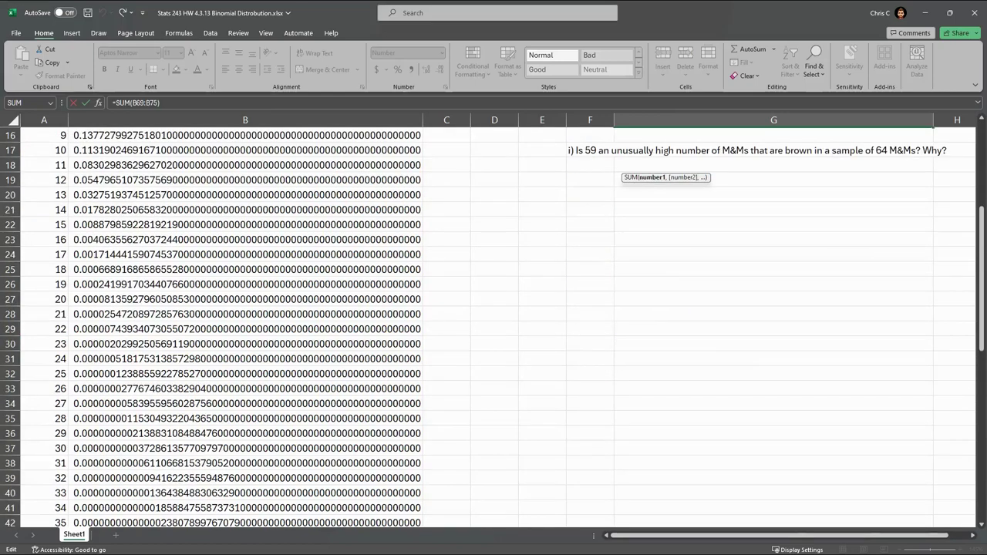
{"action": "scroll", "coordinate": [494, 324], "scroll_direction": "down", "scroll_amount": 8}
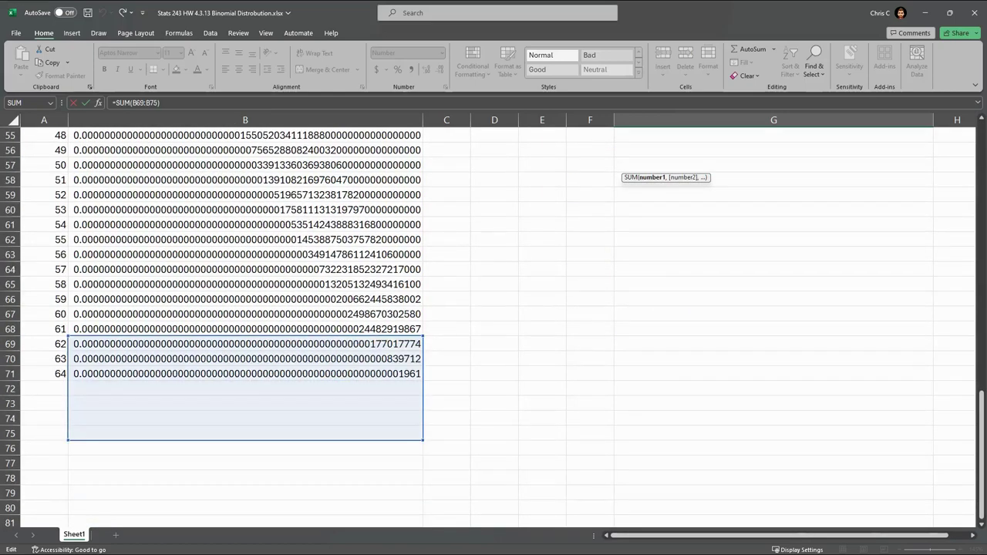
{"action": "scroll", "coordinate": [493, 324], "scroll_direction": "up", "scroll_amount": 18}
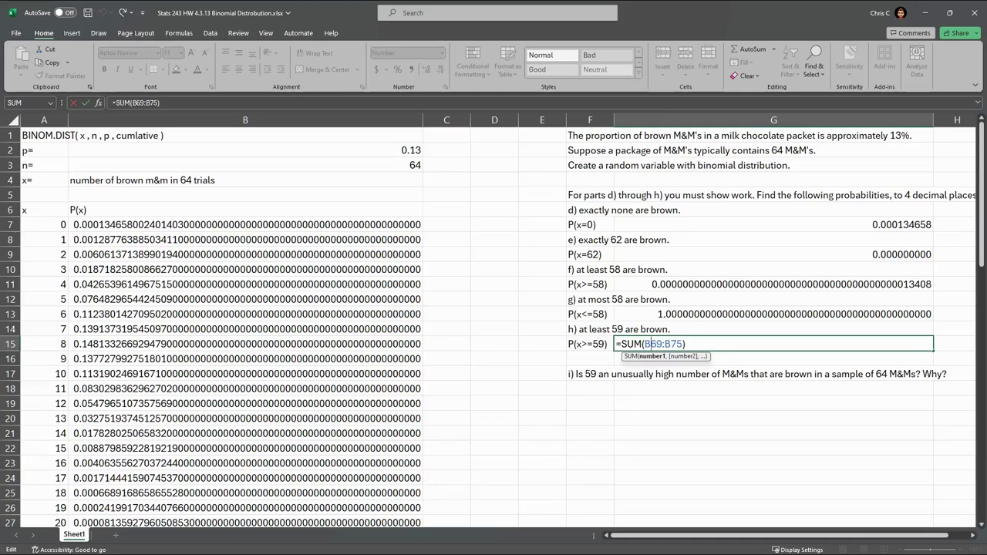
{"action": "key", "text": "ctrl+Return"}
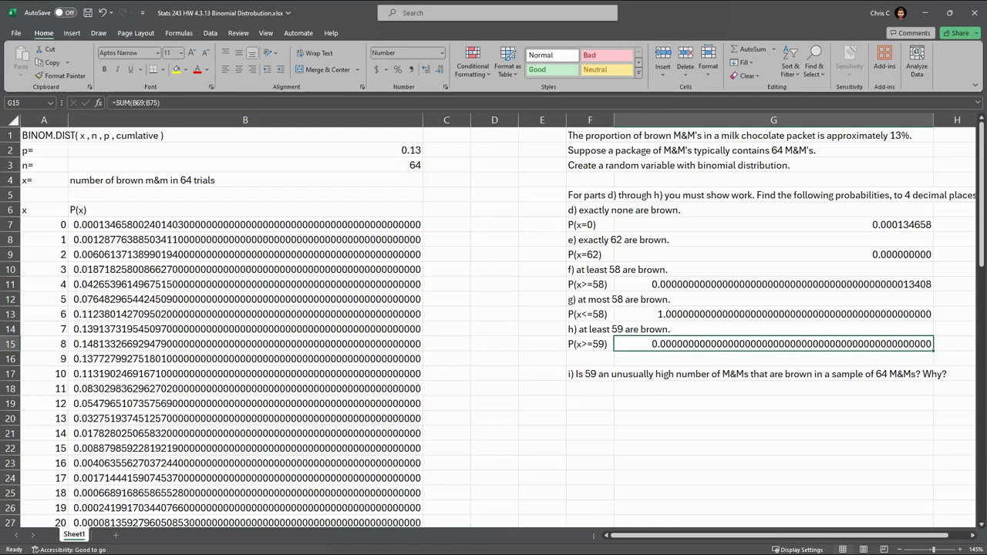
Copy the part f label and SUM formula in F11:G11 over the part h cells F15:G15 again
{"action": "left_click_drag", "start_coordinate": [591, 285], "coordinate": [725, 284]}
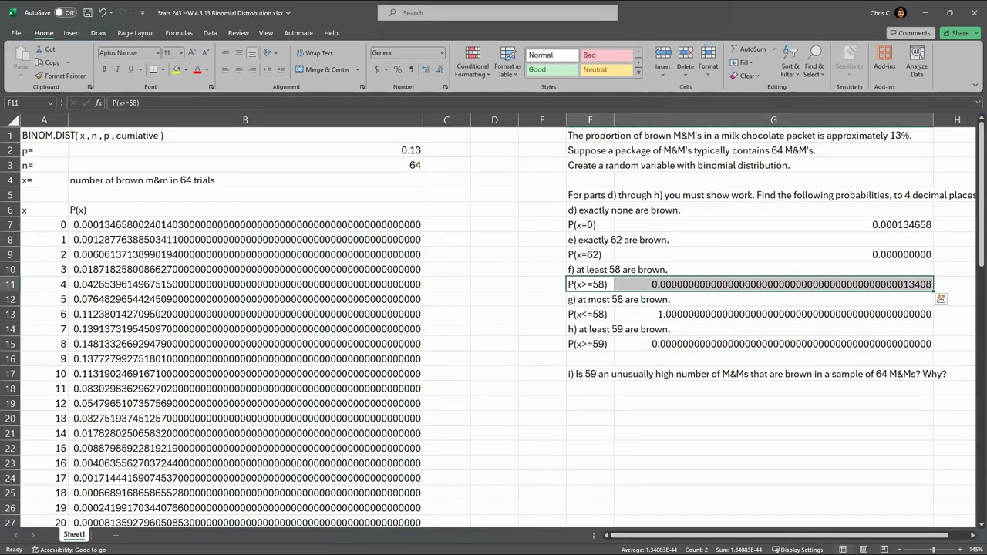
{"action": "key", "text": "ctrl+c"}
{"action": "left_click_drag", "start_coordinate": [591, 344], "coordinate": [724, 344]}
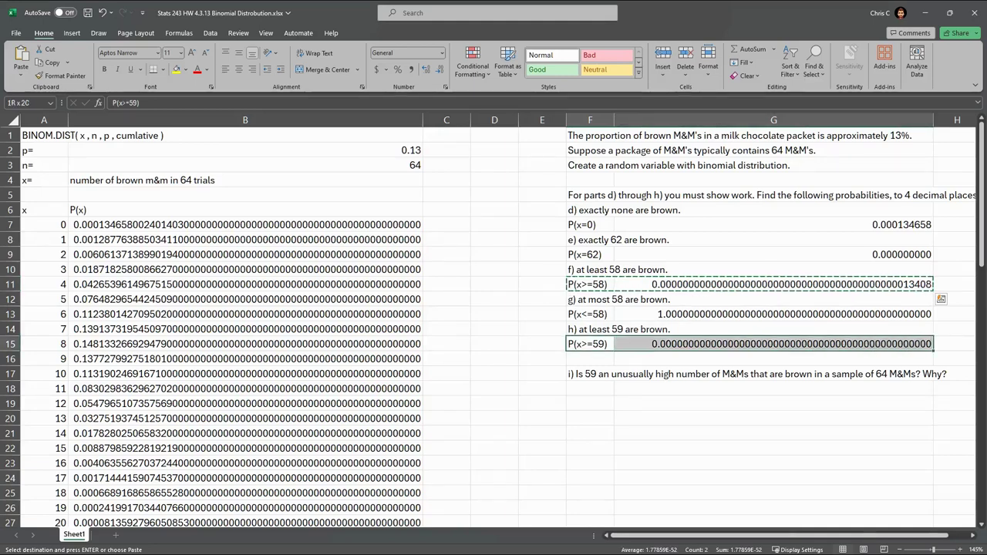
{"action": "key", "text": "ctrl+v"}
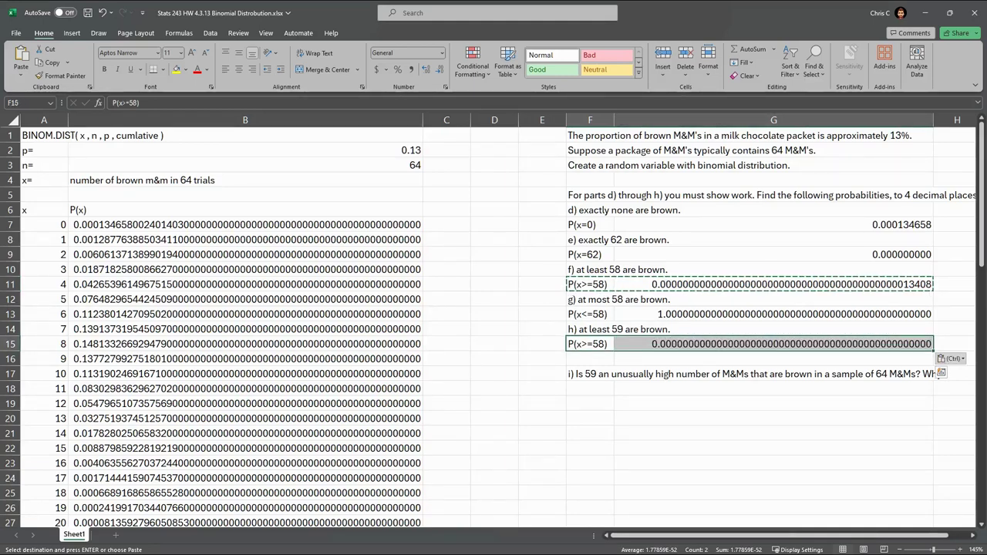
Edit the re-copied label in F15 to read P(x>=59)
{"action": "double_click", "coordinate": [591, 344]}
{"action": "left_click_drag", "start_coordinate": [593, 344], "coordinate": [604, 344]}
{"action": "left_click", "coordinate": [599, 344]}
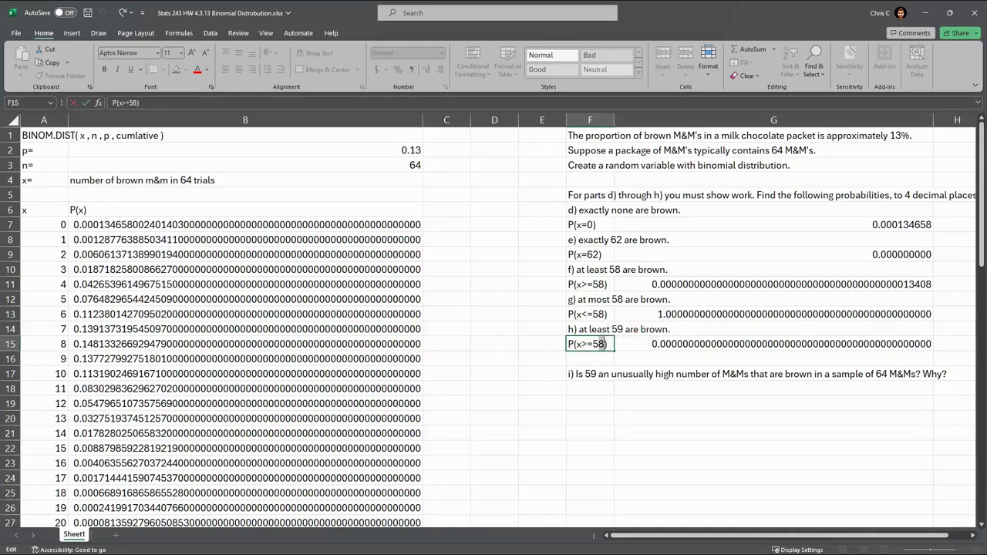
{"action": "type", "text": "9"}
{"action": "key", "text": "Return"}
Correct the part h formula in G15 to =SUM(B66:B71), covering the table rows for x = 59 through 64
{"action": "left_click", "coordinate": [774, 344]}
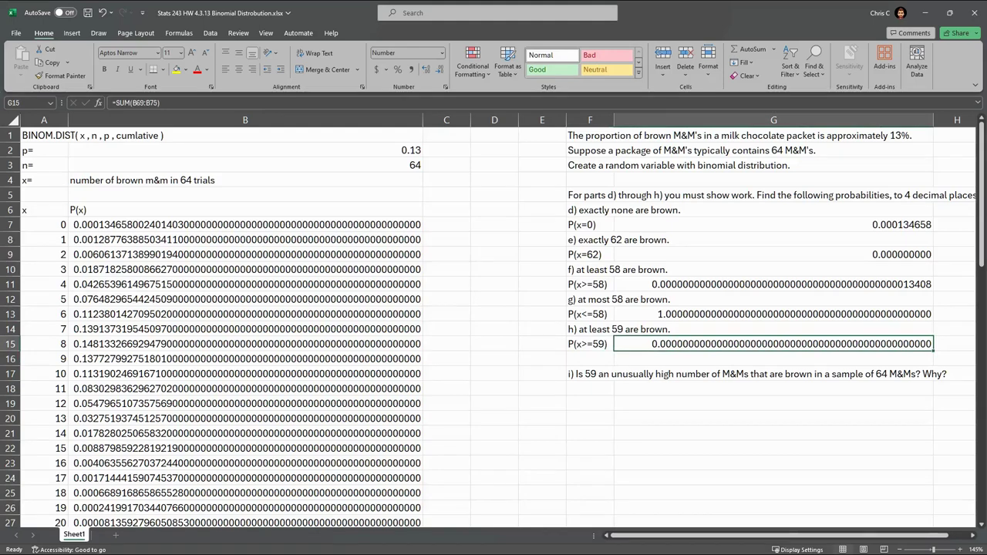
{"action": "double_click", "coordinate": [671, 344]}
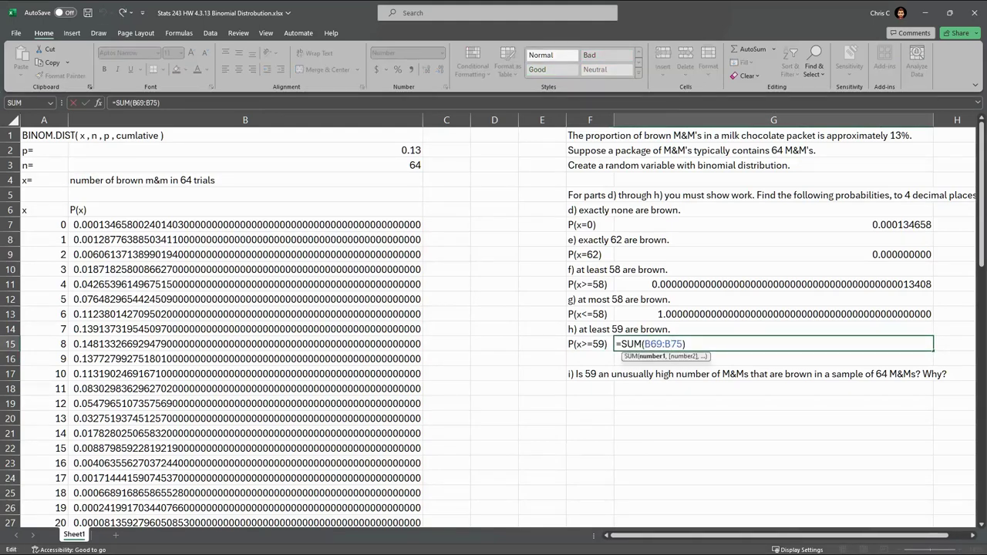
{"action": "left_click", "coordinate": [656, 344]}
{"action": "scroll", "coordinate": [493, 323], "scroll_direction": "down", "scroll_amount": 18}
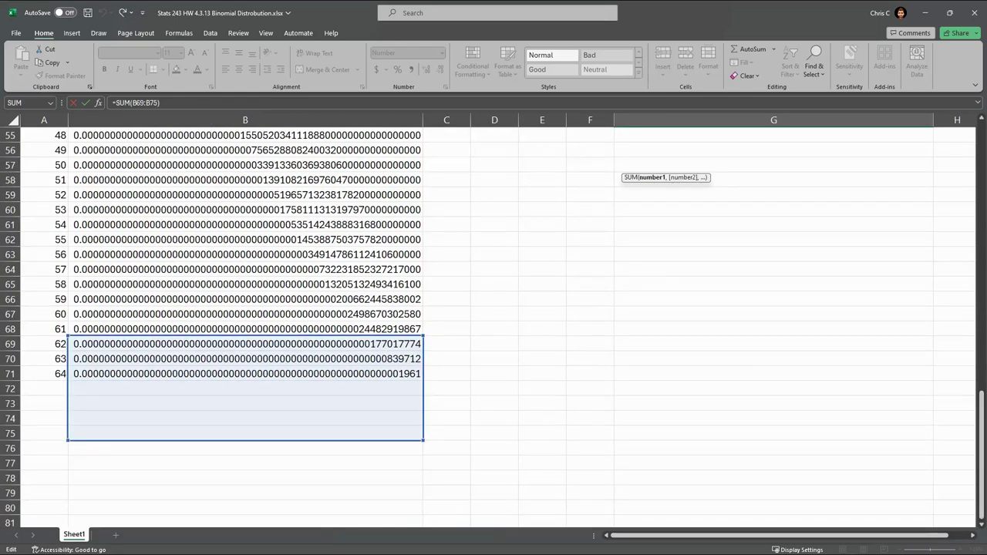
{"action": "left_click_drag", "start_coordinate": [331, 440], "coordinate": [332, 396]}
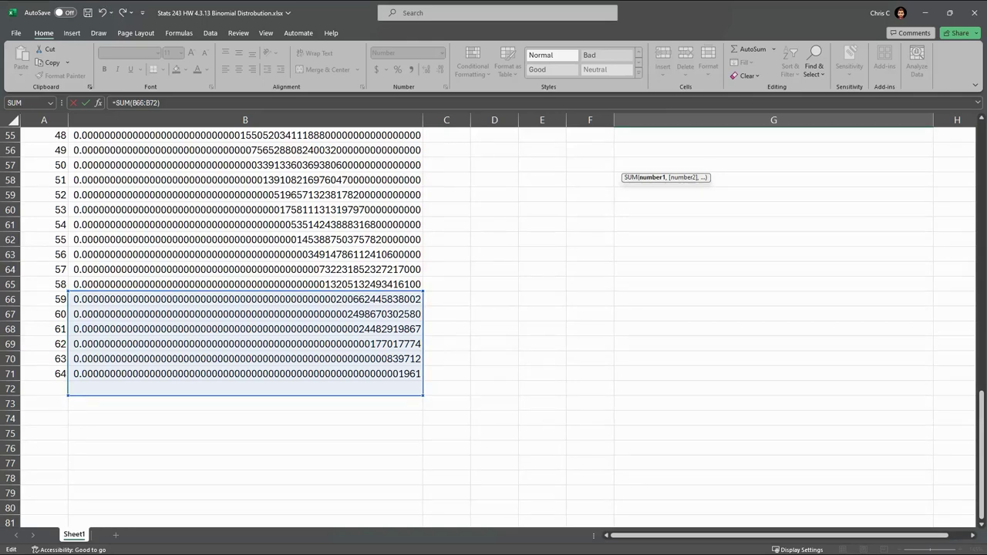
{"action": "left_click_drag", "start_coordinate": [422, 395], "coordinate": [423, 381]}
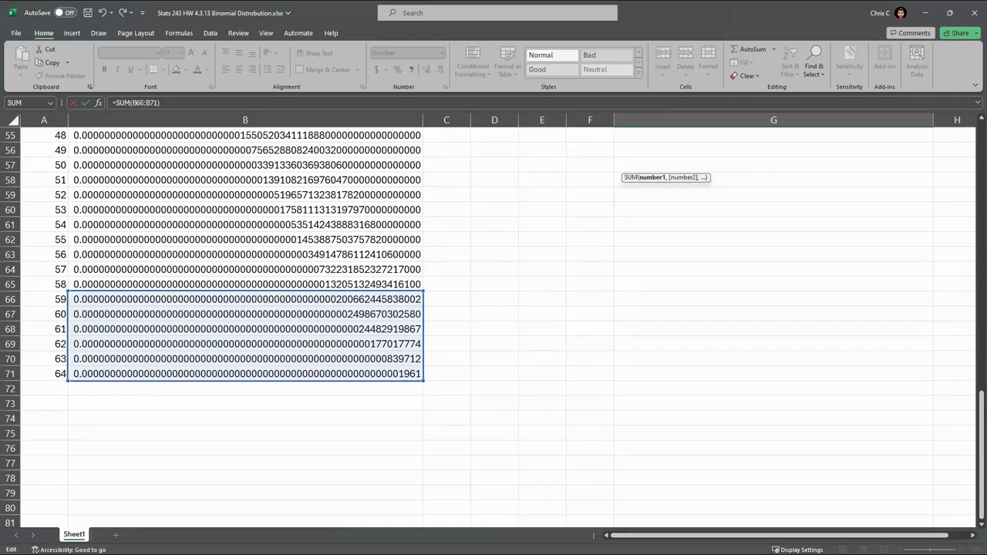
{"action": "scroll", "coordinate": [422, 381], "scroll_direction": "up", "scroll_amount": 3}
{"action": "scroll", "coordinate": [422, 381], "scroll_direction": "down", "scroll_amount": 3}
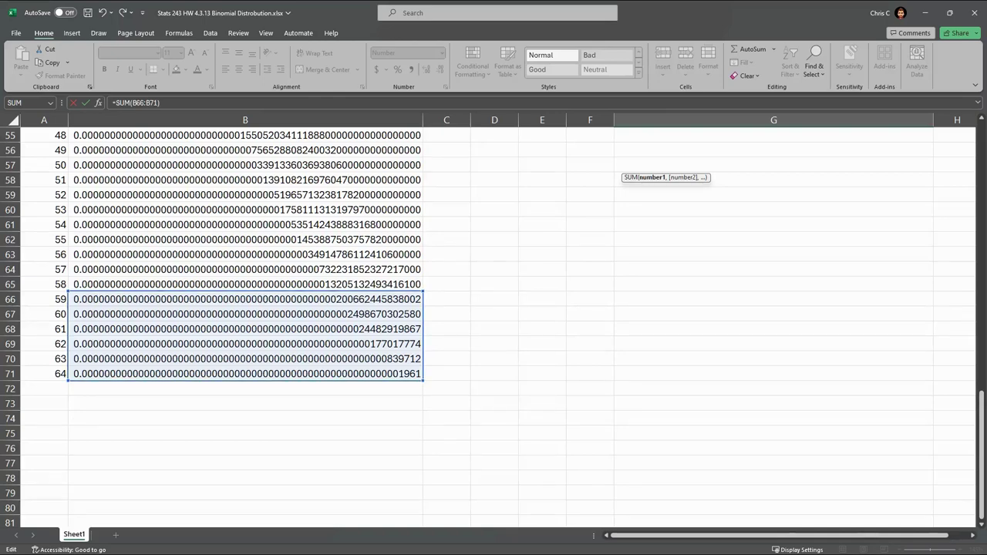
{"action": "scroll", "coordinate": [245, 324], "scroll_direction": "up", "scroll_amount": 18}
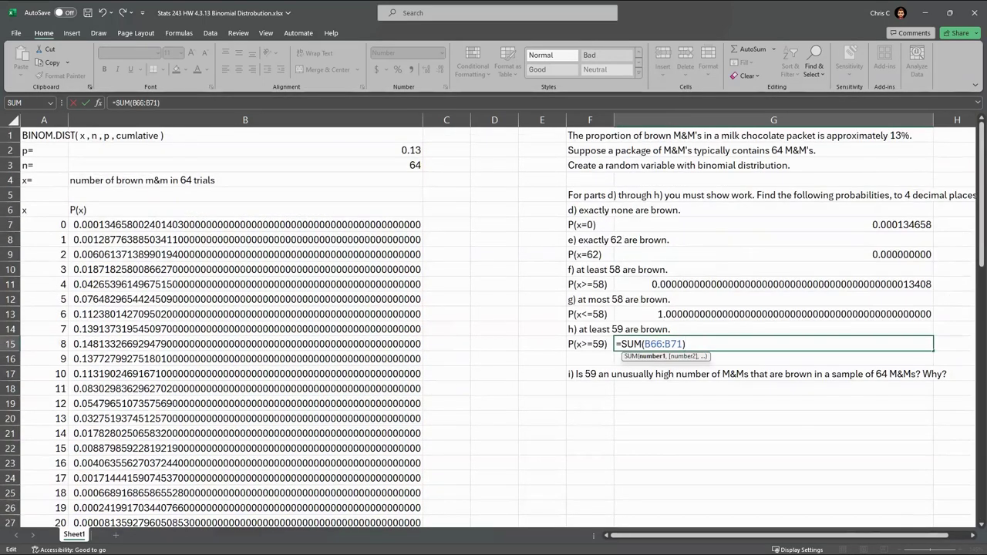
{"action": "key", "text": "Return"}
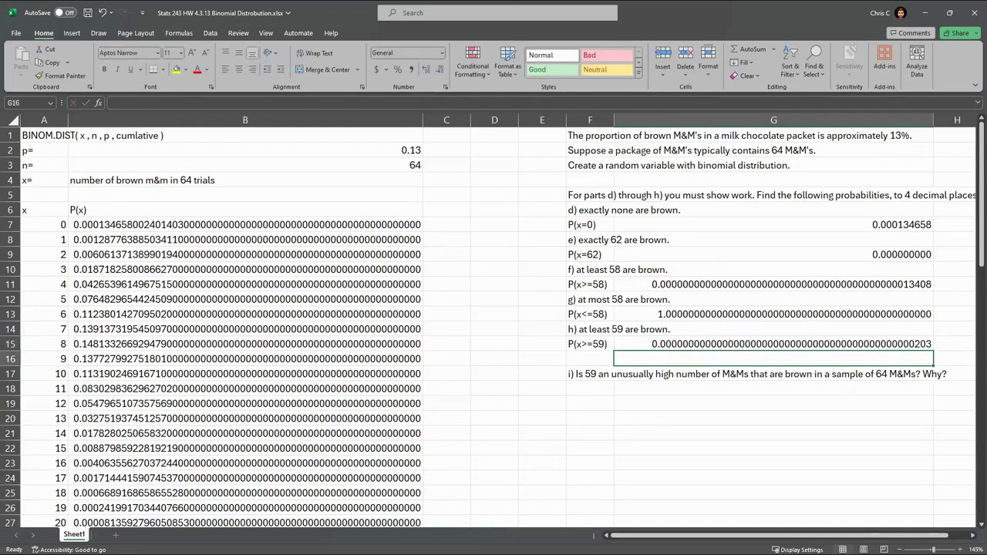
Enter the note "when prob is less than 0.05" in G18 under the part i question
{"action": "left_click", "coordinate": [773, 344]}
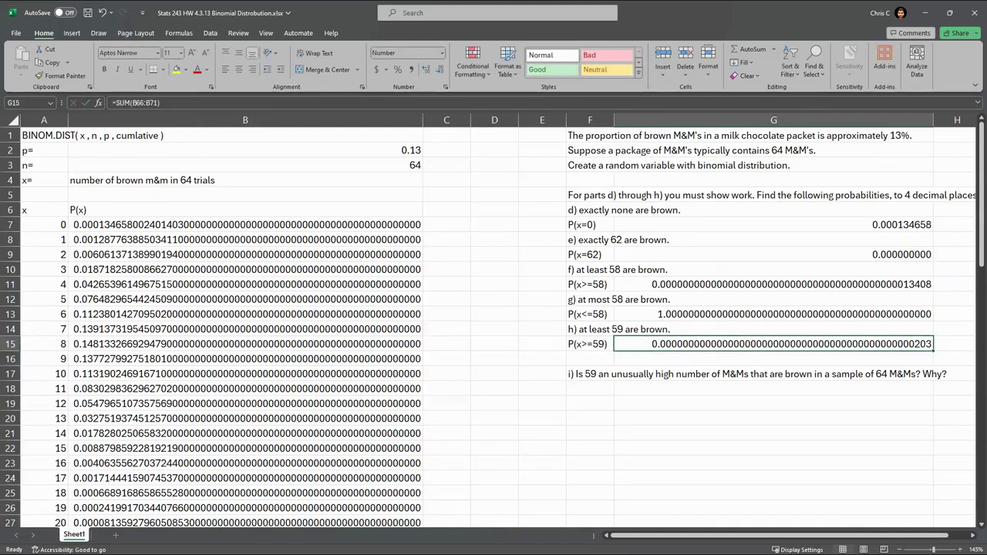
{"action": "left_click", "coordinate": [774, 284]}
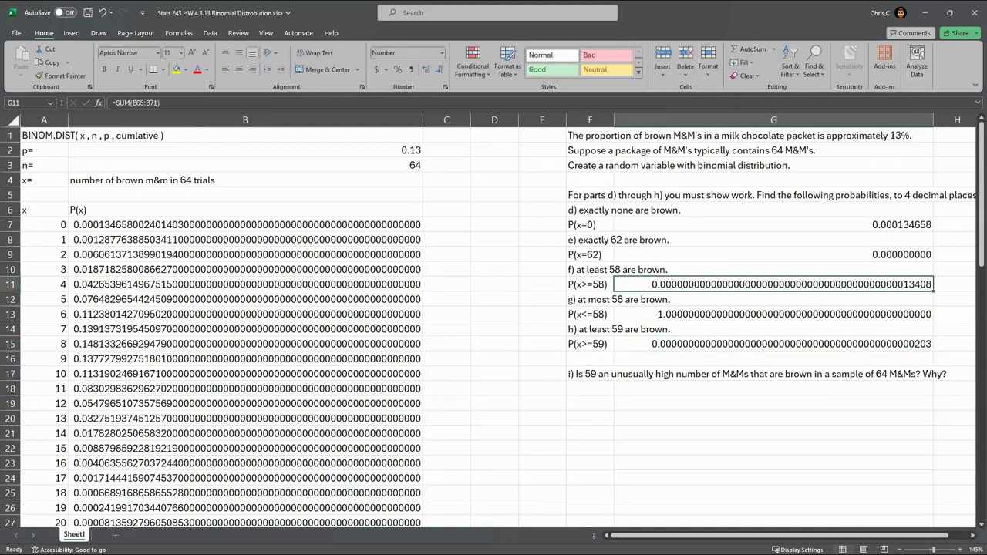
{"action": "left_click", "coordinate": [773, 344]}
{"action": "left_click", "coordinate": [590, 374]}
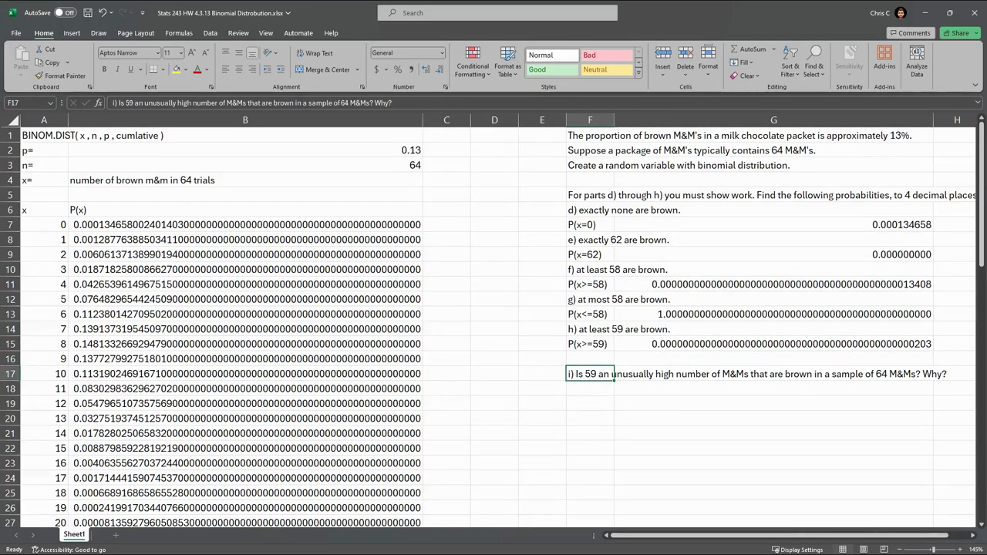
{"action": "left_click", "coordinate": [774, 344]}
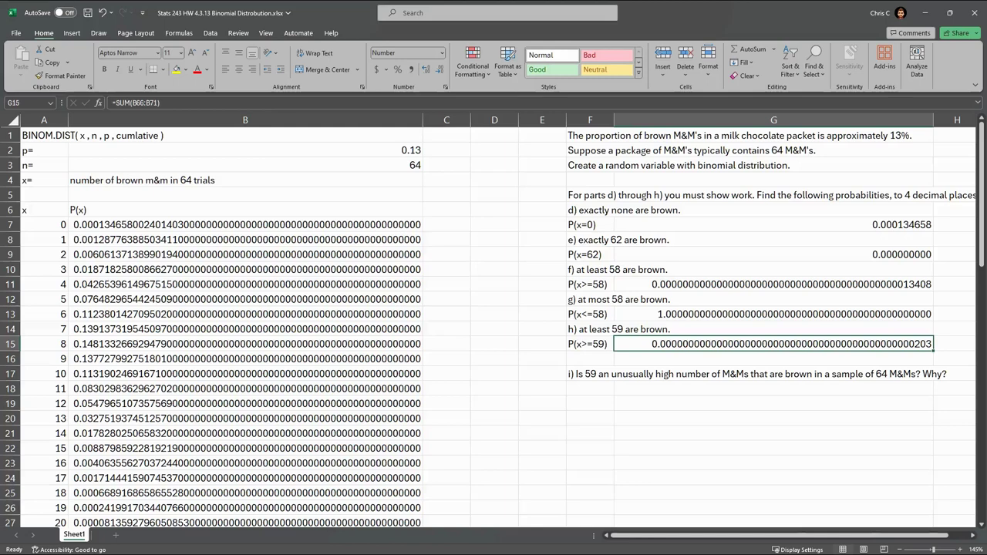
{"action": "key", "text": "Down"}
{"action": "key", "text": "Down"}
{"action": "key", "text": "Down"}
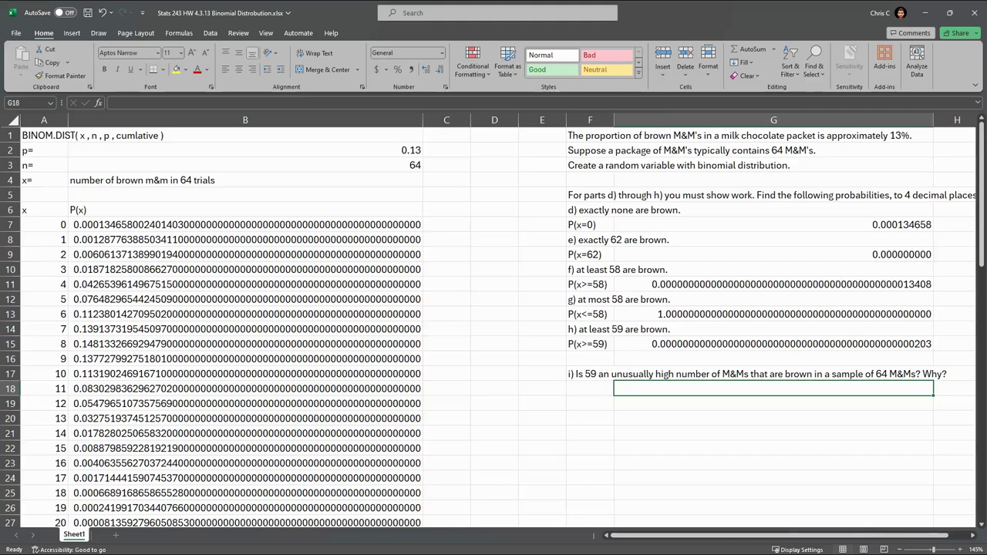
{"action": "type", "text": "when prob "}
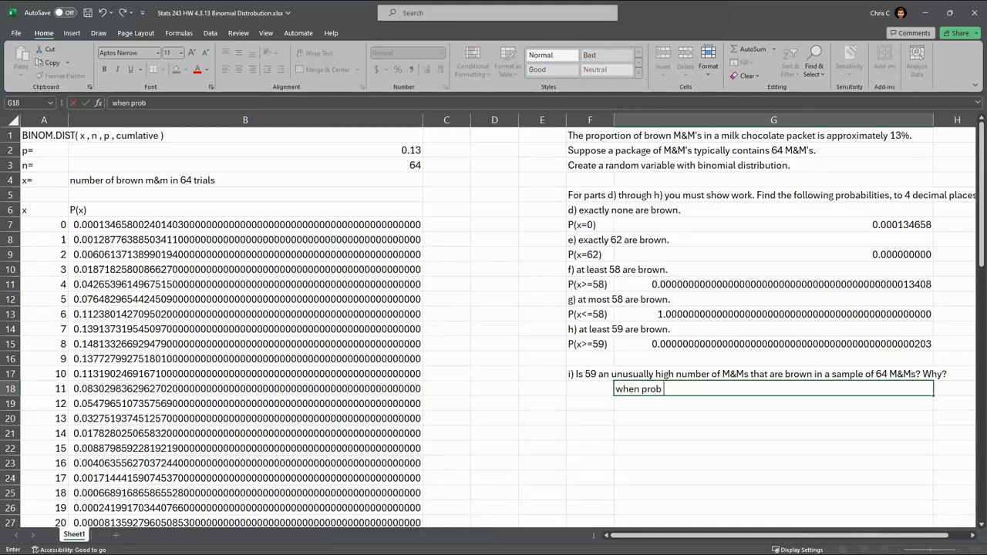
{"action": "type", "text": "is less than 0.05"}
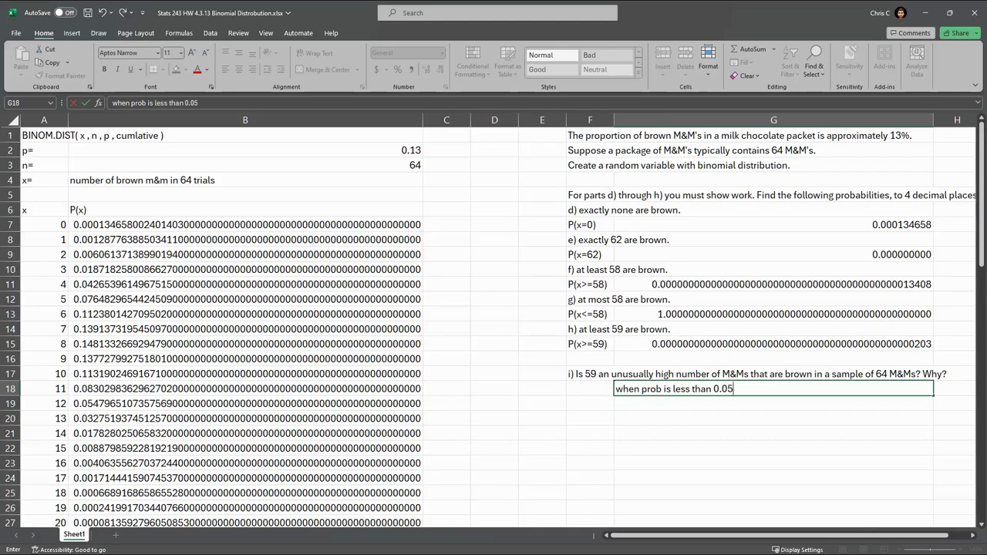
{"action": "key", "text": "Return"}
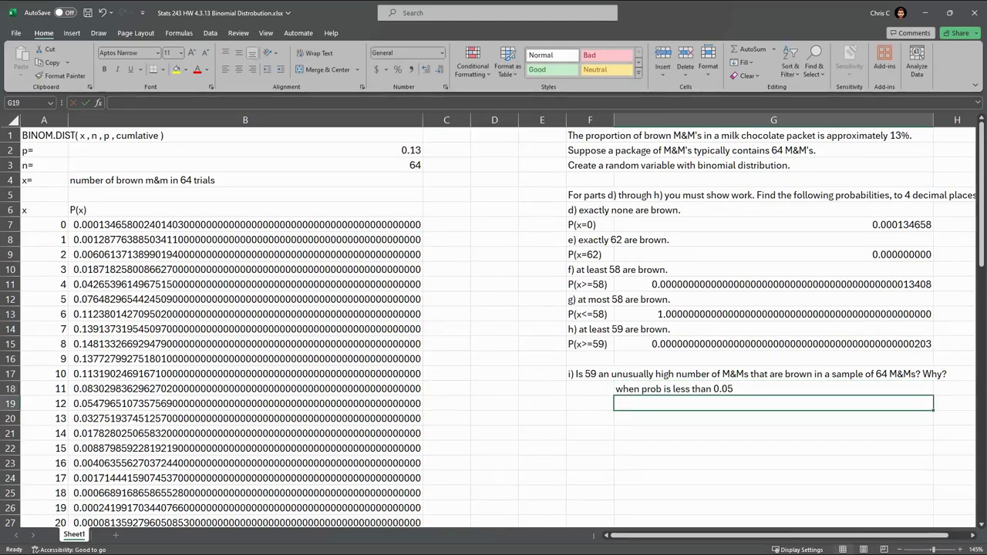
Review the P(x>=59) answer against the part i question and note, the show-work instructions, and the p, n and x definitions
{"action": "left_click", "coordinate": [773, 344]}
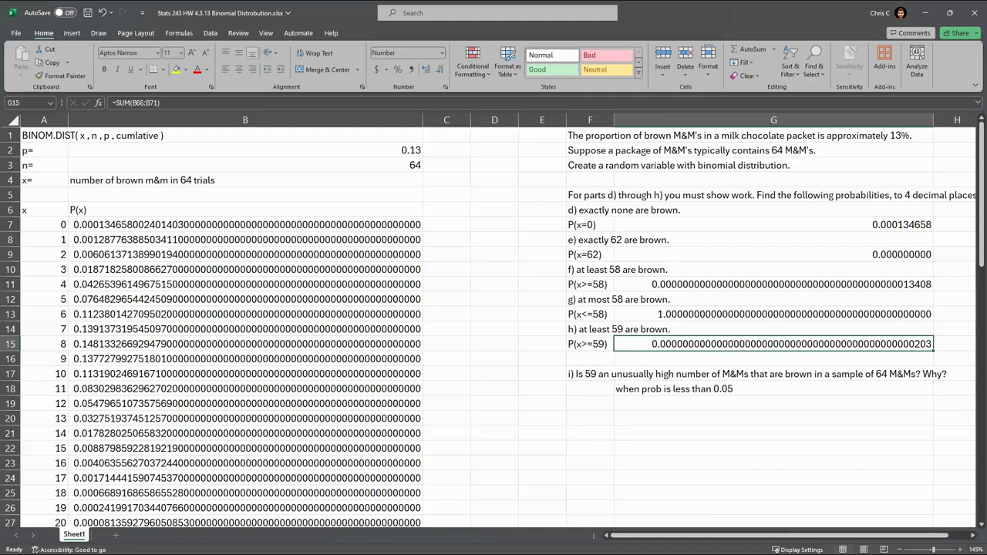
{"action": "left_click", "coordinate": [773, 403]}
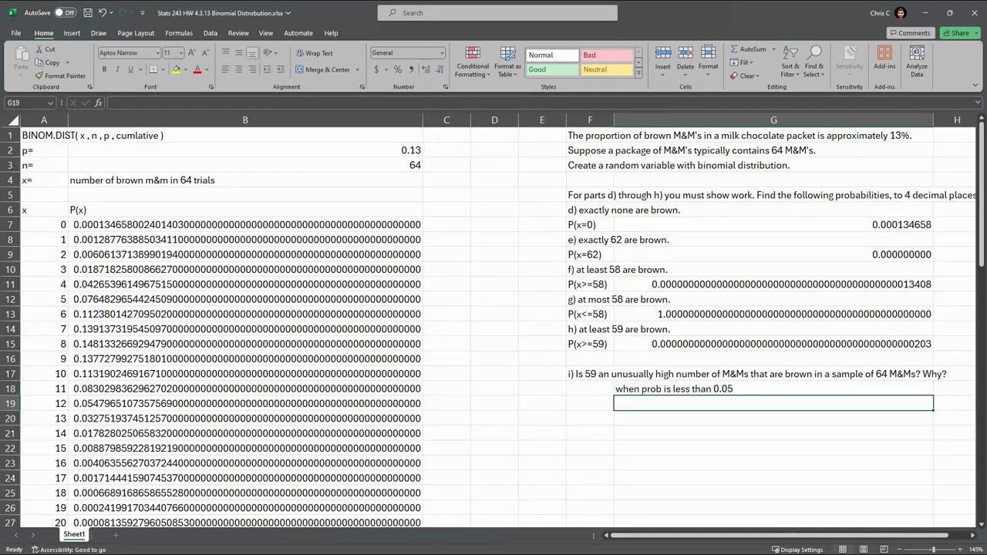
{"action": "scroll", "coordinate": [493, 324], "scroll_direction": "down", "scroll_amount": 1}
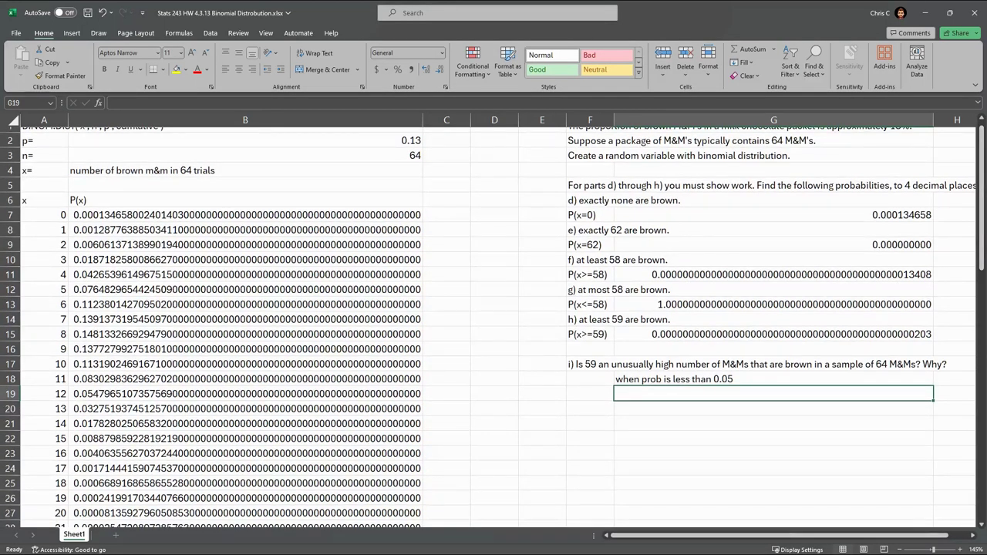
{"action": "left_click", "coordinate": [590, 364]}
{"action": "scroll", "coordinate": [494, 323], "scroll_direction": "up", "scroll_amount": 1}
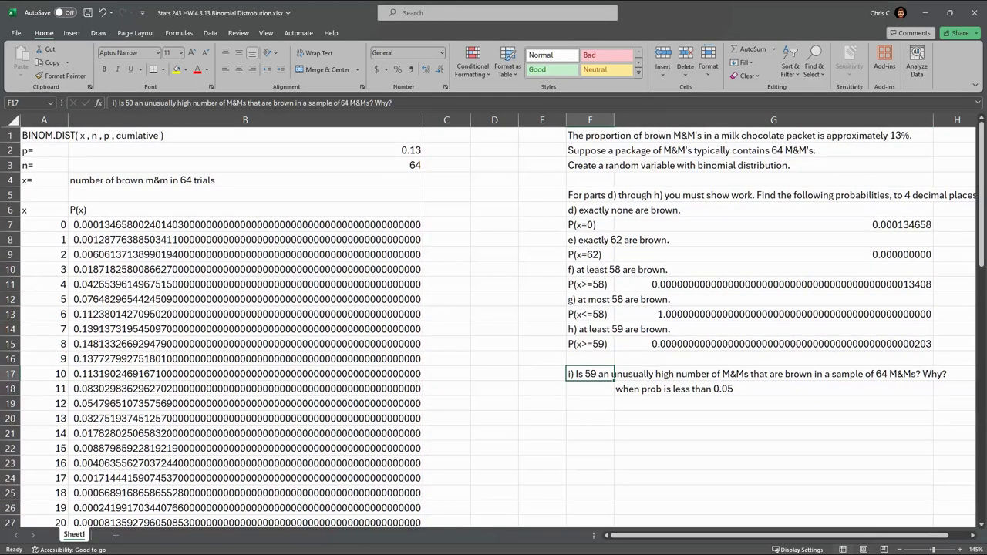
{"action": "left_click", "coordinate": [773, 389]}
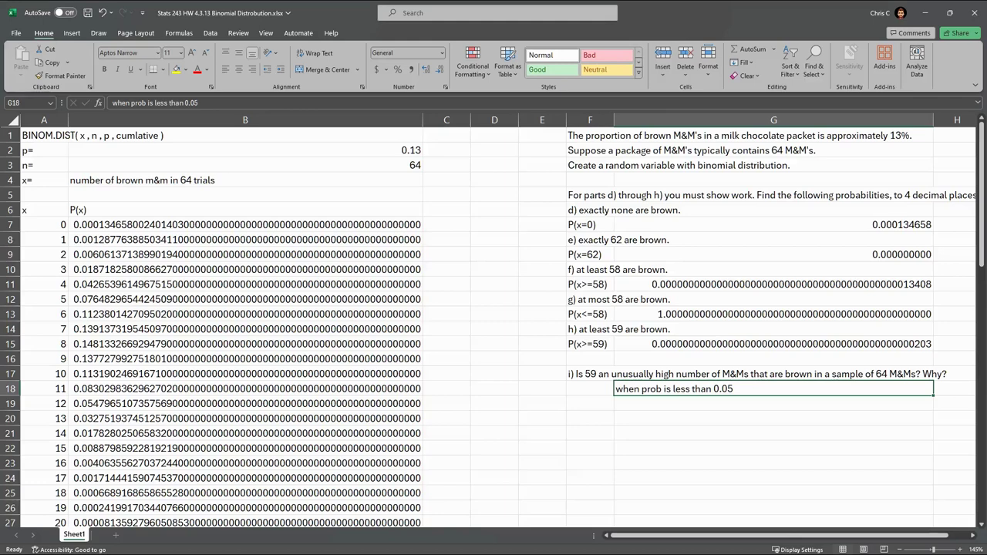
{"action": "left_click", "coordinate": [590, 344]}
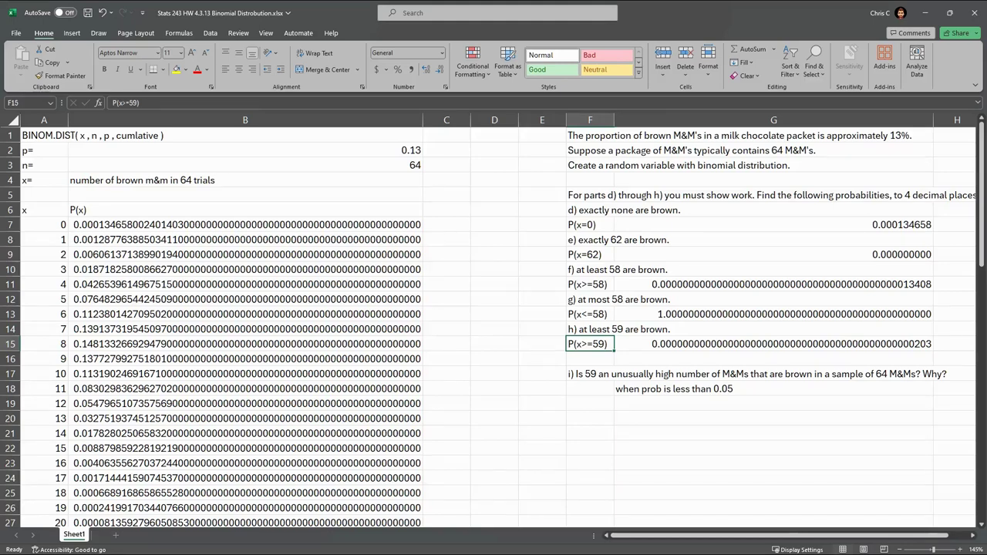
{"action": "left_click", "coordinate": [590, 180]}
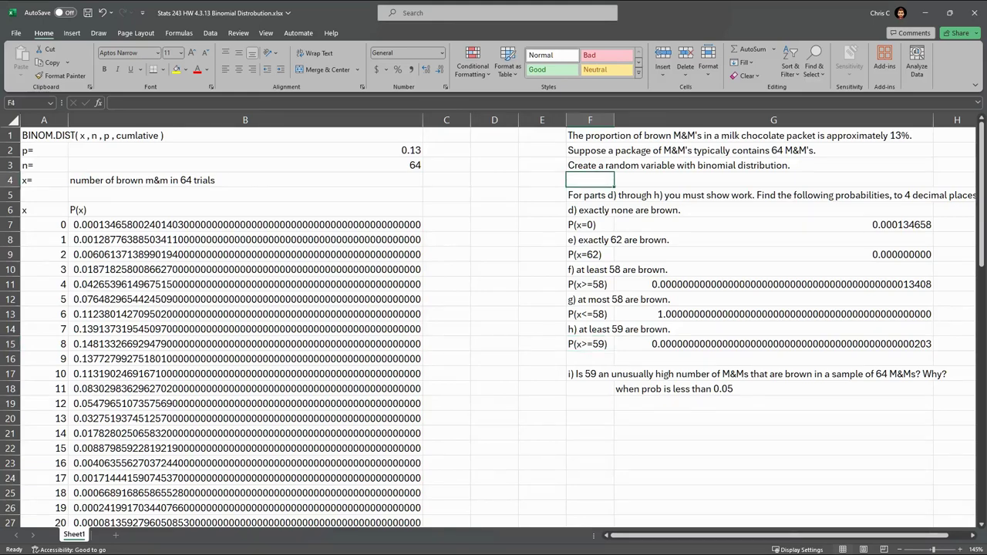
{"action": "left_click", "coordinate": [590, 195]}
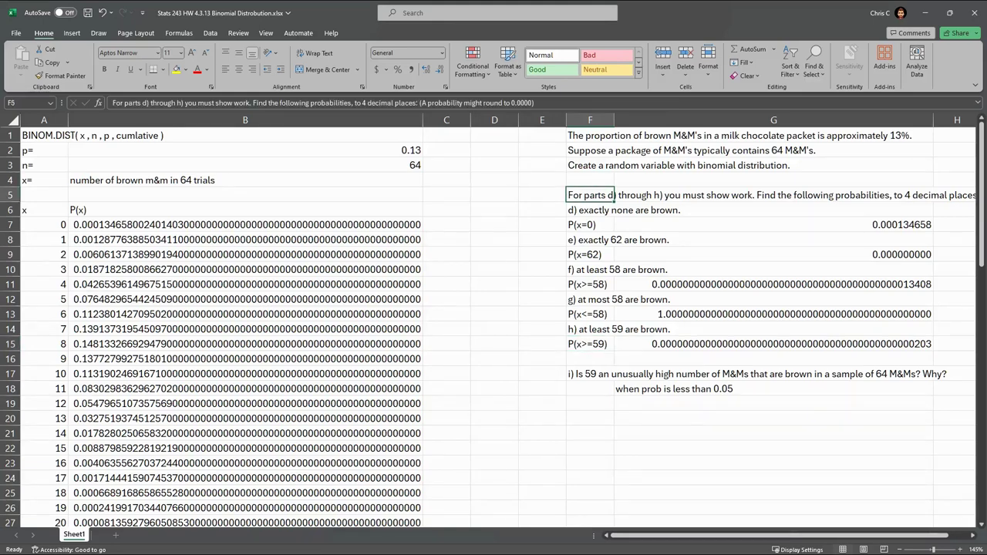
{"action": "left_click_drag", "start_coordinate": [44, 151], "coordinate": [44, 165]}
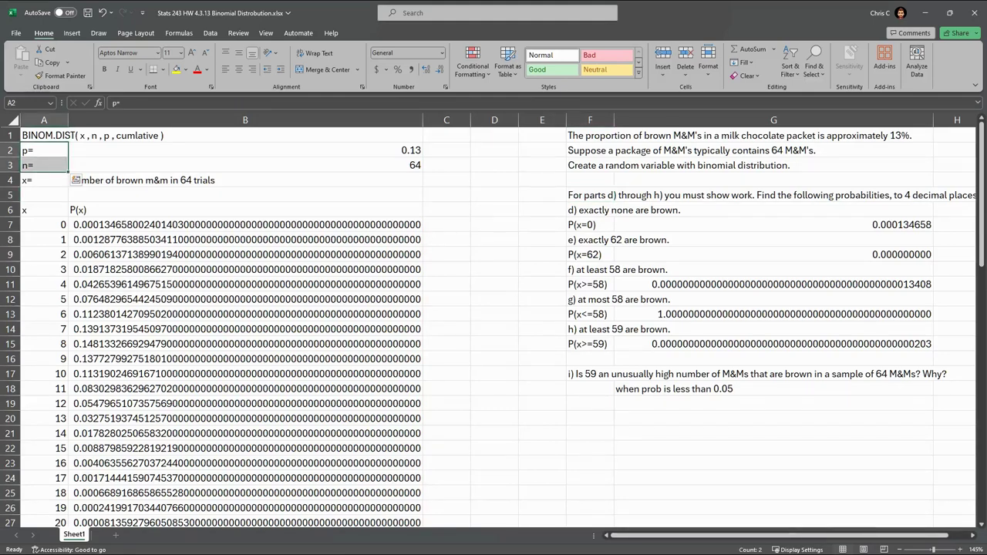
{"action": "left_click", "coordinate": [44, 181]}
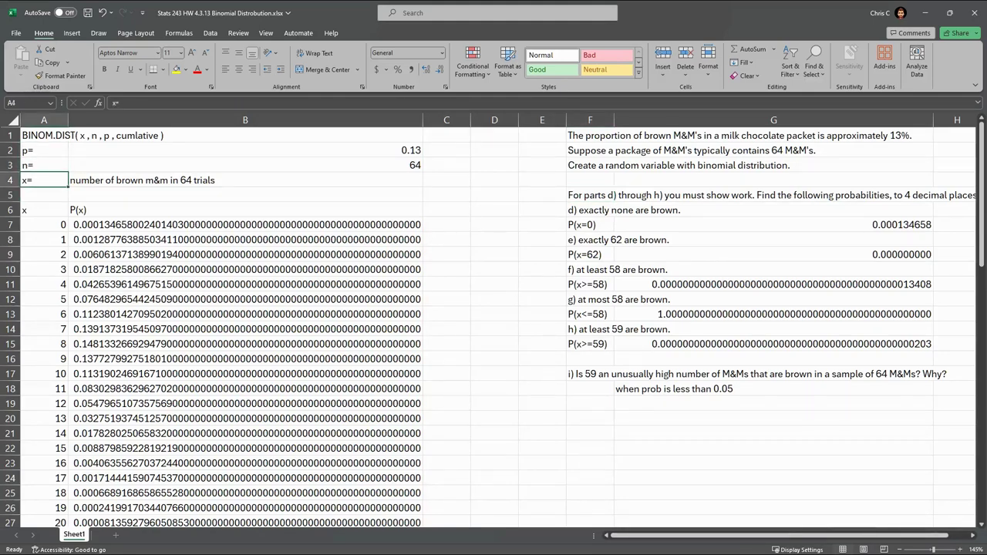
{"action": "left_click", "coordinate": [169, 180]}
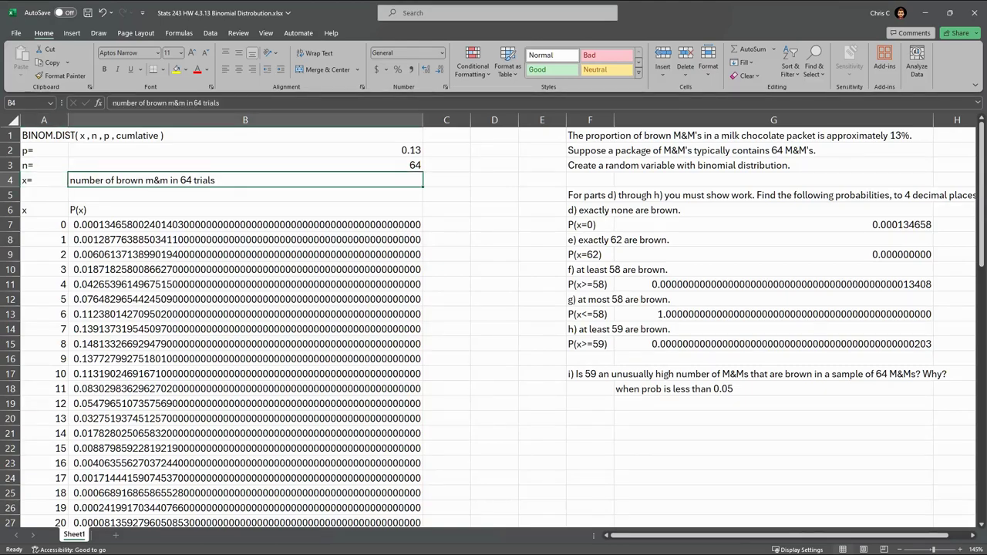